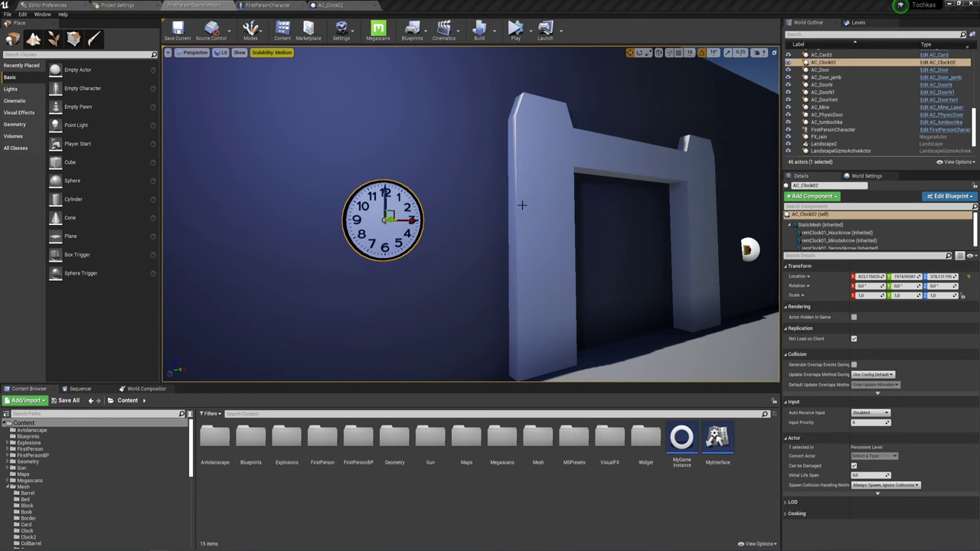
- Focus the AC_Clock02 wall clock and orbit the viewport to frame it close-up
{"action": "key", "text": "f"}
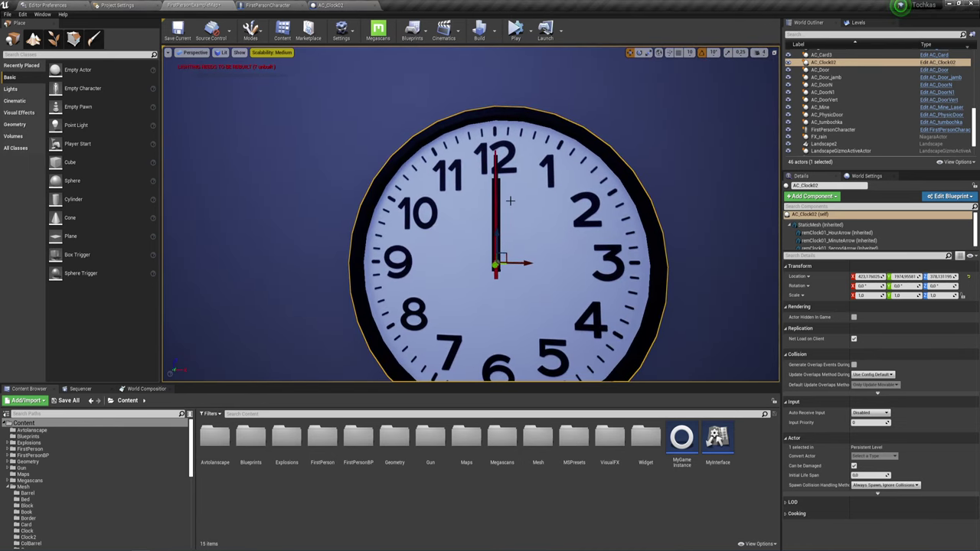
{"action": "middle_click_drag", "start_coordinate": [510, 201], "coordinate": [497, 200]}
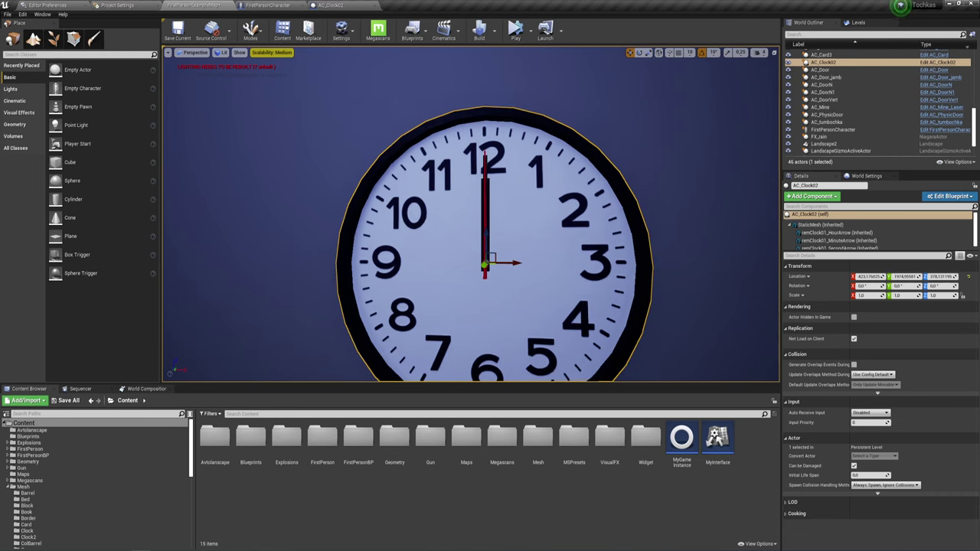
{"action": "right_click_drag", "start_coordinate": [471, 214], "coordinate": [490, 207]}
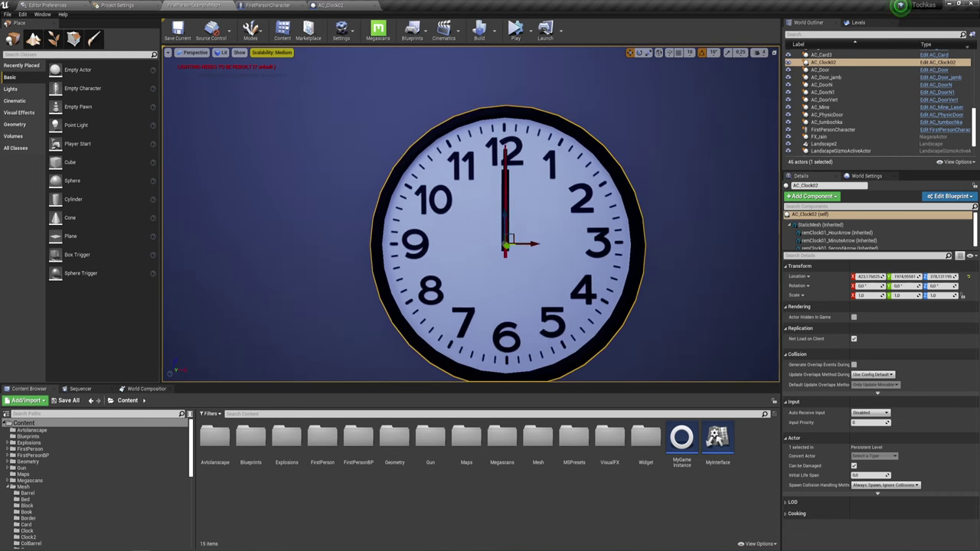
- In the AC_Clock02 Blueprint editor, inspect the remClock01_MinuteArrow and remClock01_SecondArrow components
{"action": "left_click", "coordinate": [342, 8]}
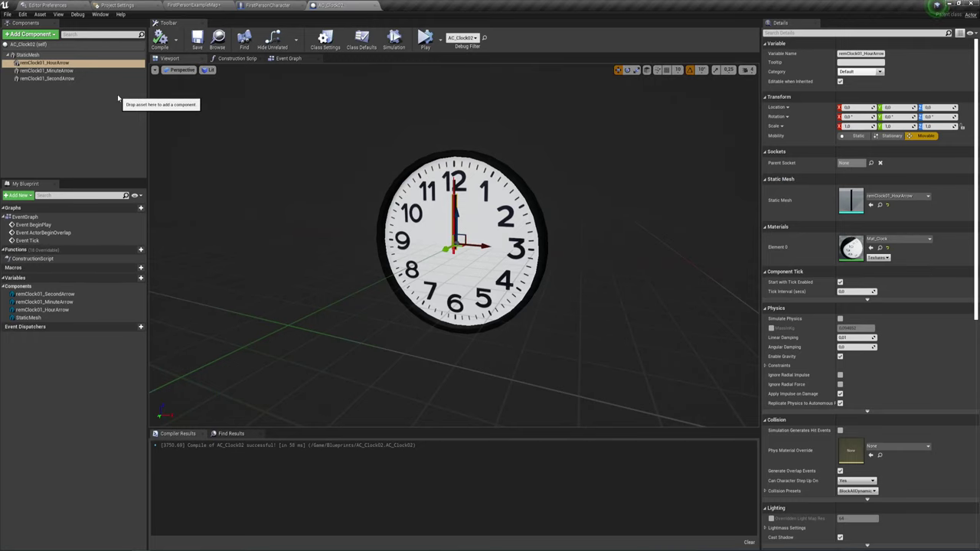
{"action": "scroll", "coordinate": [422, 207], "scroll_direction": "up", "scroll_amount": 5}
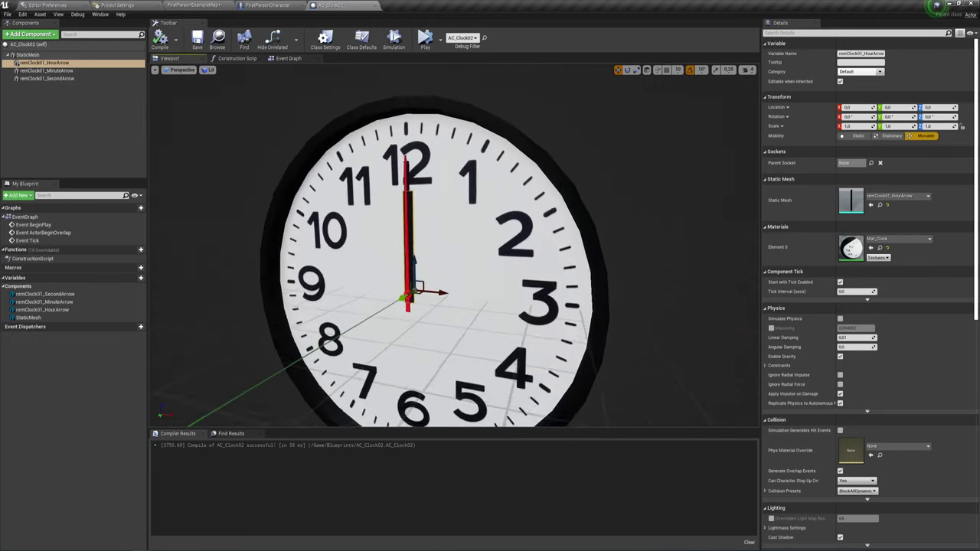
{"action": "scroll", "coordinate": [422, 206], "scroll_direction": "up", "scroll_amount": 2}
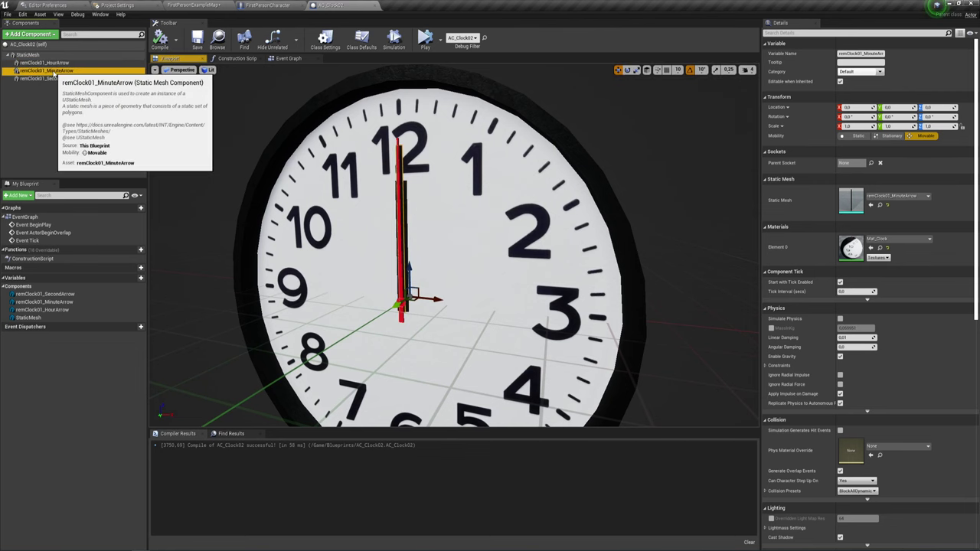
{"action": "left_click", "coordinate": [53, 71]}
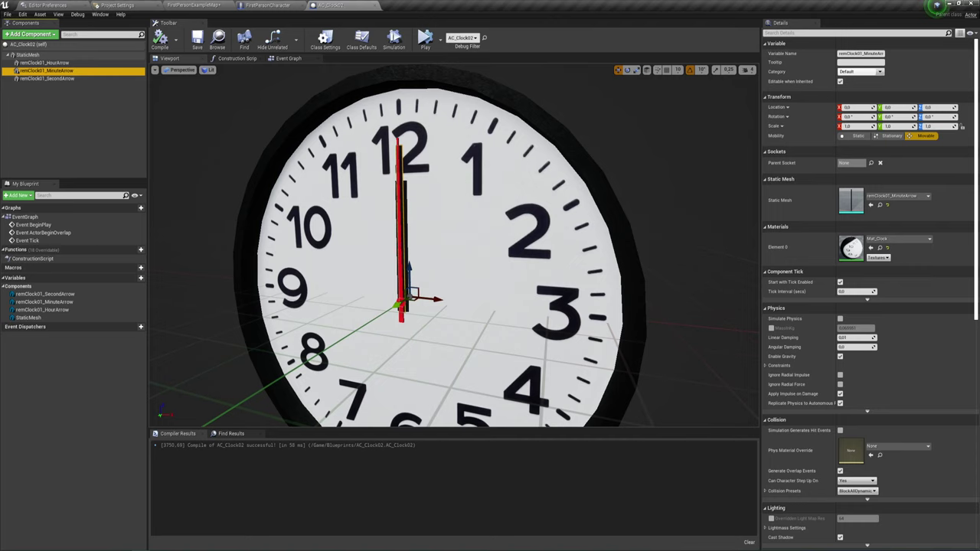
{"action": "left_click", "coordinate": [50, 78]}
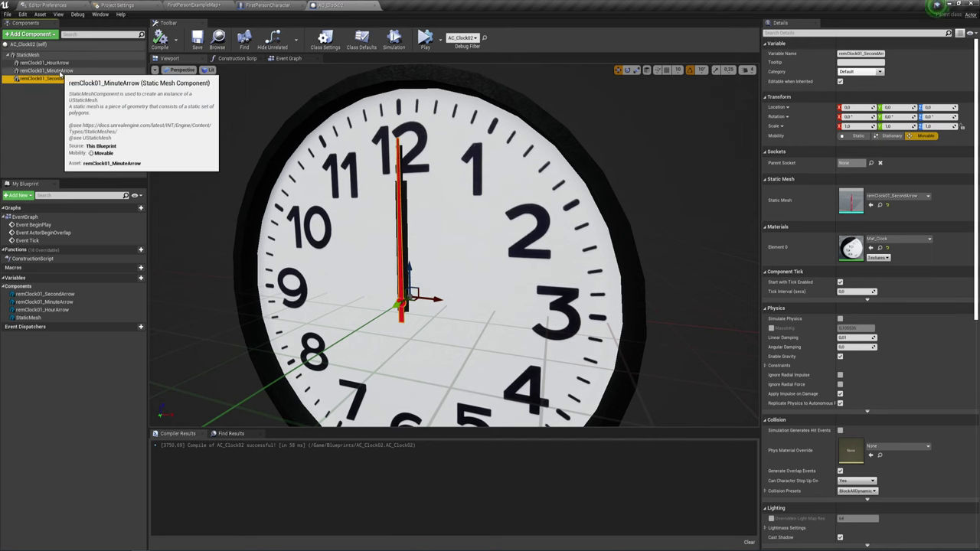
- Reselect remClock01_MinuteArrow and frame and zoom the viewport on it
{"action": "left_click", "coordinate": [50, 70]}
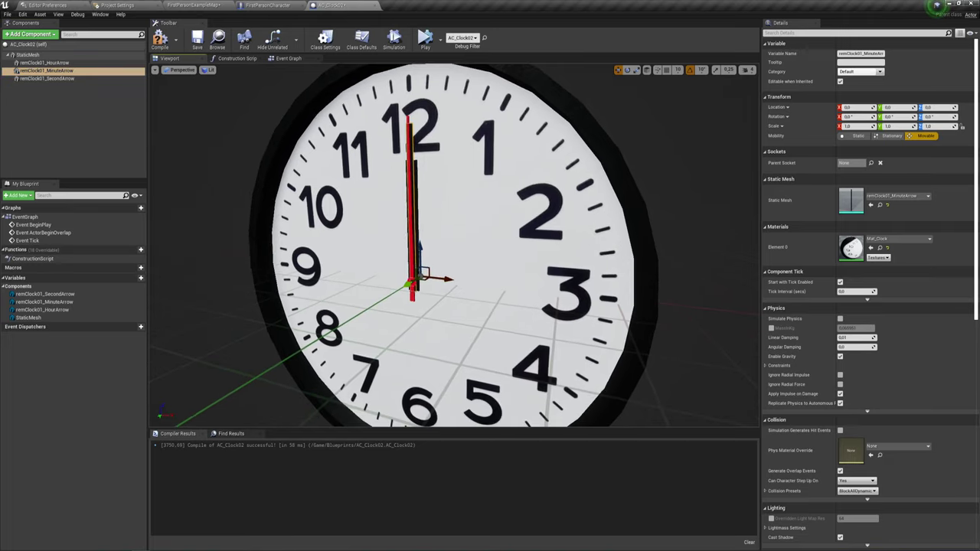
{"action": "mouse_move", "coordinate": [391, 285]}
{"action": "left_mouse_down"}
{"action": "mouse_move", "coordinate": [391, 322]}
{"action": "mouse_move", "coordinate": [391, 253]}
{"action": "left_mouse_up"}
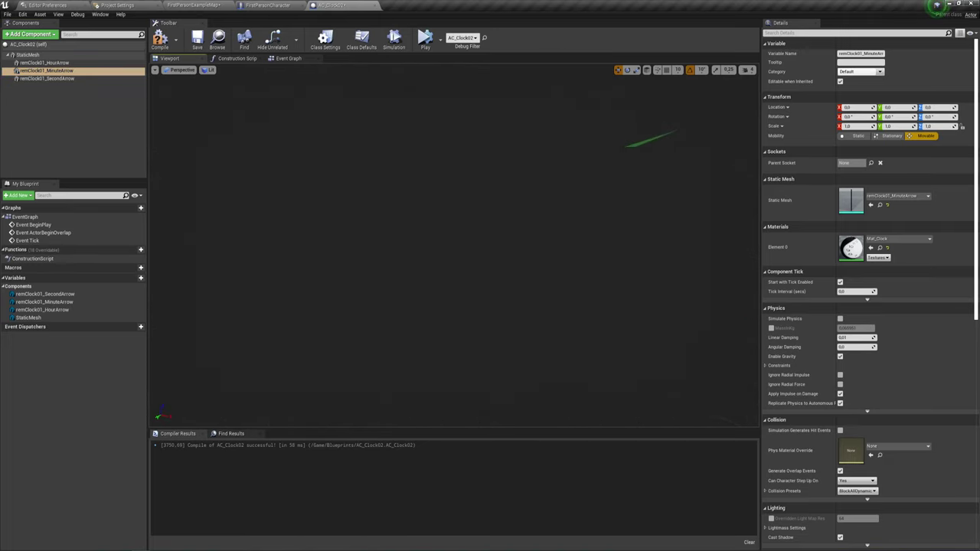
{"action": "key", "text": "f"}
{"action": "scroll", "coordinate": [457, 243], "scroll_direction": "up", "scroll_amount": 4}
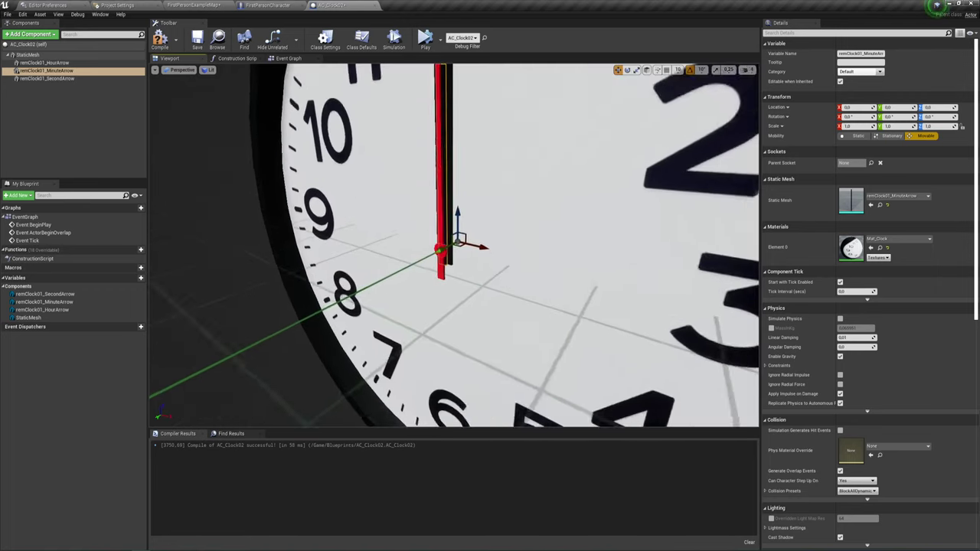
{"action": "scroll", "coordinate": [457, 244], "scroll_direction": "up", "scroll_amount": 2}
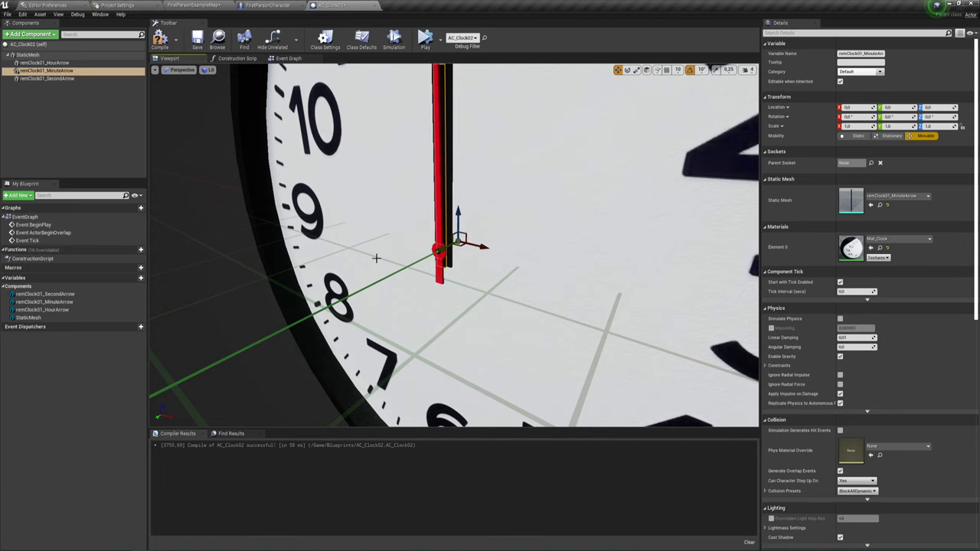
{"action": "scroll", "coordinate": [487, 199], "scroll_direction": "down", "scroll_amount": 8}
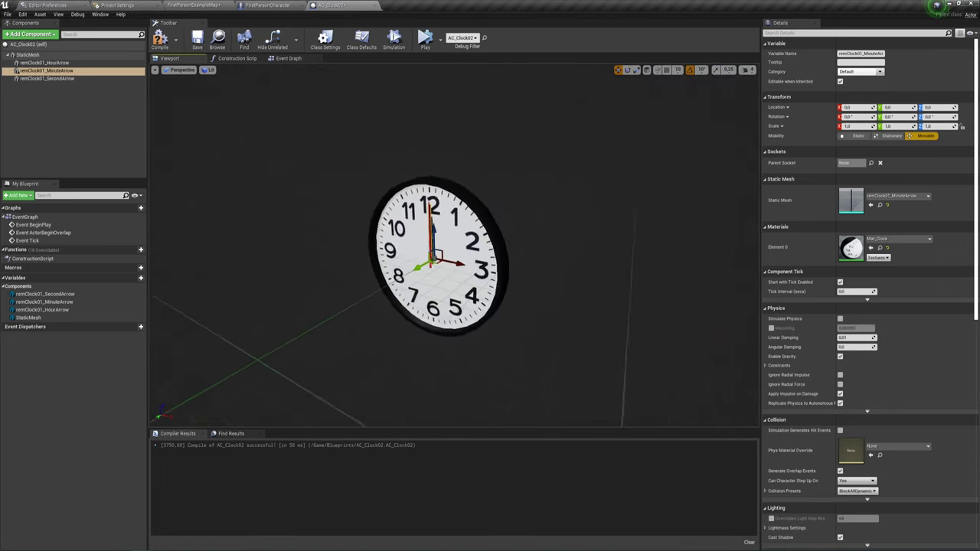
{"action": "scroll", "coordinate": [487, 195], "scroll_direction": "up", "scroll_amount": 2}
{"action": "scroll", "coordinate": [487, 176], "scroll_direction": "up", "scroll_amount": 2}
{"action": "scroll", "coordinate": [487, 161], "scroll_direction": "up", "scroll_amount": 1}
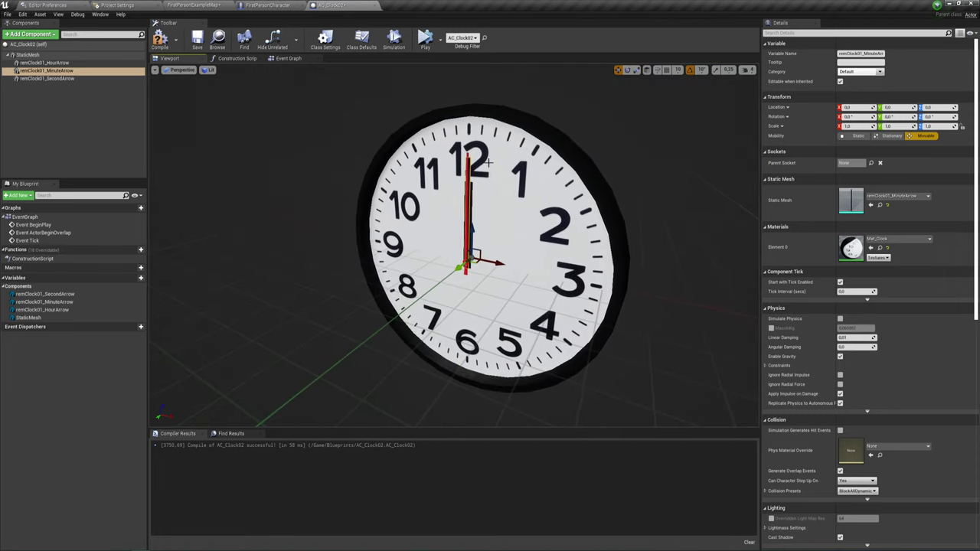
- In the Event Graph, delete the Event BeginPlay and Event ActorBeginOverlap nodes
{"action": "left_click", "coordinate": [299, 60]}
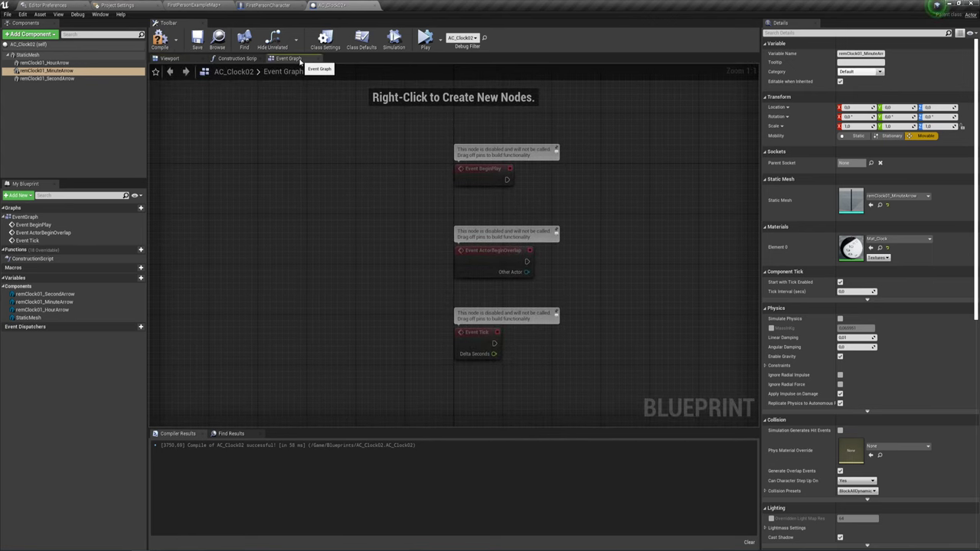
{"action": "mouse_move", "coordinate": [676, 278]}
{"action": "right_mouse_down"}
{"action": "mouse_move", "coordinate": [388, 249]}
{"action": "mouse_move", "coordinate": [412, 246]}
{"action": "right_mouse_up"}
{"action": "left_click_drag", "start_coordinate": [413, 277], "coordinate": [224, 121]}
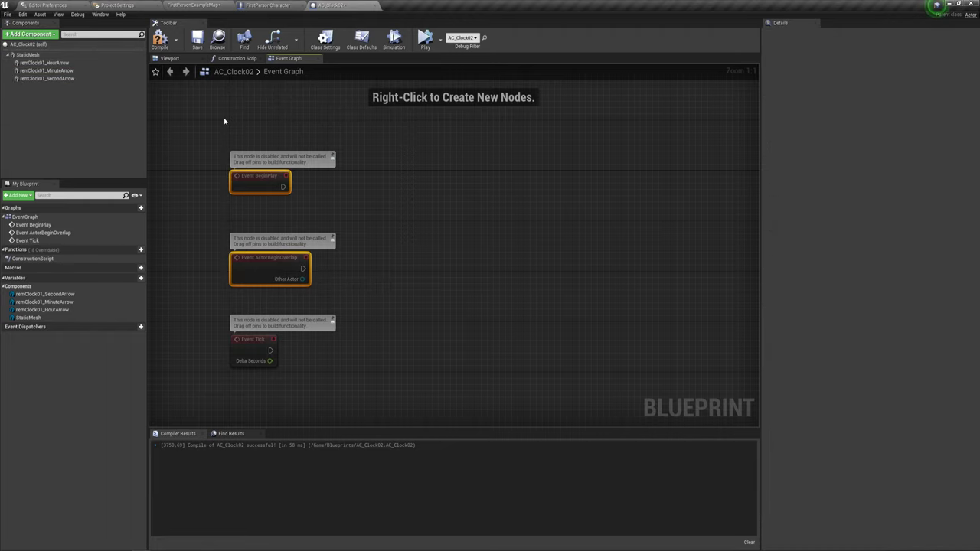
{"action": "key", "text": "Delete"}
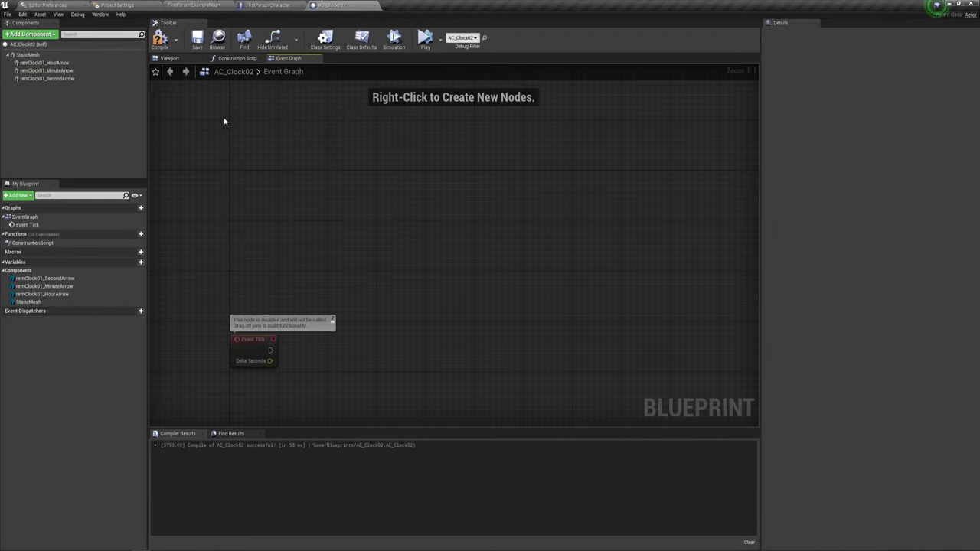
- Recentre the graph and move the Event Tick node into place
{"action": "key", "text": "Home"}
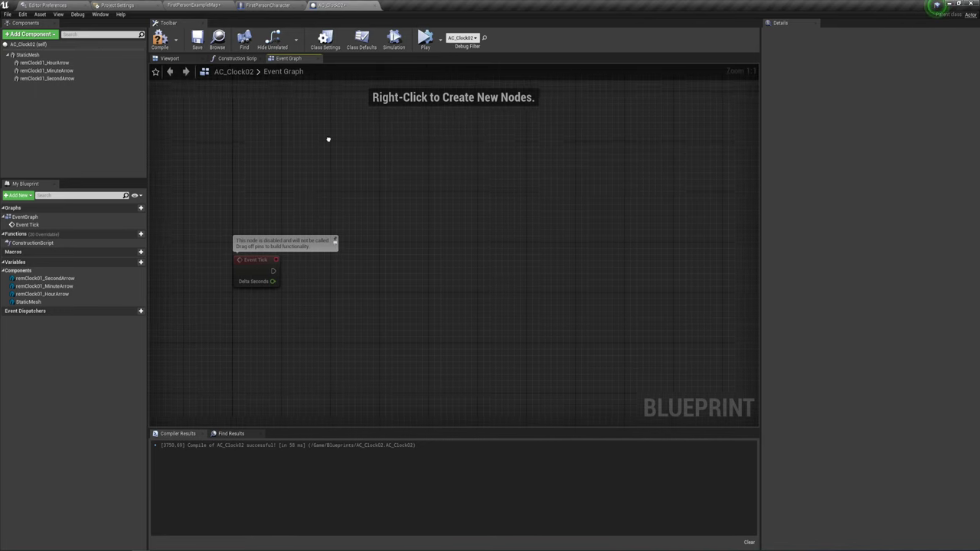
{"action": "left_click", "coordinate": [264, 197]}
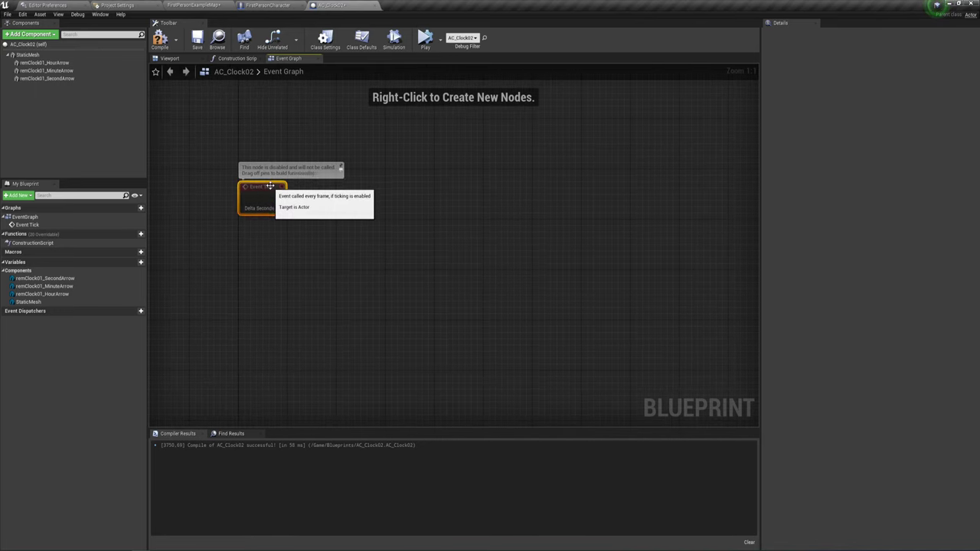
{"action": "mouse_move", "coordinate": [350, 247]}
{"action": "right_mouse_down"}
{"action": "mouse_move", "coordinate": [268, 273]}
{"action": "mouse_move", "coordinate": [249, 258]}
{"action": "right_mouse_up"}
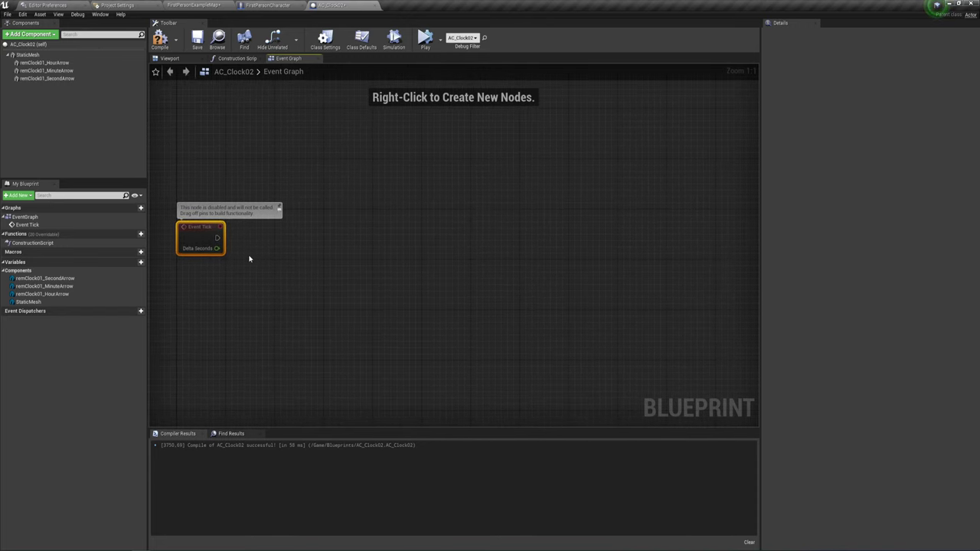
- Add remClock01_HourArrow, MinuteArrow and SecondArrow reference nodes beside Event Tick and arrange them
{"action": "left_click_drag", "start_coordinate": [43, 62], "coordinate": [244, 279]}
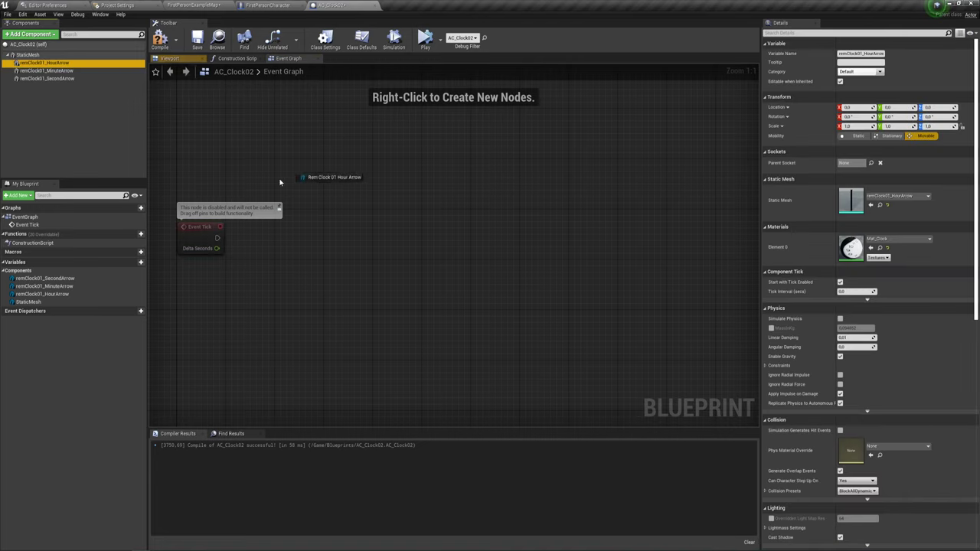
{"action": "right_click_drag", "start_coordinate": [318, 212], "coordinate": [456, 138]}
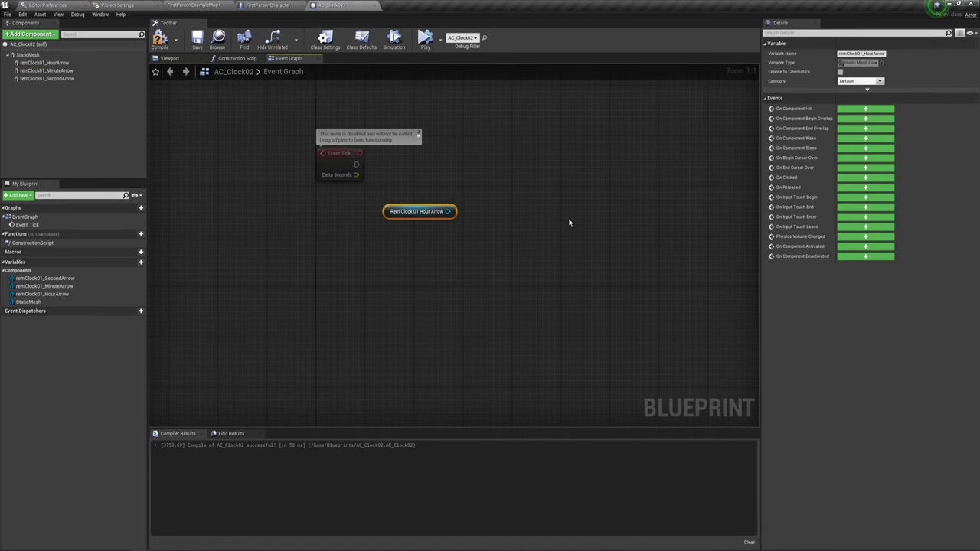
{"action": "right_click_drag", "start_coordinate": [569, 223], "coordinate": [476, 203]}
{"action": "left_click_drag", "start_coordinate": [46, 71], "coordinate": [485, 261]}
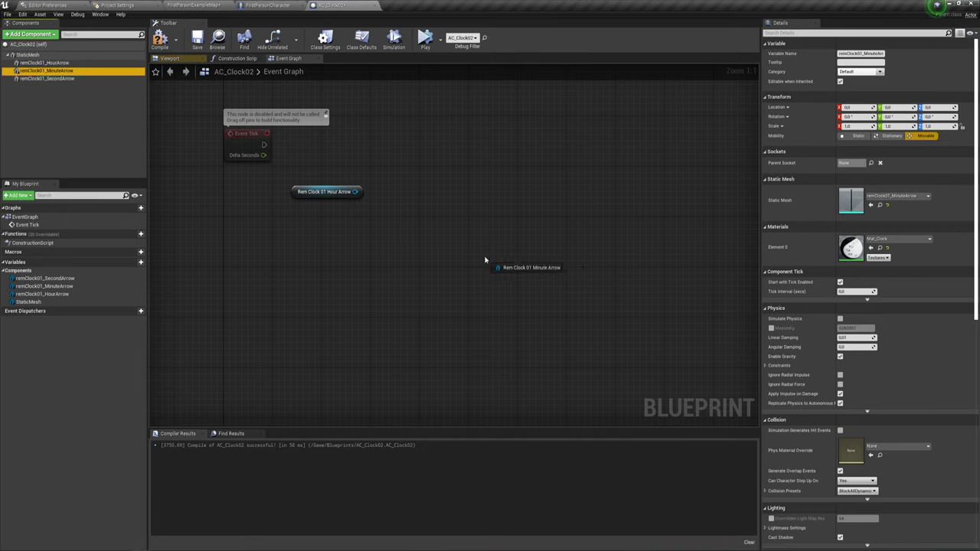
{"action": "left_click_drag", "start_coordinate": [46, 79], "coordinate": [577, 317]}
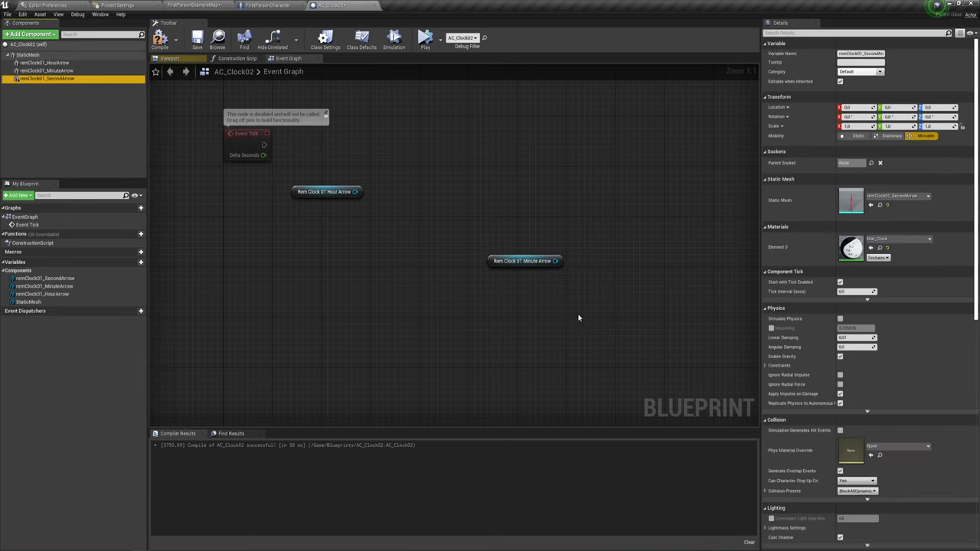
{"action": "left_click_drag", "start_coordinate": [528, 262], "coordinate": [449, 256]}
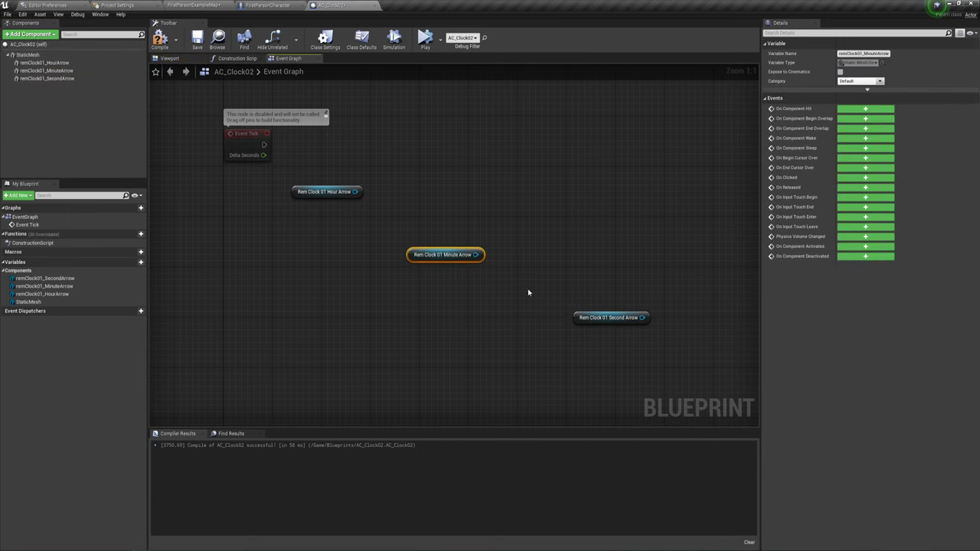
{"action": "right_click_drag", "start_coordinate": [529, 292], "coordinate": [548, 297]}
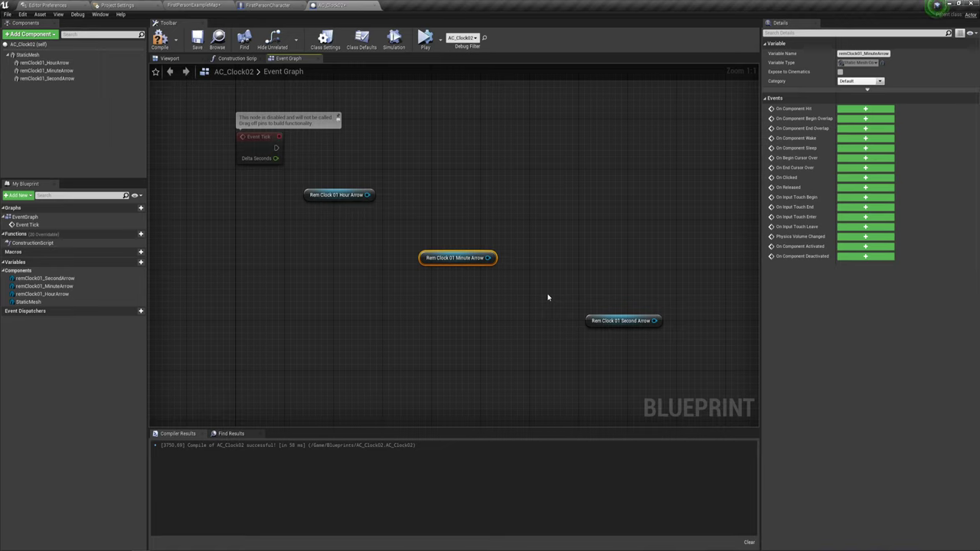
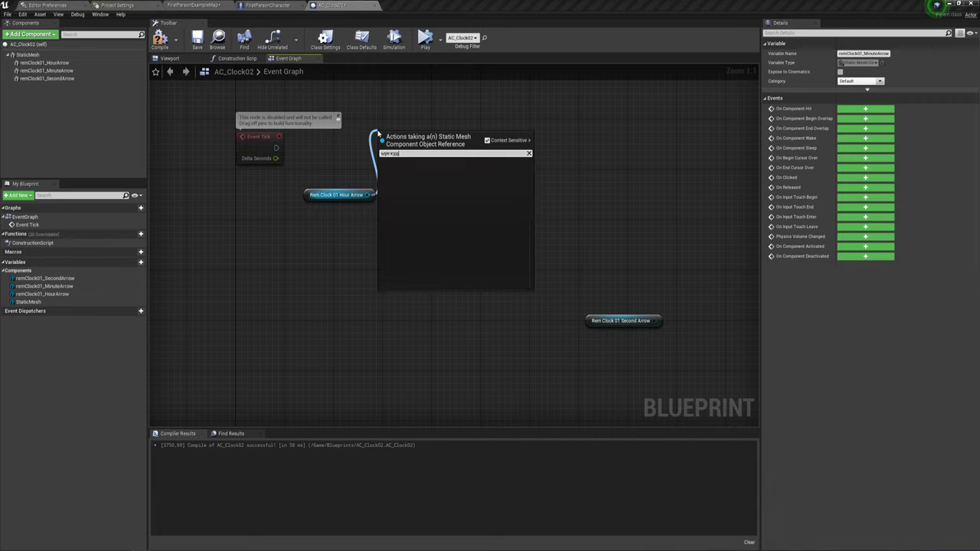
- Add a SetRelativeRotation node targeting the Hour Arrow and paste a duplicate of it
{"action": "type", "text": "set "}
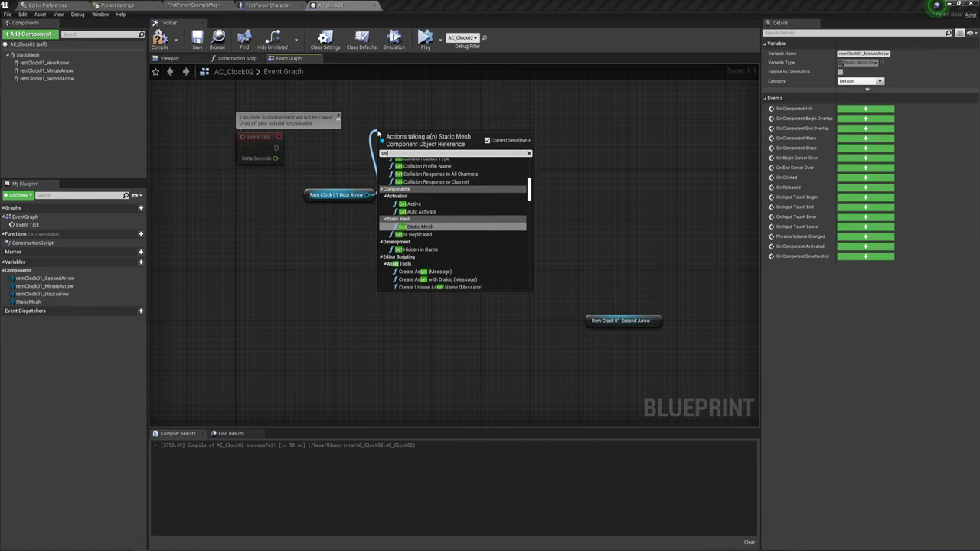
{"action": "type", "text": "rela"}
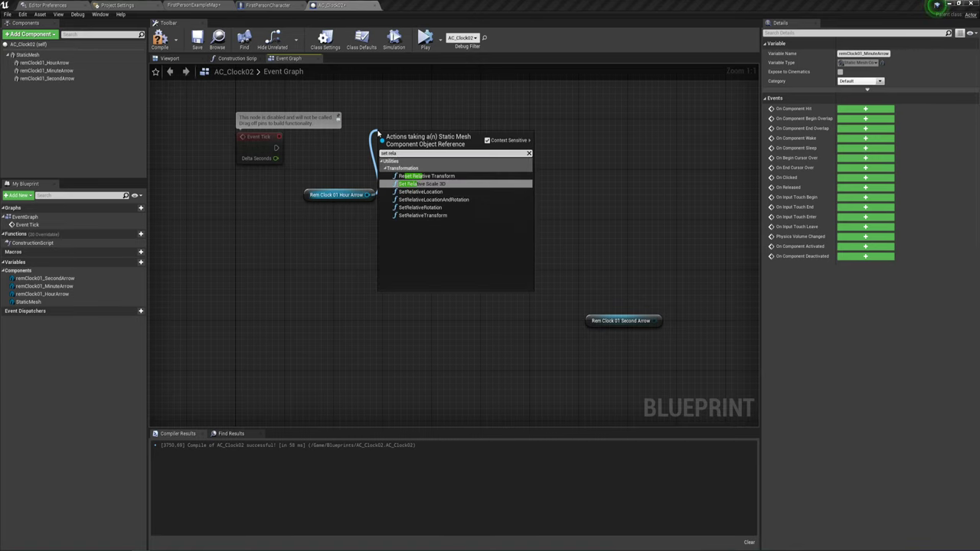
{"action": "left_click", "coordinate": [420, 207]}
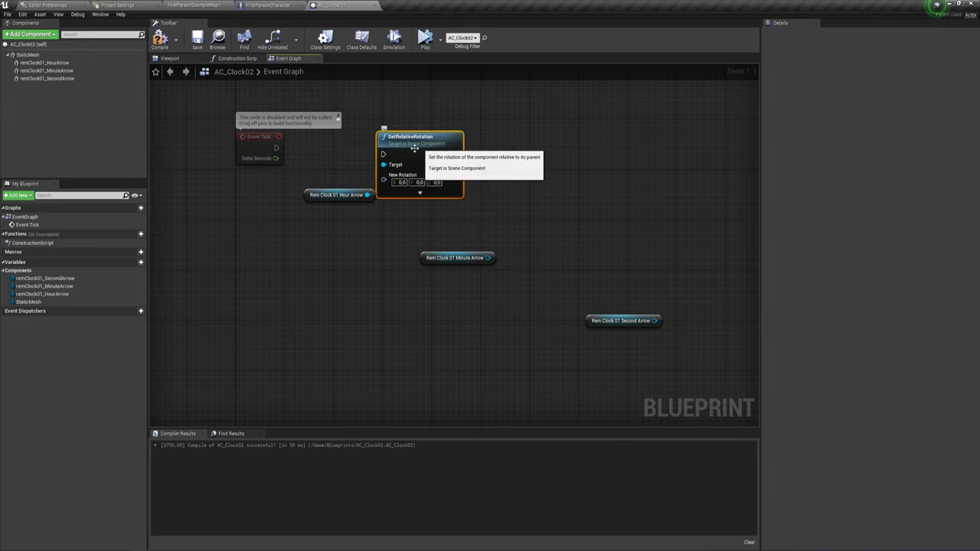
{"action": "left_click_drag", "start_coordinate": [414, 148], "coordinate": [437, 148]}
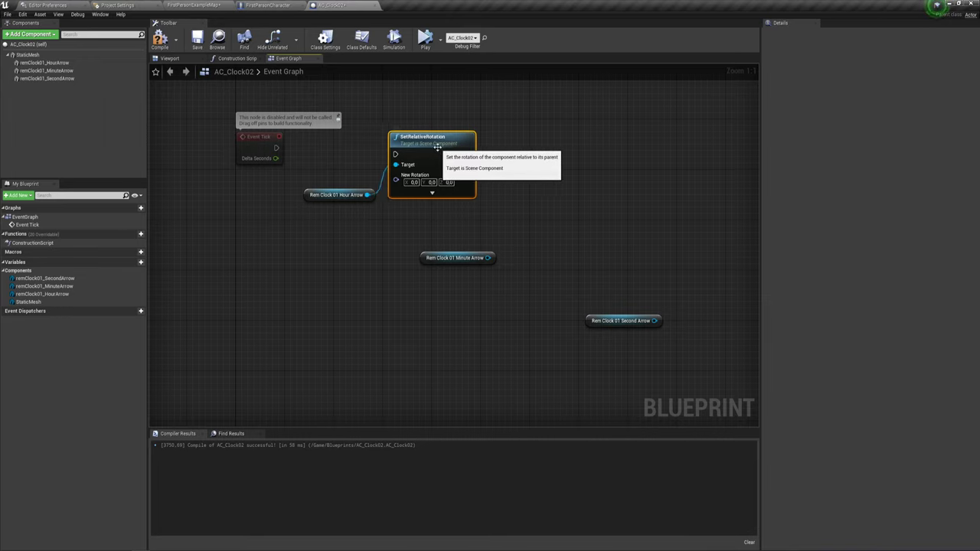
{"action": "key", "text": "ctrl+c"}
{"action": "key", "text": "ctrl+v"}
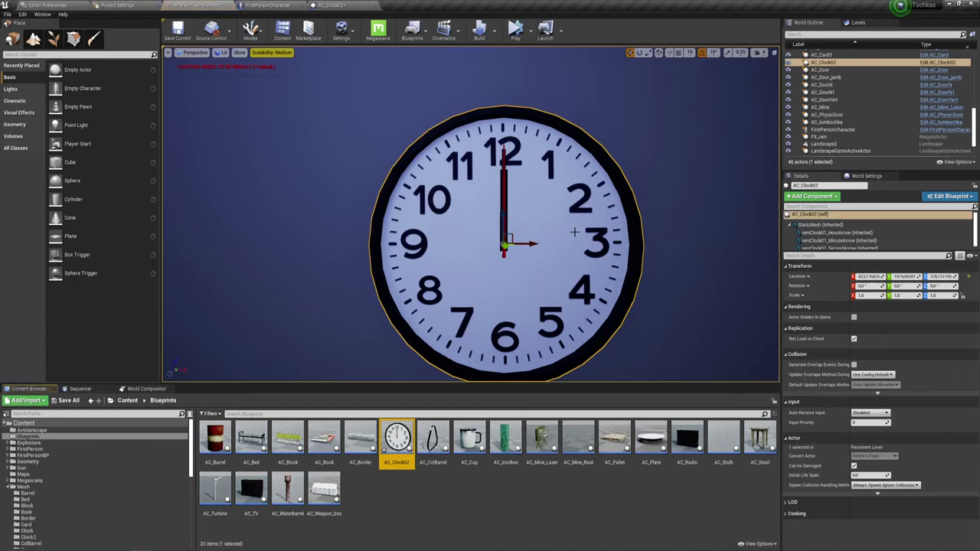
- Paste two more SetRelativeRotation nodes into the AC_Clock02 graph
{"action": "left_click", "coordinate": [366, 6]}
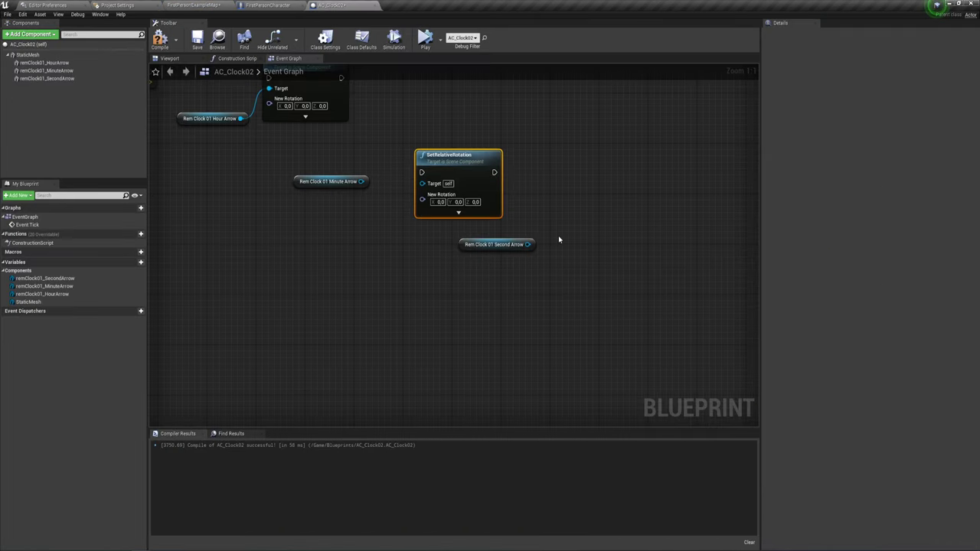
{"action": "key", "text": "ctrl+v"}
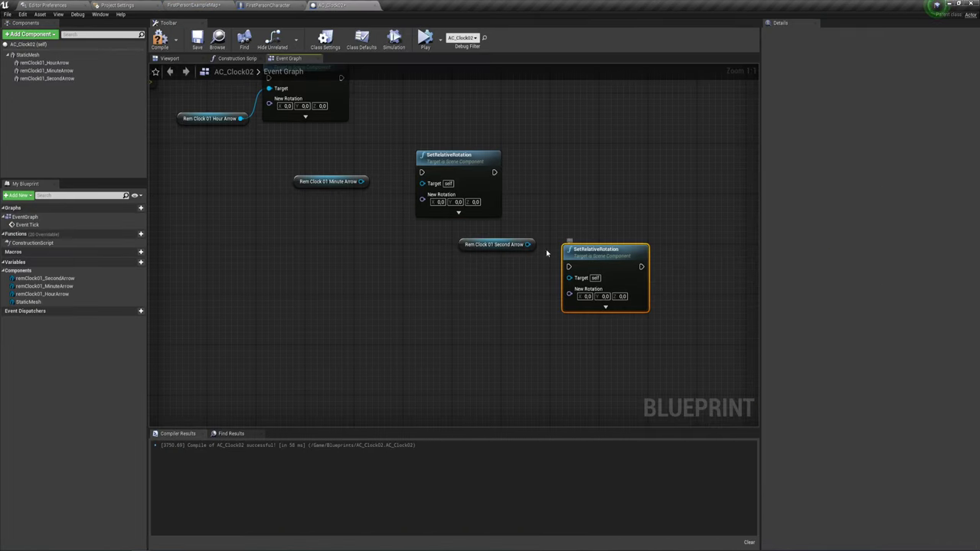
{"action": "right_click_drag", "start_coordinate": [569, 241], "coordinate": [535, 310]}
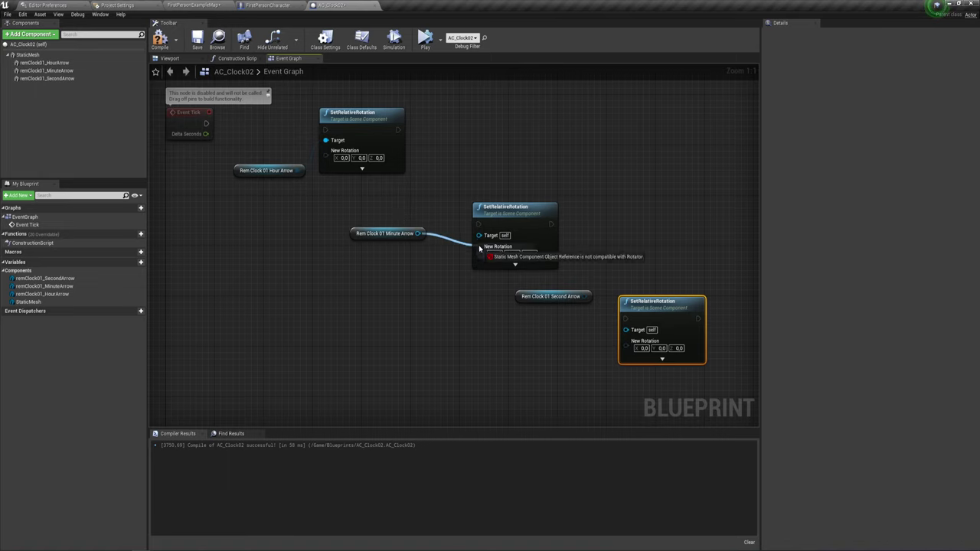
- Wire Minute and Second Arrow into the new nodes' Targets and chain execution from Event Tick
{"action": "mouse_move", "coordinate": [418, 234]}
{"action": "left_mouse_down"}
{"action": "mouse_move", "coordinate": [478, 235]}
{"action": "mouse_move", "coordinate": [398, 130]}
{"action": "left_mouse_up"}
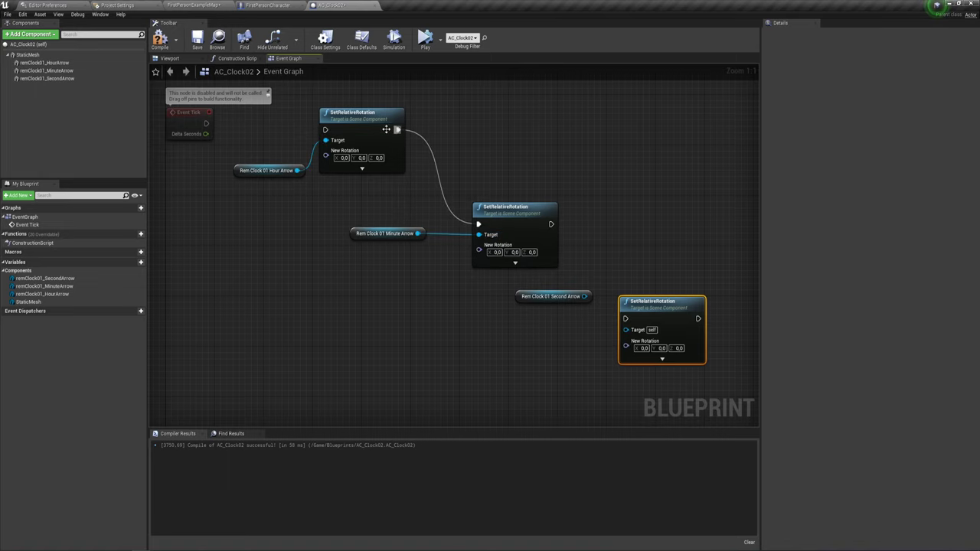
{"action": "left_click_drag", "start_coordinate": [325, 130], "coordinate": [206, 124]}
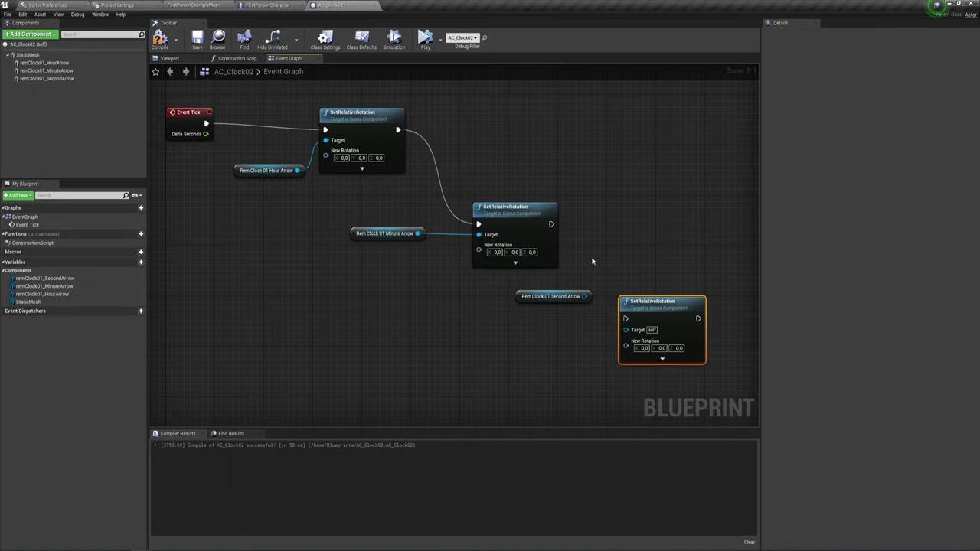
{"action": "right_click_drag", "start_coordinate": [592, 262], "coordinate": [513, 214]}
{"action": "left_click_drag", "start_coordinate": [473, 176], "coordinate": [548, 281]}
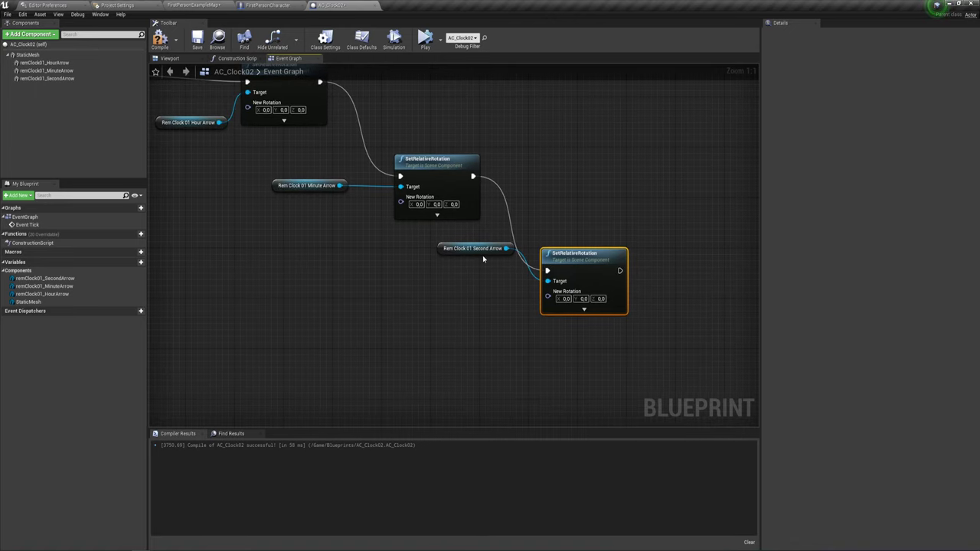
- Move the Second and Hour Arrow references beside their rotation nodes
{"action": "left_click_drag", "start_coordinate": [482, 249], "coordinate": [491, 280]}
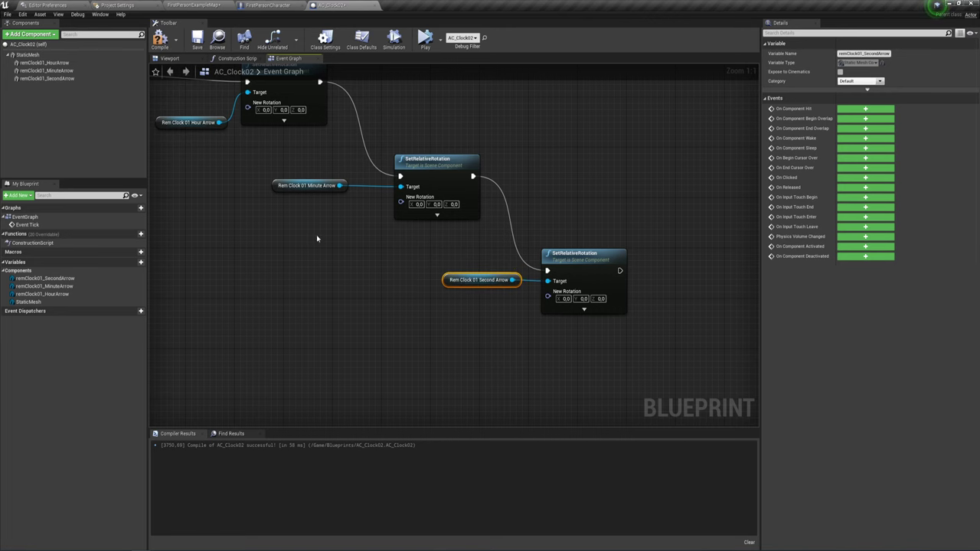
{"action": "right_click_drag", "start_coordinate": [317, 239], "coordinate": [479, 245]}
{"action": "right_click_drag", "start_coordinate": [385, 278], "coordinate": [420, 224]}
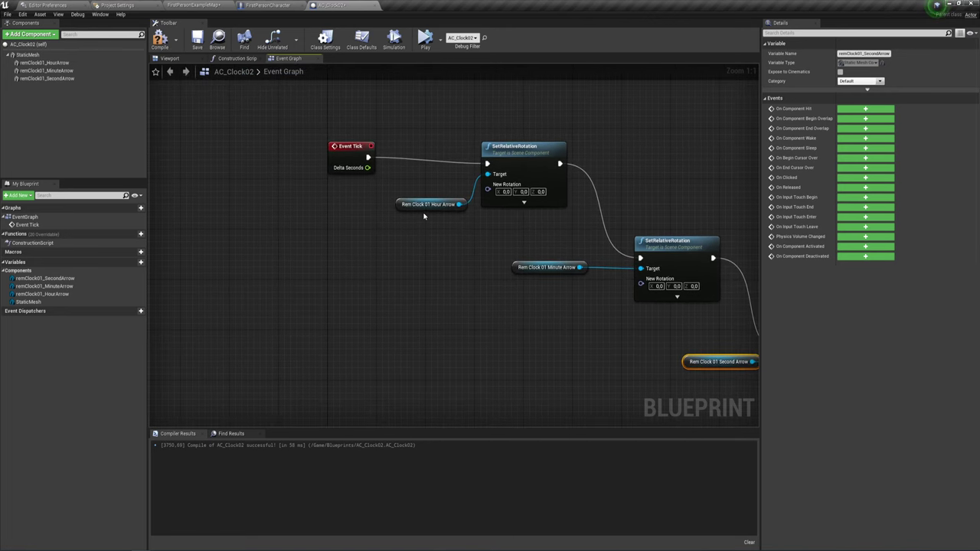
{"action": "left_click_drag", "start_coordinate": [425, 212], "coordinate": [419, 186]}
{"action": "right_click_drag", "start_coordinate": [493, 185], "coordinate": [541, 191]}
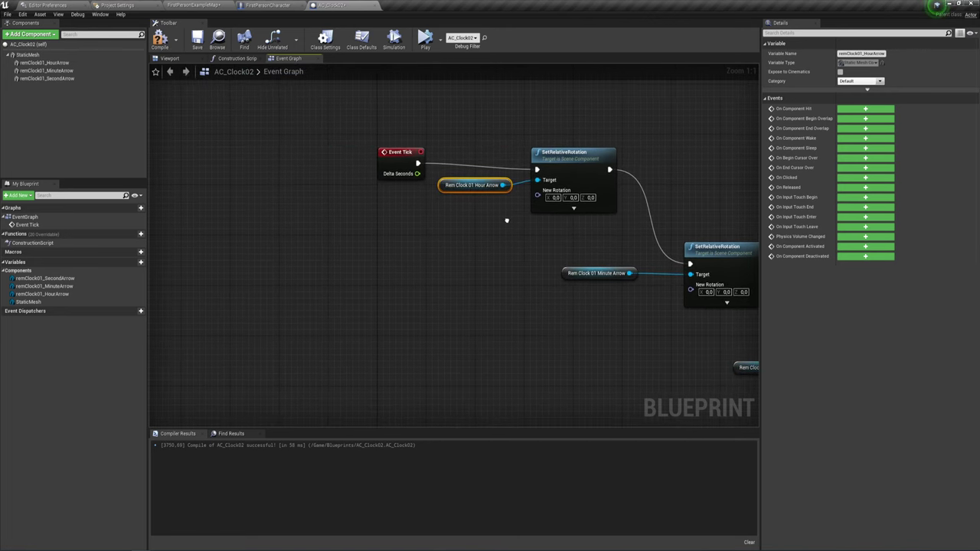
{"action": "left_click_drag", "start_coordinate": [537, 196], "coordinate": [453, 234]}
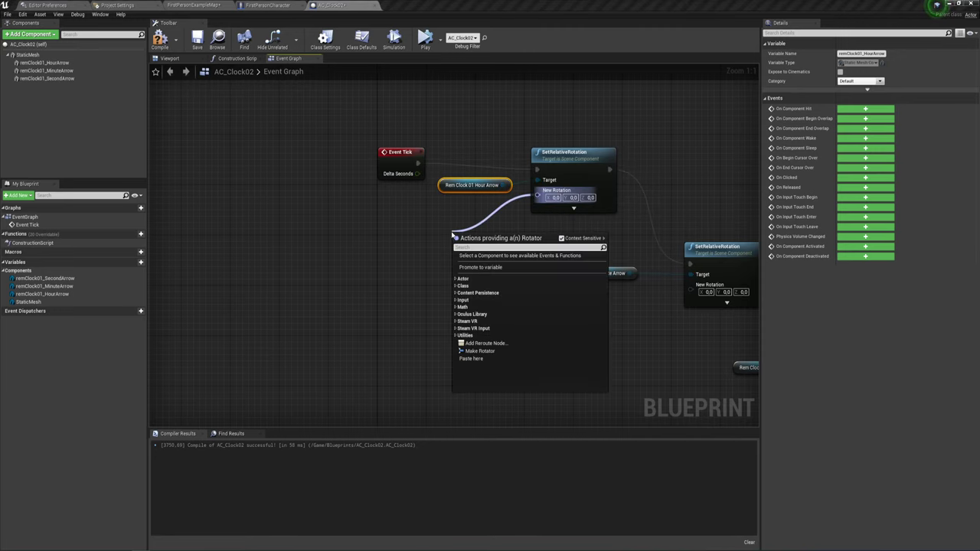
- Add a Make Rotator for the hour rotation, then paste copies feeding the minute and second rotations
{"action": "left_click", "coordinate": [479, 350]}
{"action": "mouse_move", "coordinate": [490, 327]}
{"action": "right_mouse_down"}
{"action": "mouse_move", "coordinate": [456, 284]}
{"action": "mouse_move", "coordinate": [406, 270]}
{"action": "right_mouse_up"}
{"action": "key", "text": "ctrl+c"}
{"action": "key", "text": "ctrl+v"}
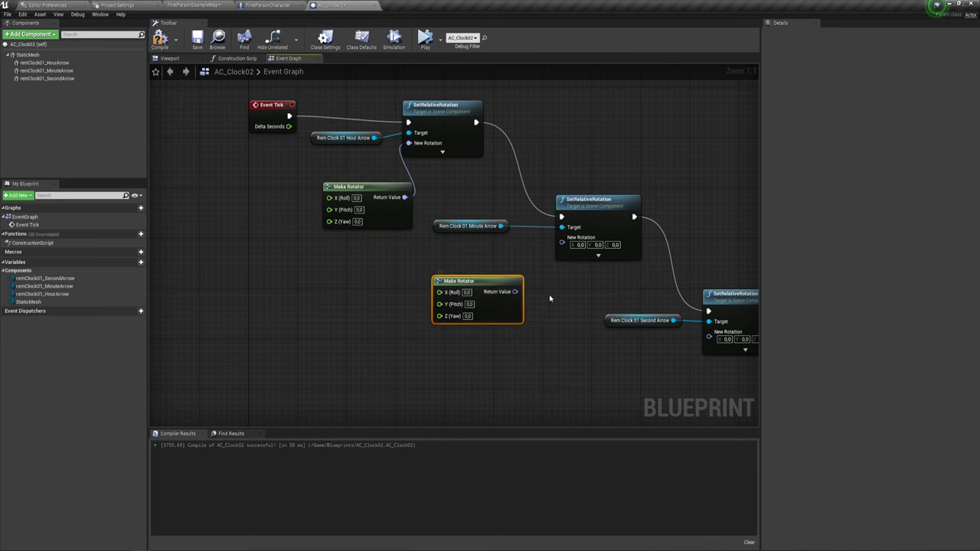
{"action": "left_click_drag", "start_coordinate": [515, 291], "coordinate": [562, 238]}
{"action": "right_click_drag", "start_coordinate": [570, 317], "coordinate": [464, 256]}
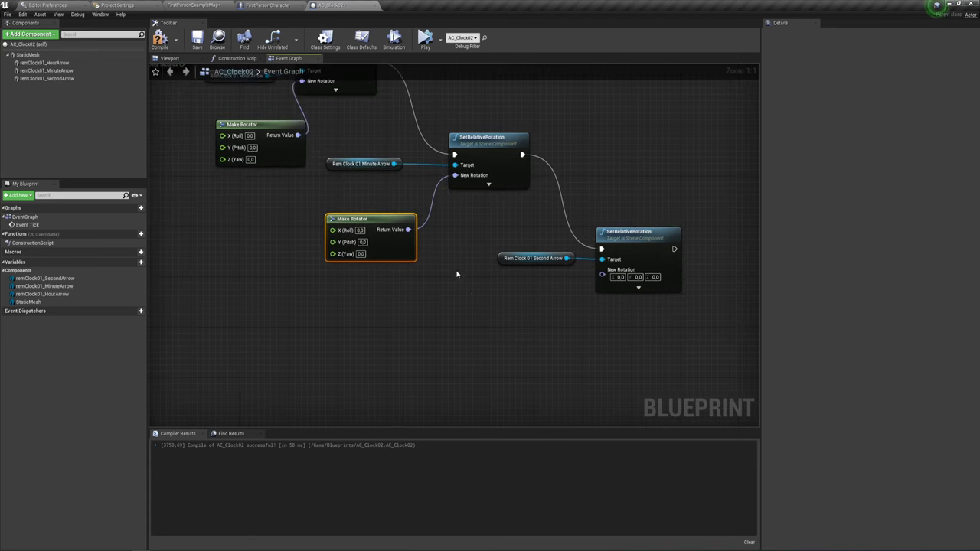
{"action": "key", "text": "ctrl+v"}
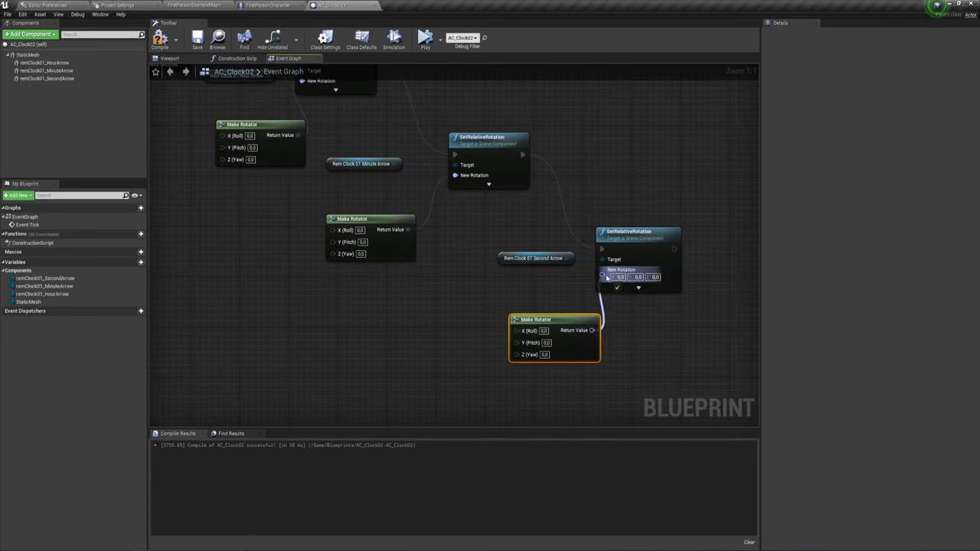
{"action": "mouse_move", "coordinate": [590, 330]}
{"action": "left_mouse_down"}
{"action": "mouse_move", "coordinate": [602, 269]}
{"action": "mouse_move", "coordinate": [549, 293]}
{"action": "left_mouse_up"}
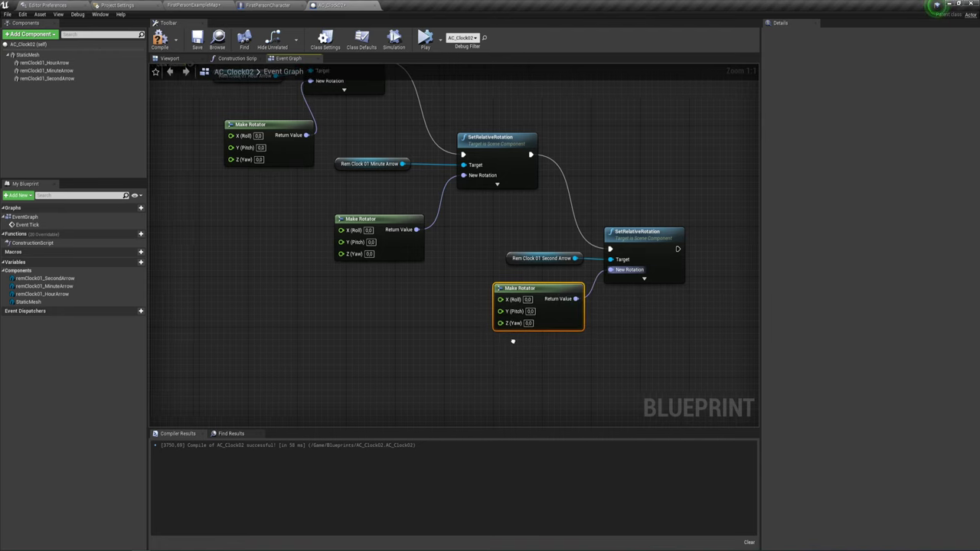
{"action": "right_click_drag", "start_coordinate": [509, 339], "coordinate": [525, 335]}
- Check remClock01_HourArrow's rotation axes in the Viewport, then return to the Event Graph
{"action": "left_click", "coordinate": [170, 58]}
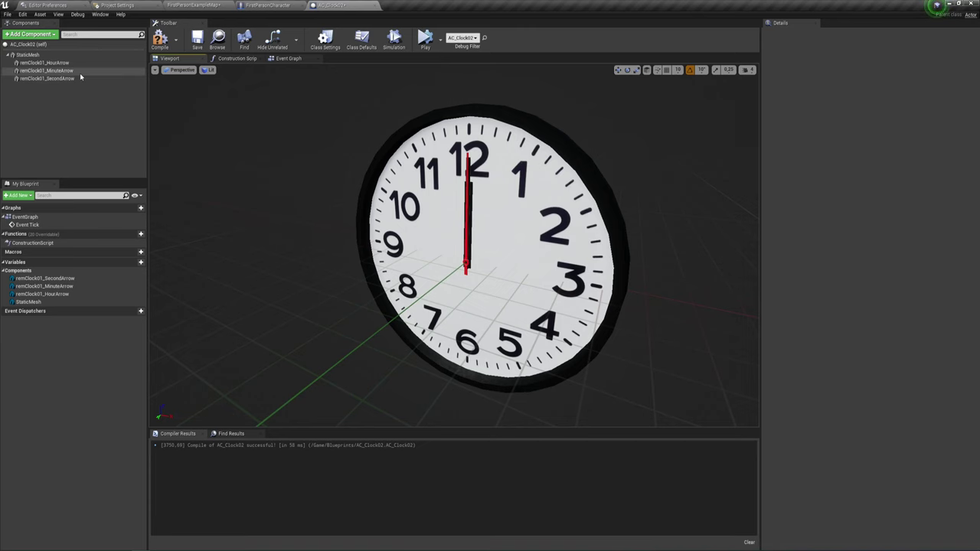
{"action": "left_click", "coordinate": [44, 62]}
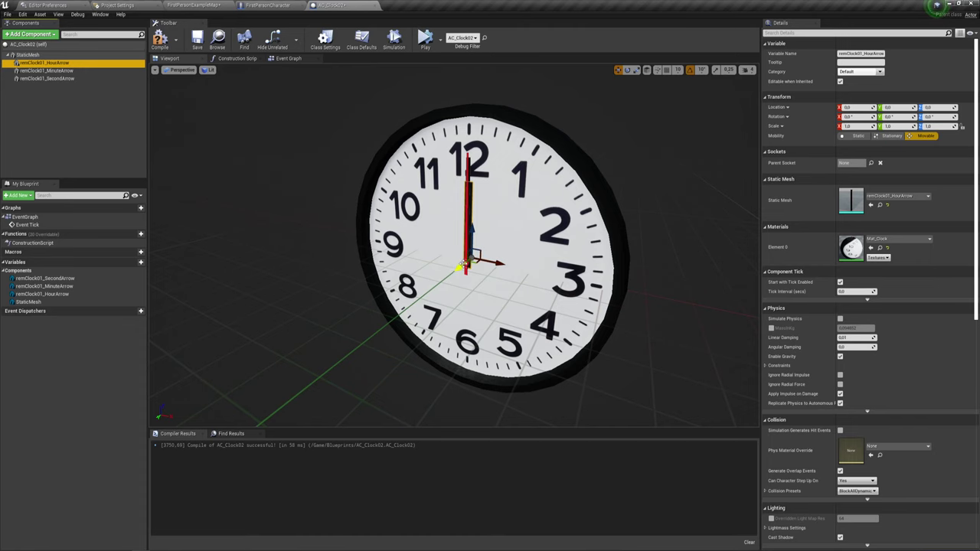
{"action": "left_click", "coordinate": [288, 58]}
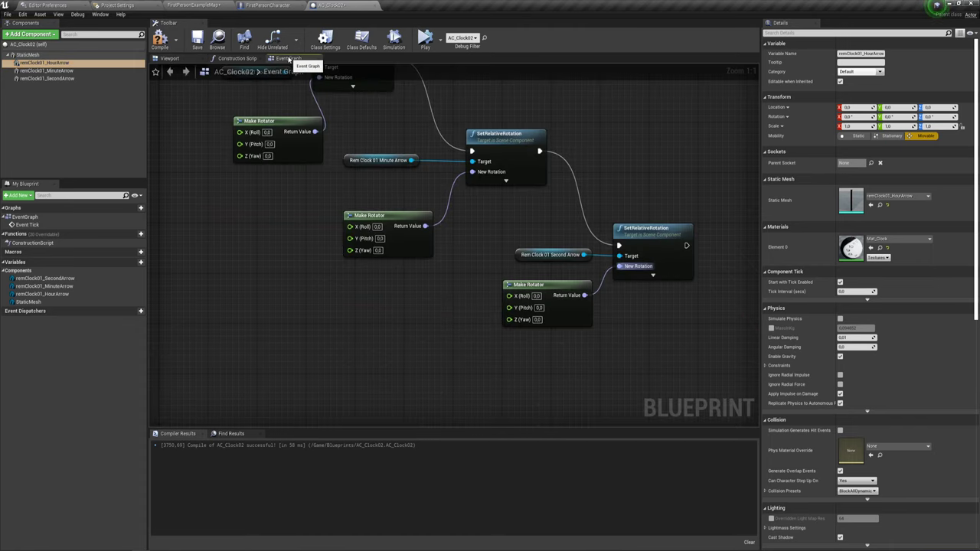
- Move the minute's Make Rotator closer to its SetRelativeRotation node
{"action": "right_click_drag", "start_coordinate": [645, 302], "coordinate": [687, 348]}
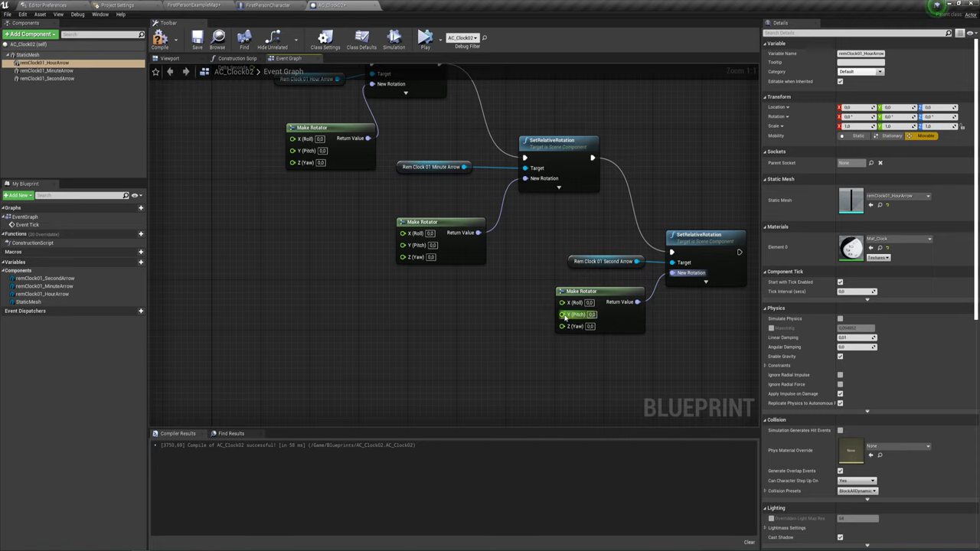
{"action": "left_click_drag", "start_coordinate": [444, 223], "coordinate": [468, 204]}
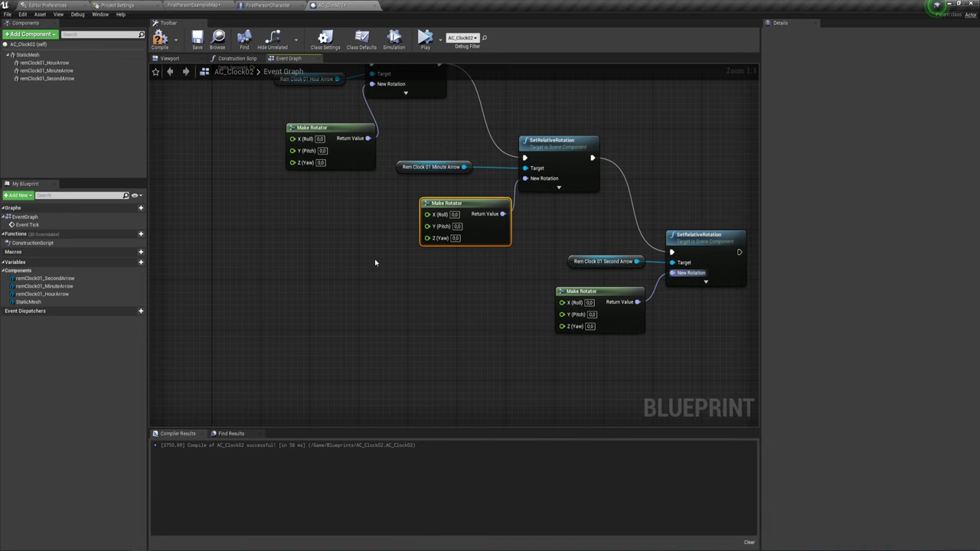
{"action": "right_click_drag", "start_coordinate": [375, 262], "coordinate": [547, 258]}
{"action": "scroll", "coordinate": [536, 284], "scroll_direction": "down", "scroll_amount": 2}
- Add a Now node for the current time on empty graph space
{"action": "scroll", "coordinate": [382, 255], "scroll_direction": "down", "scroll_amount": 1}
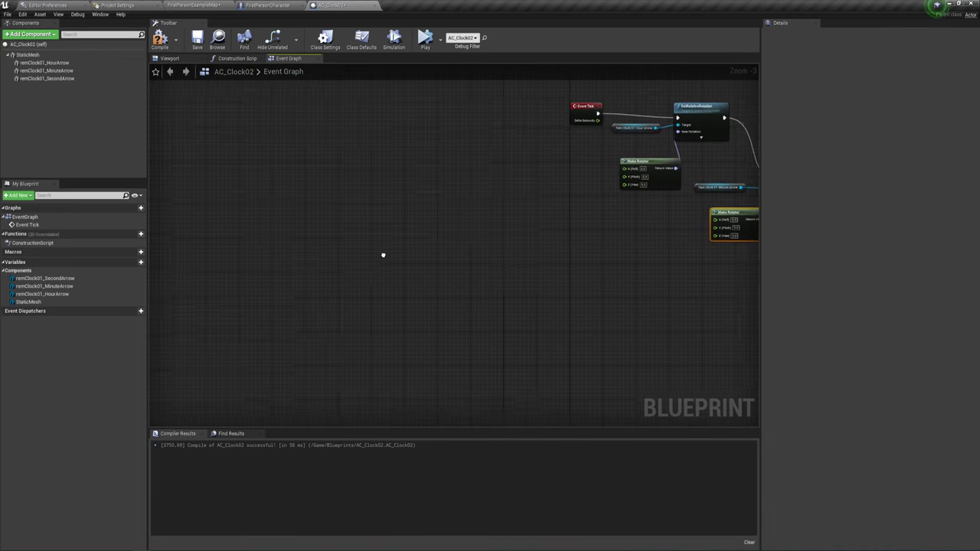
{"action": "right_click_drag", "start_coordinate": [383, 255], "coordinate": [372, 223]}
{"action": "right_click", "coordinate": [275, 204]}
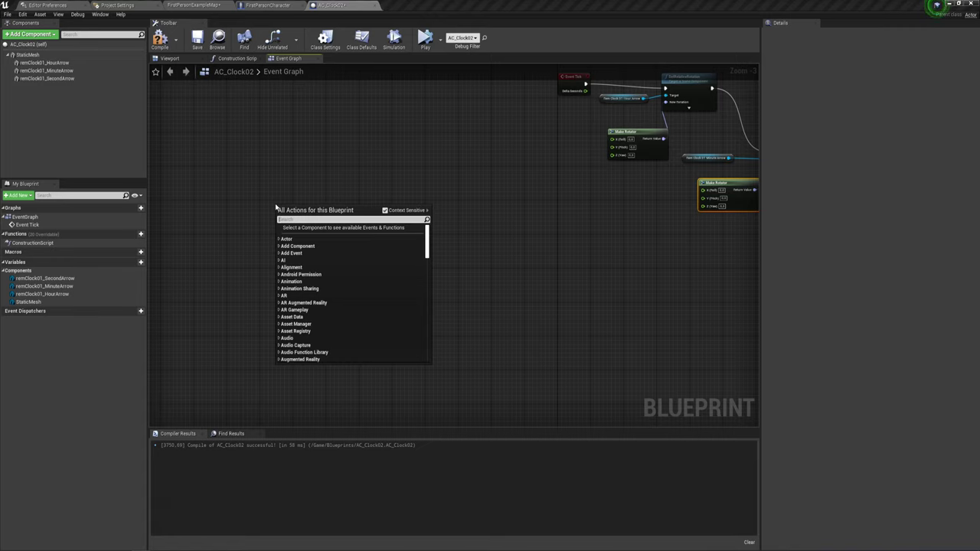
{"action": "type", "text": "now"}
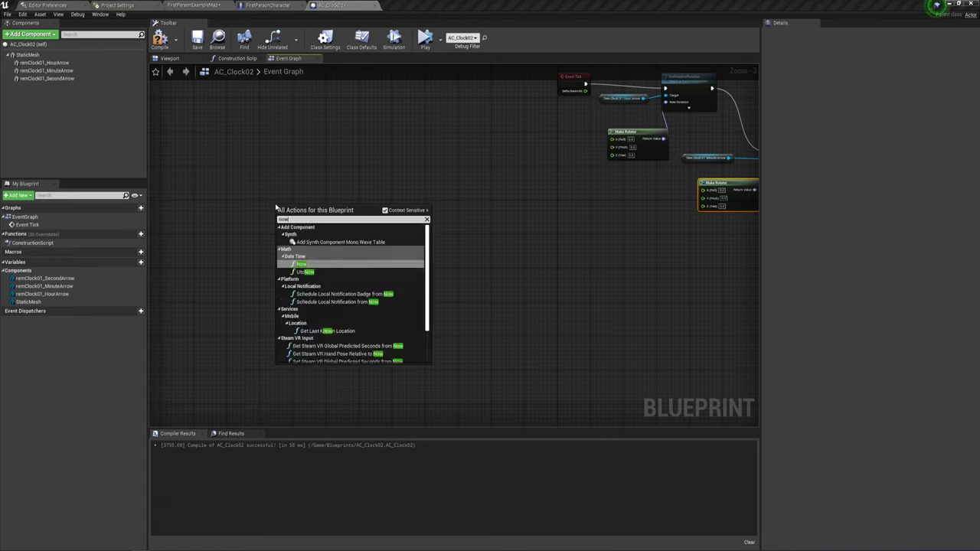
{"action": "left_click", "coordinate": [302, 263]}
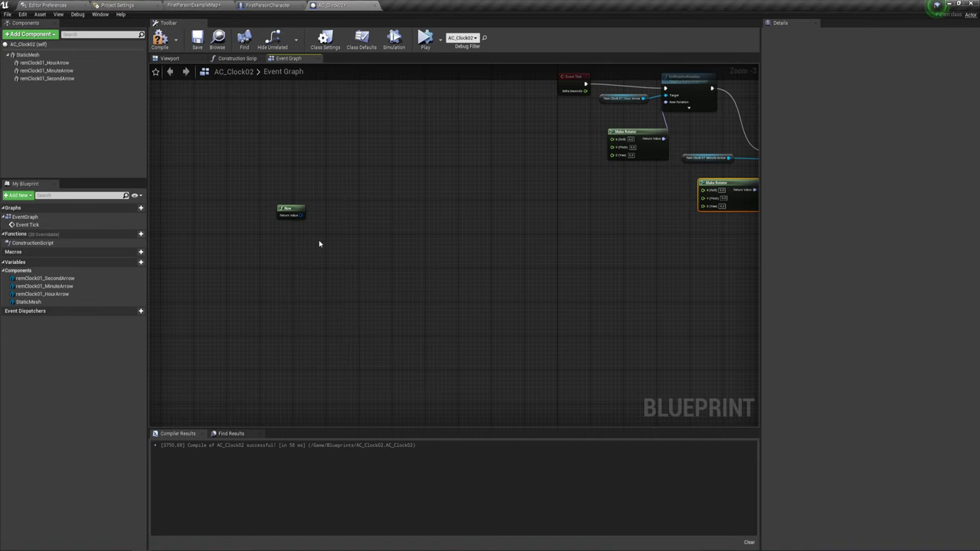
- Add a GetHour12 node fed by Now's Return Value
{"action": "scroll", "coordinate": [319, 244], "scroll_direction": "up", "scroll_amount": 3}
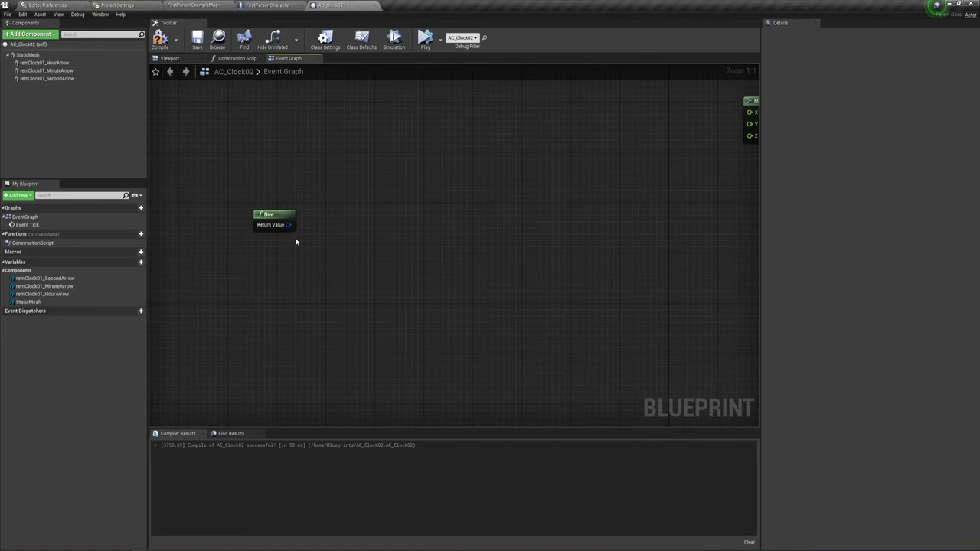
{"action": "left_click_drag", "start_coordinate": [288, 224], "coordinate": [341, 140]}
{"action": "type", "text": "ge"}
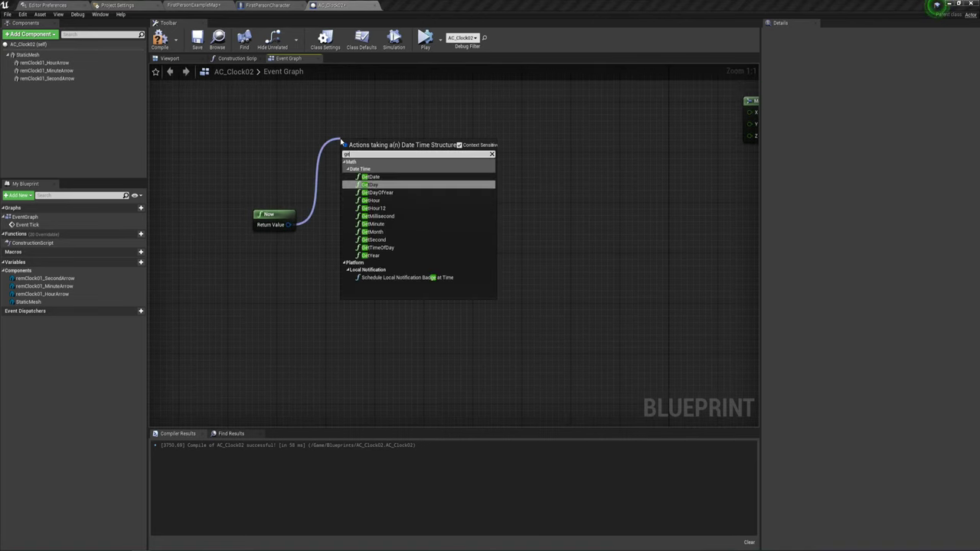
{"action": "type", "text": "t"}
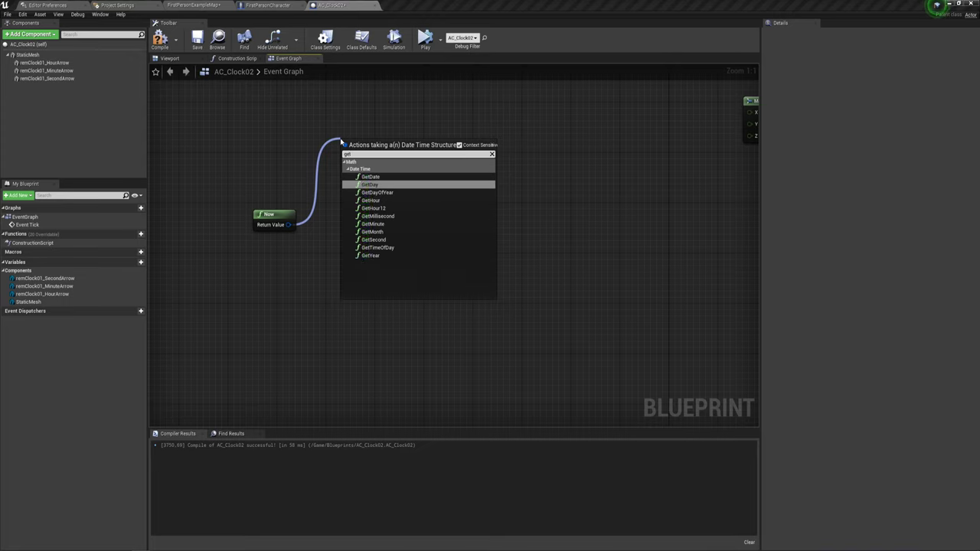
{"action": "left_click", "coordinate": [381, 210]}
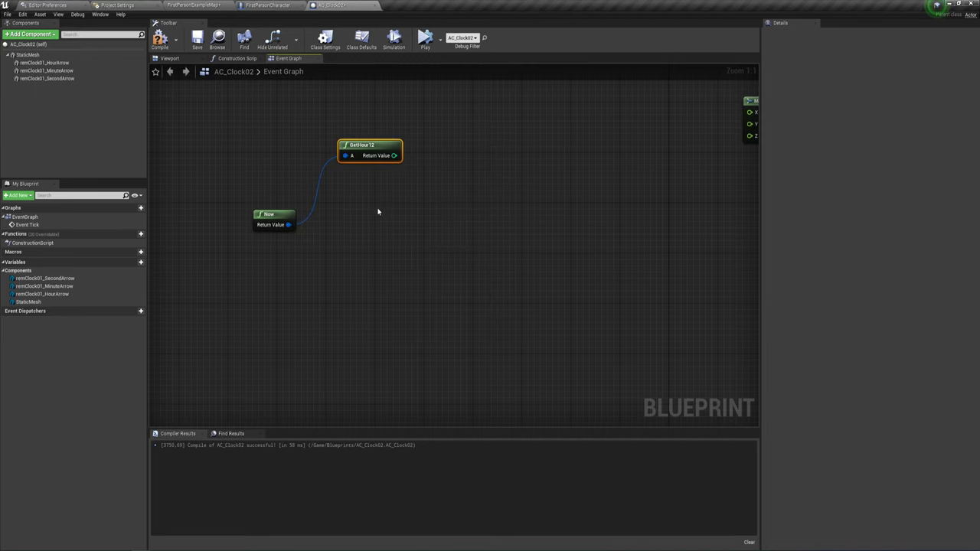
{"action": "right_click_drag", "start_coordinate": [526, 220], "coordinate": [532, 215]}
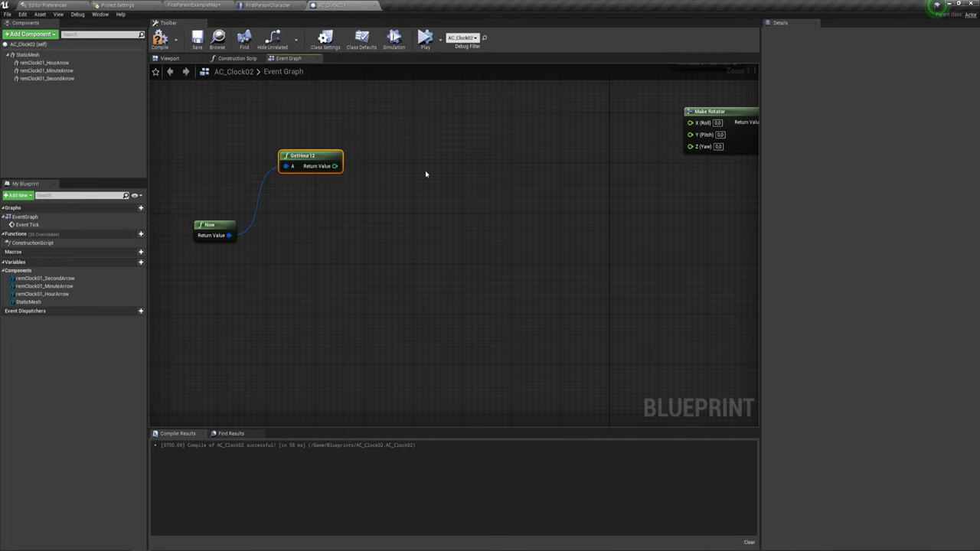
- Add GetMinute and GetSecond nodes, both wired from Now's output
{"action": "right_click_drag", "start_coordinate": [426, 173], "coordinate": [474, 167]}
{"action": "left_click_drag", "start_coordinate": [277, 227], "coordinate": [378, 247], "text": "ctrl"}
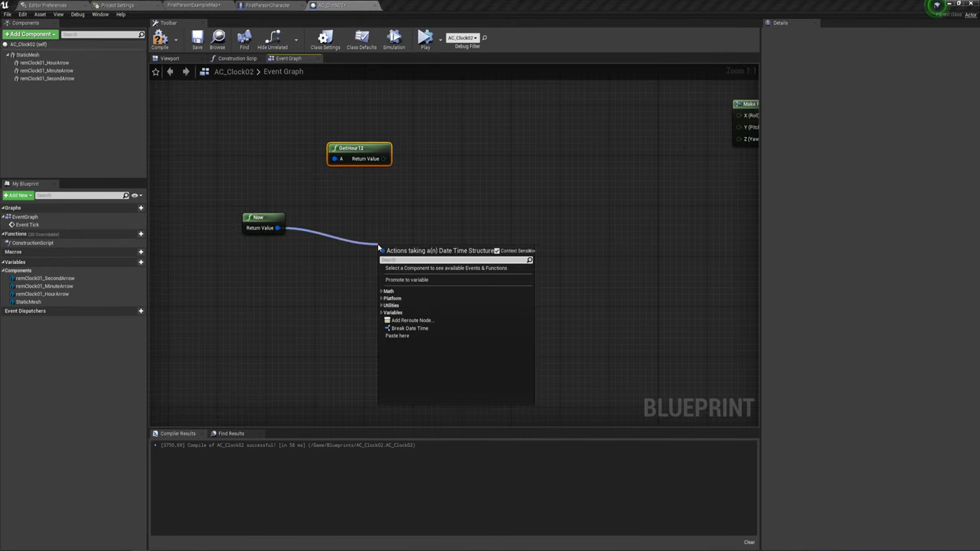
{"action": "type", "text": "get mi"}
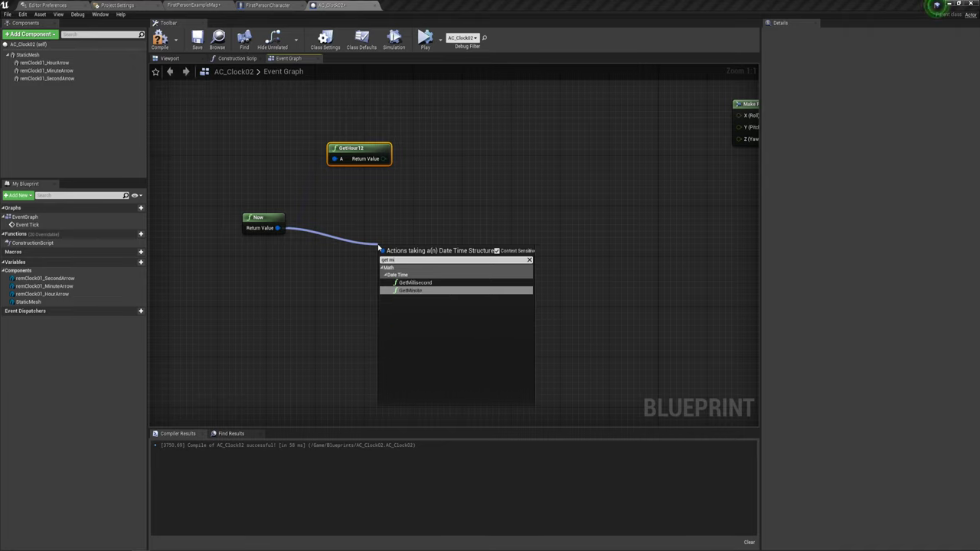
{"action": "key", "text": "Return"}
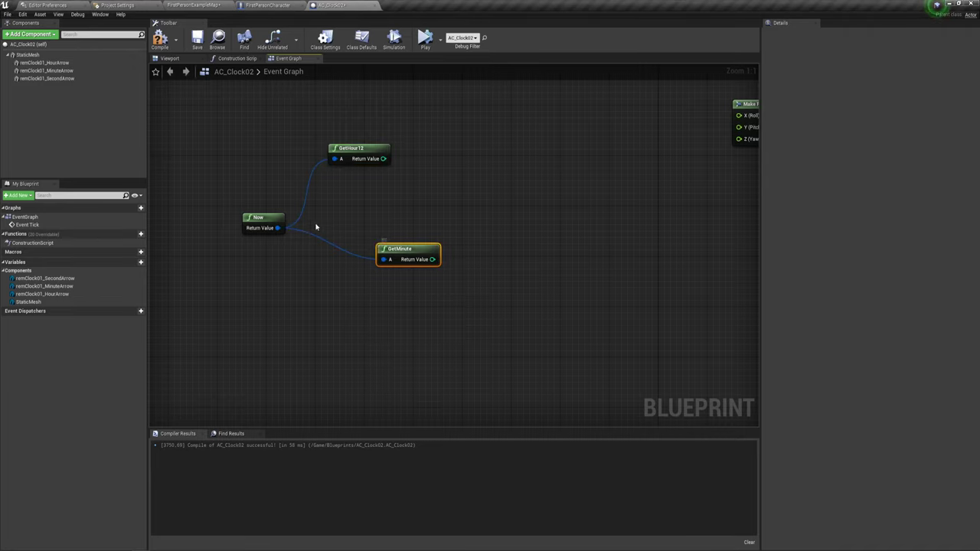
{"action": "mouse_move", "coordinate": [277, 228]}
{"action": "left_mouse_down", "text": "ctrl"}
{"action": "mouse_move", "coordinate": [399, 336]}
{"action": "mouse_move", "coordinate": [424, 335]}
{"action": "left_mouse_up", "text": "ctrl"}
{"action": "type", "text": "g"}
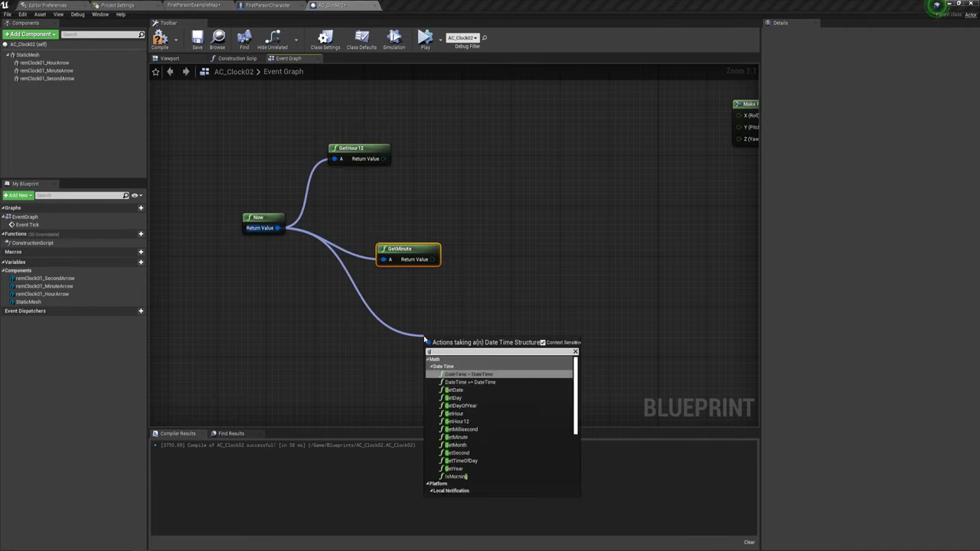
{"action": "type", "text": "et se"}
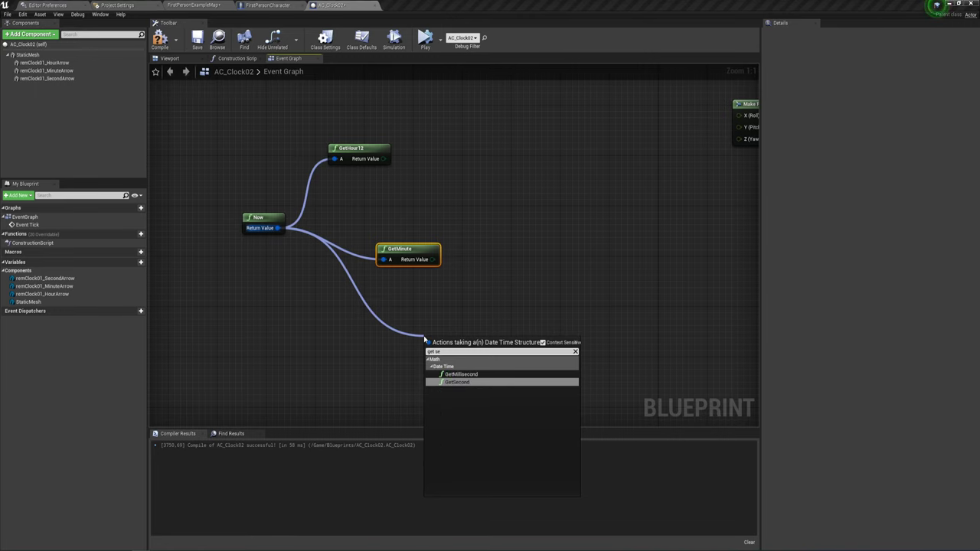
{"action": "key", "text": "Return"}
{"action": "right_click_drag", "start_coordinate": [423, 313], "coordinate": [452, 332]}
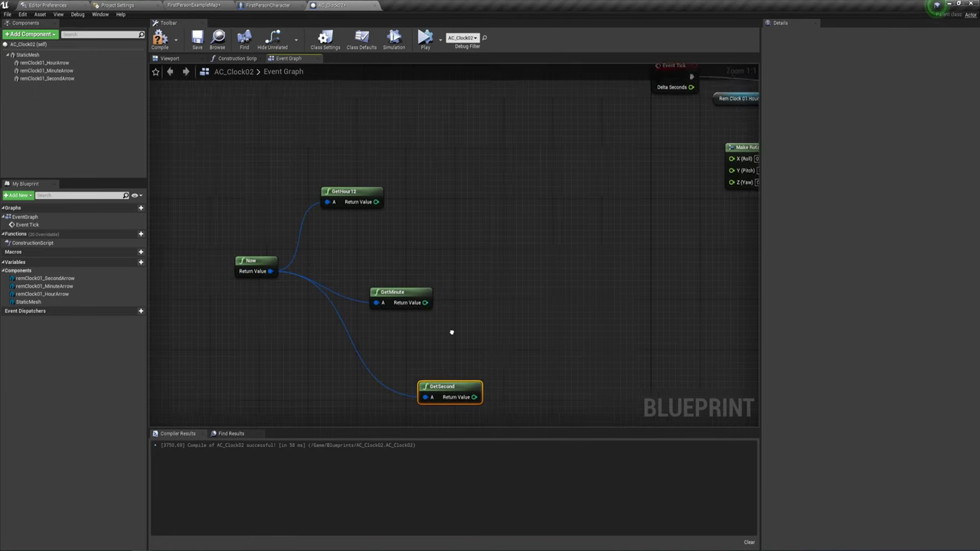
{"action": "right_click_drag", "start_coordinate": [448, 286], "coordinate": [429, 243]}
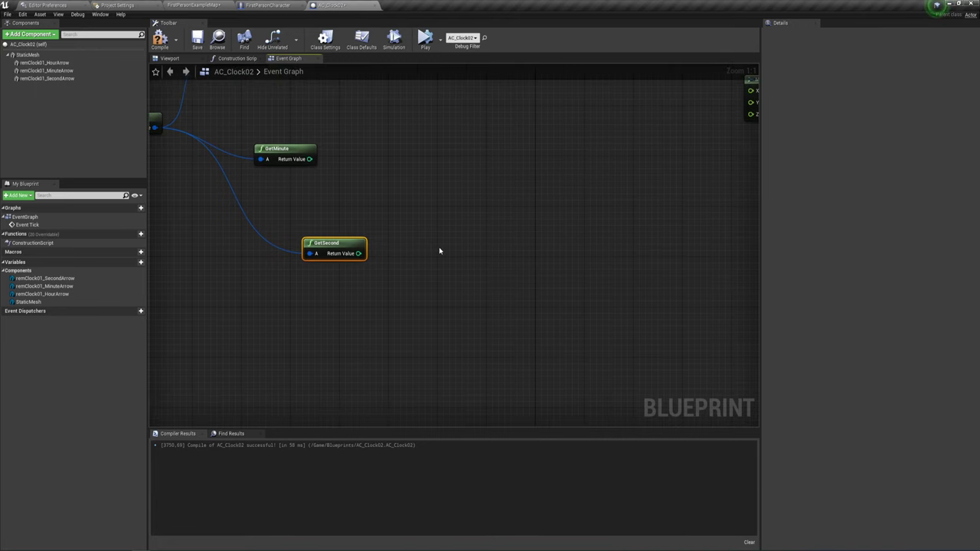
- Multiply GetSecond by 6.0 with an int * float node
{"action": "right_click_drag", "start_coordinate": [419, 253], "coordinate": [383, 238]}
{"action": "left_click_drag", "start_coordinate": [322, 238], "coordinate": [367, 251]}
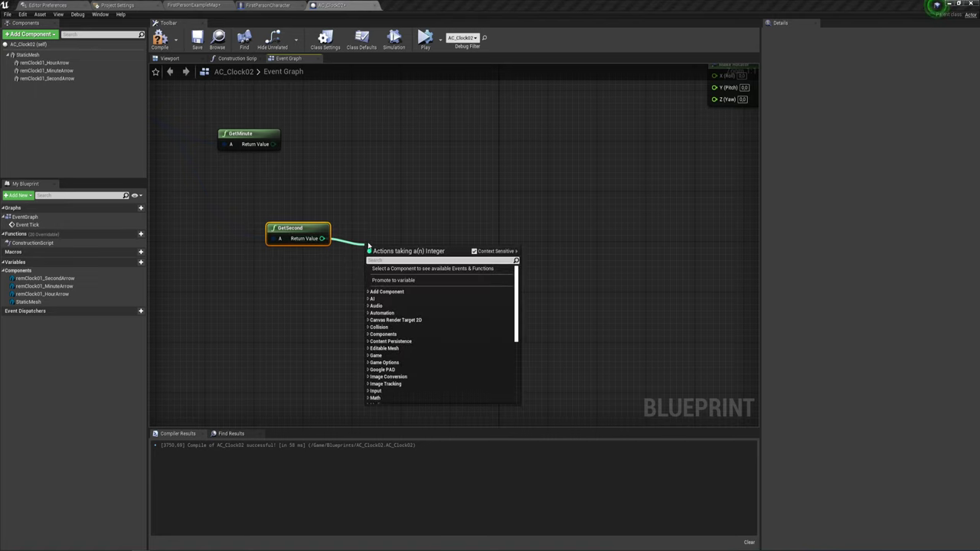
{"action": "type", "text": "*"}
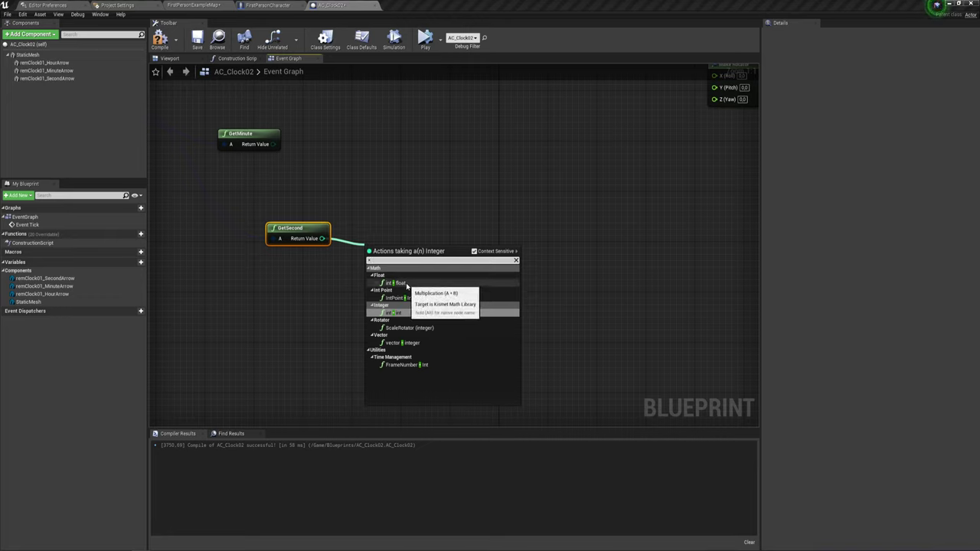
{"action": "left_click", "coordinate": [398, 283]}
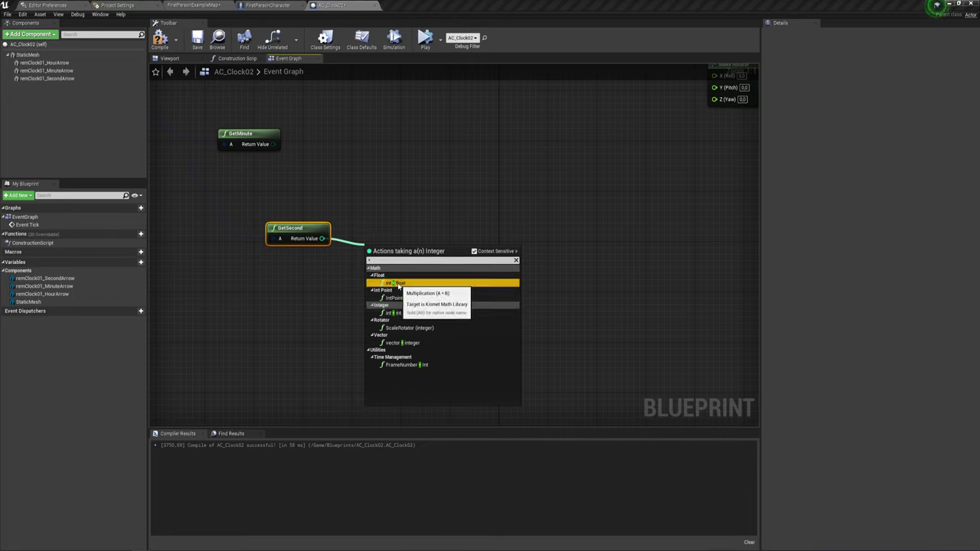
{"action": "left_click", "coordinate": [383, 258]}
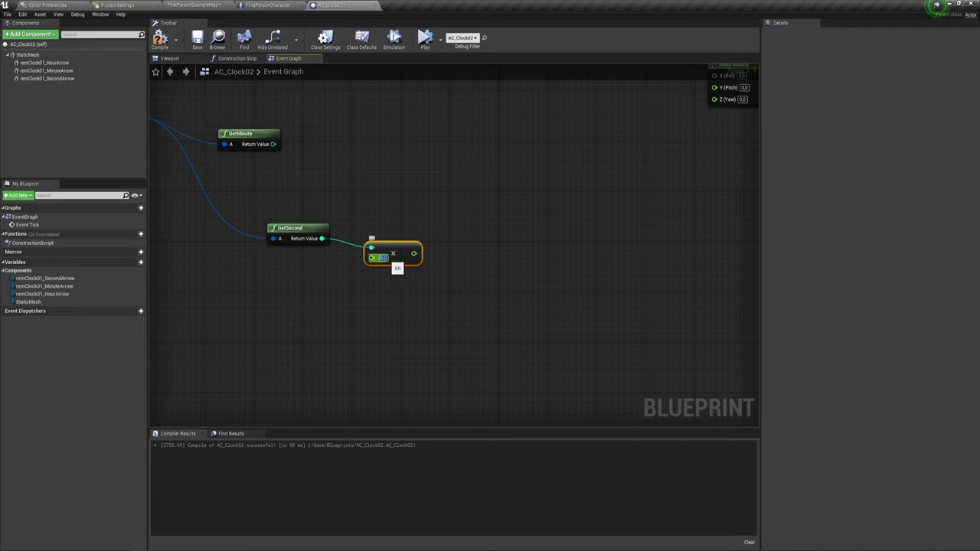
{"action": "type", "text": "6"}
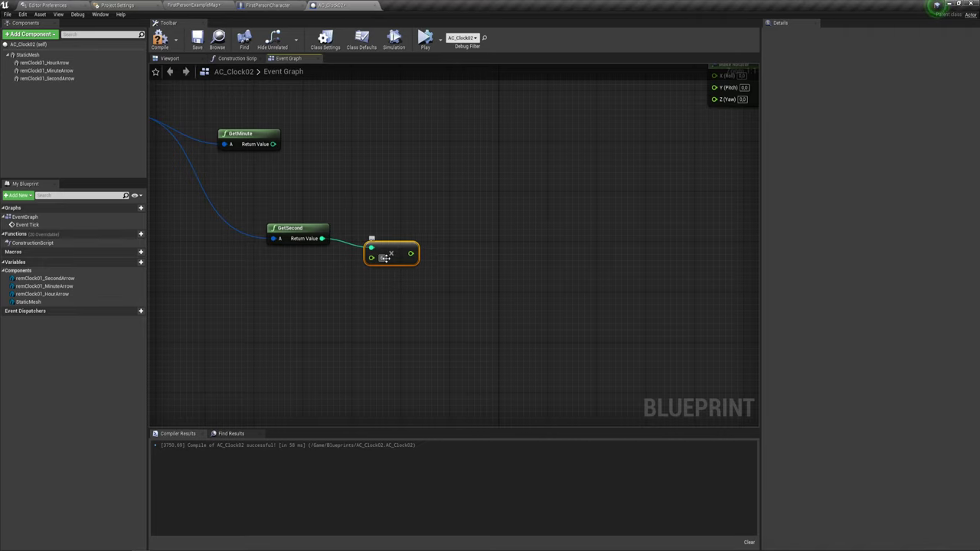
{"action": "left_click", "coordinate": [469, 304]}
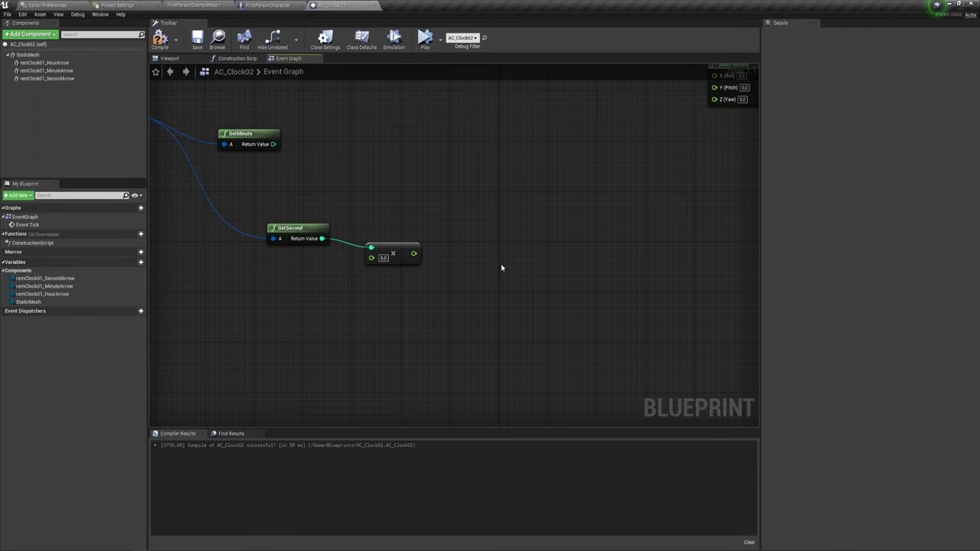
- Connect the seconds product to the second hand Make Rotator's Y (Pitch)
{"action": "scroll", "coordinate": [501, 268], "scroll_direction": "down", "scroll_amount": 2}
{"action": "right_click_drag", "start_coordinate": [547, 236], "coordinate": [400, 265]}
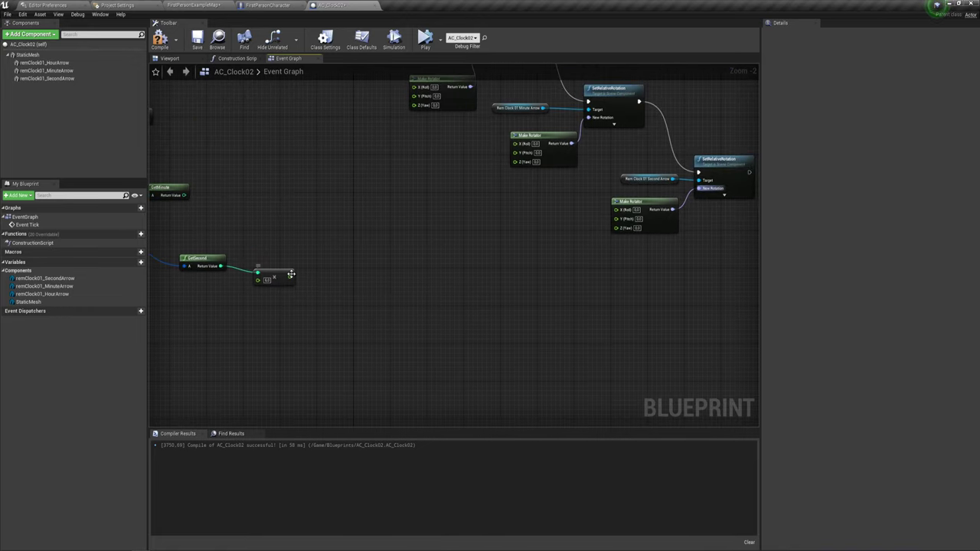
{"action": "left_click_drag", "start_coordinate": [290, 277], "coordinate": [616, 218]}
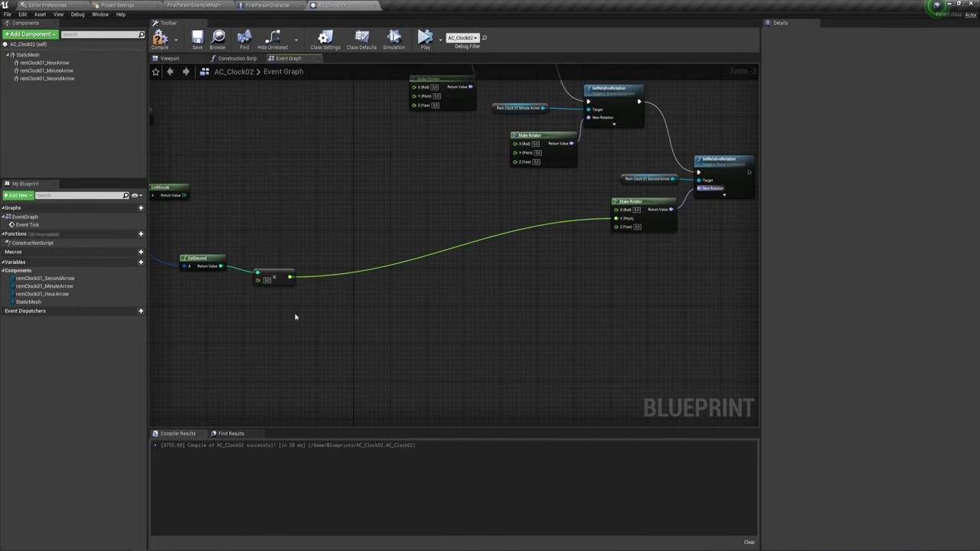
{"action": "right_click_drag", "start_coordinate": [294, 316], "coordinate": [334, 313]}
{"action": "mouse_move", "coordinate": [360, 277]}
{"action": "left_mouse_down"}
{"action": "mouse_move", "coordinate": [481, 259]}
{"action": "mouse_move", "coordinate": [597, 262]}
{"action": "left_mouse_up"}
- Add an int * float multiply node fed by GetMinute's Return Value
{"action": "right_click_drag", "start_coordinate": [276, 281], "coordinate": [422, 312]}
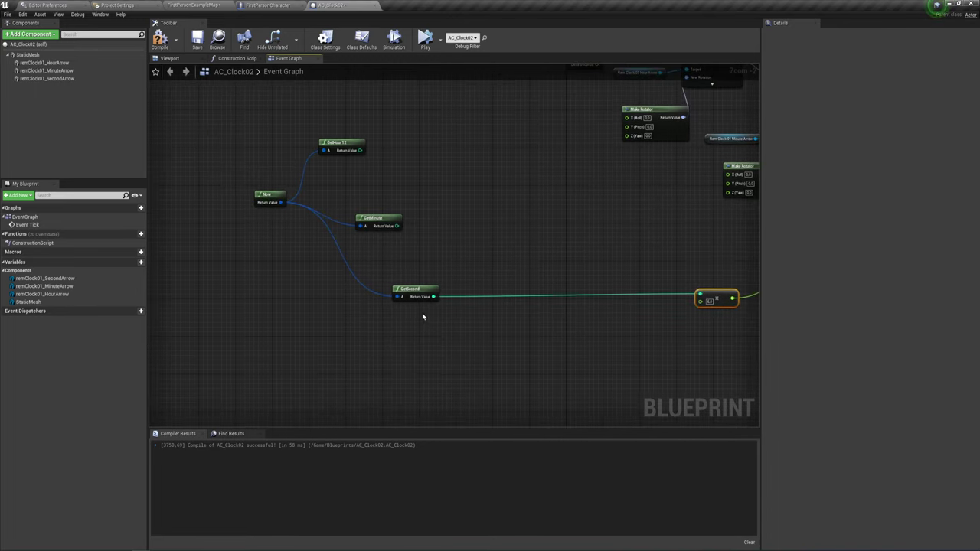
{"action": "scroll", "coordinate": [421, 316], "scroll_direction": "up", "scroll_amount": 2}
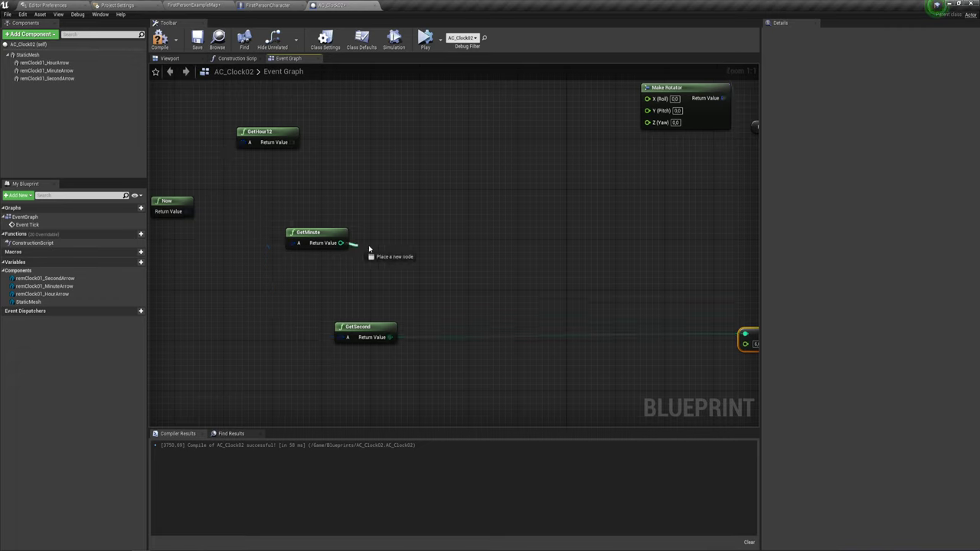
{"action": "left_click_drag", "start_coordinate": [340, 244], "coordinate": [411, 250]}
{"action": "type", "text": "*"}
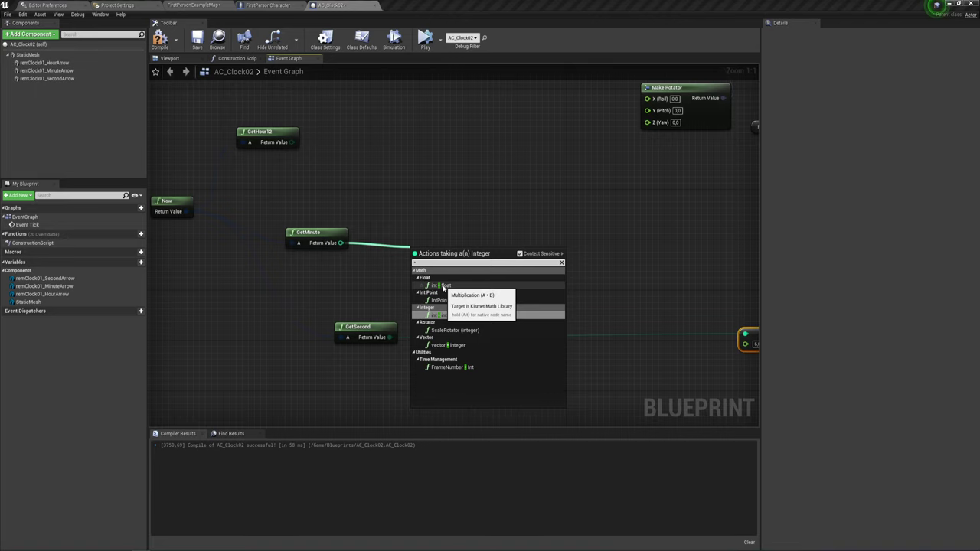
{"action": "left_click", "coordinate": [443, 285]}
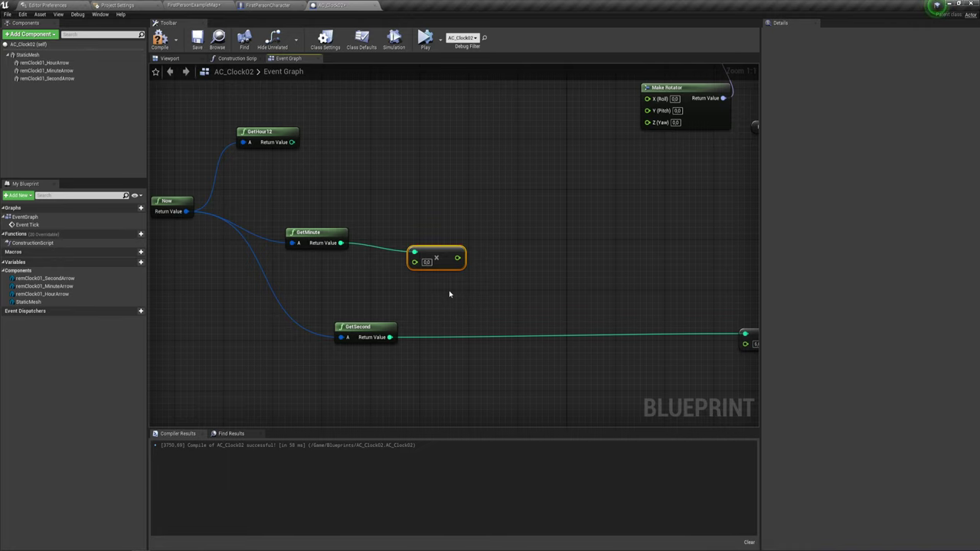
{"action": "right_click_drag", "start_coordinate": [443, 282], "coordinate": [385, 266]}
{"action": "left_click_drag", "start_coordinate": [401, 243], "coordinate": [464, 251]}
- Add a float + float node after the minute multiply, with GetSecond as its second input
{"action": "type", "text": "*"}
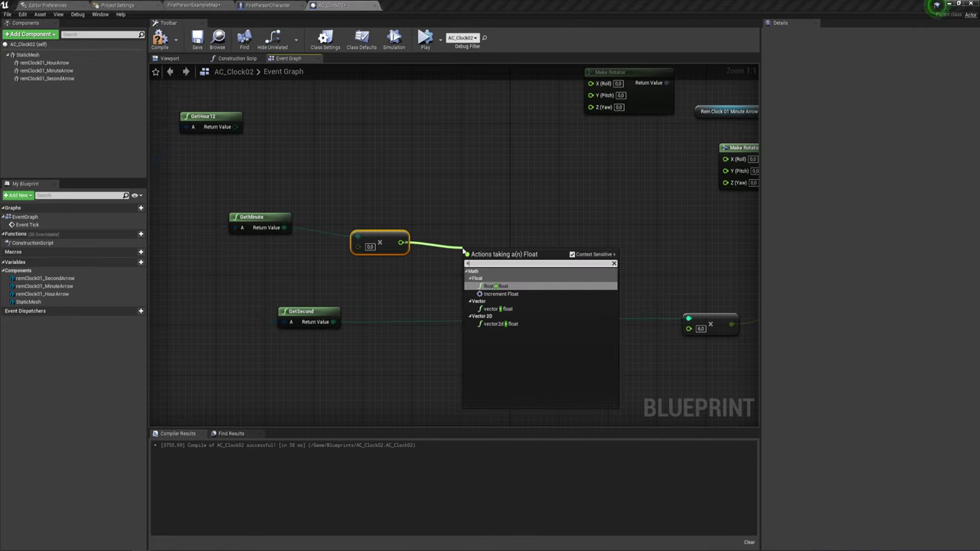
{"action": "left_click", "coordinate": [502, 288]}
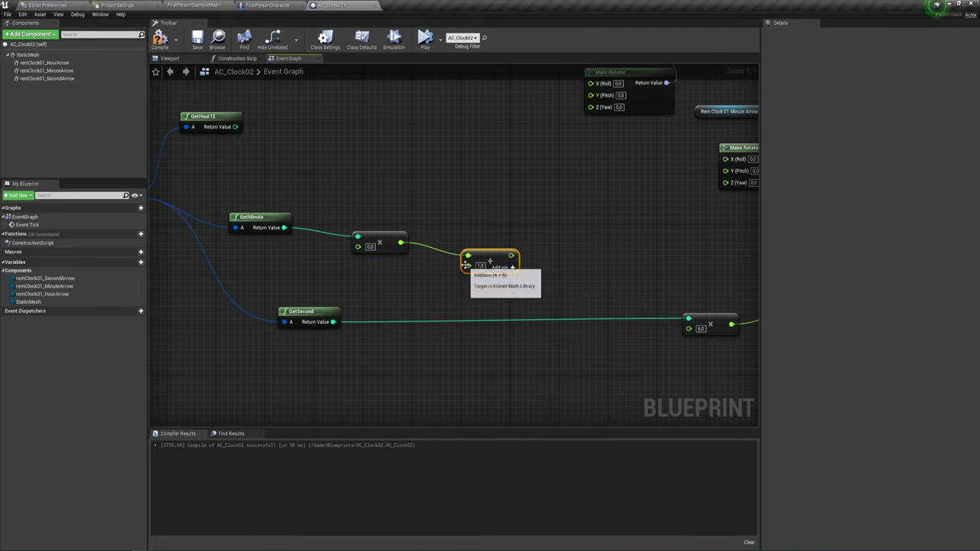
{"action": "left_click_drag", "start_coordinate": [466, 265], "coordinate": [334, 322]}
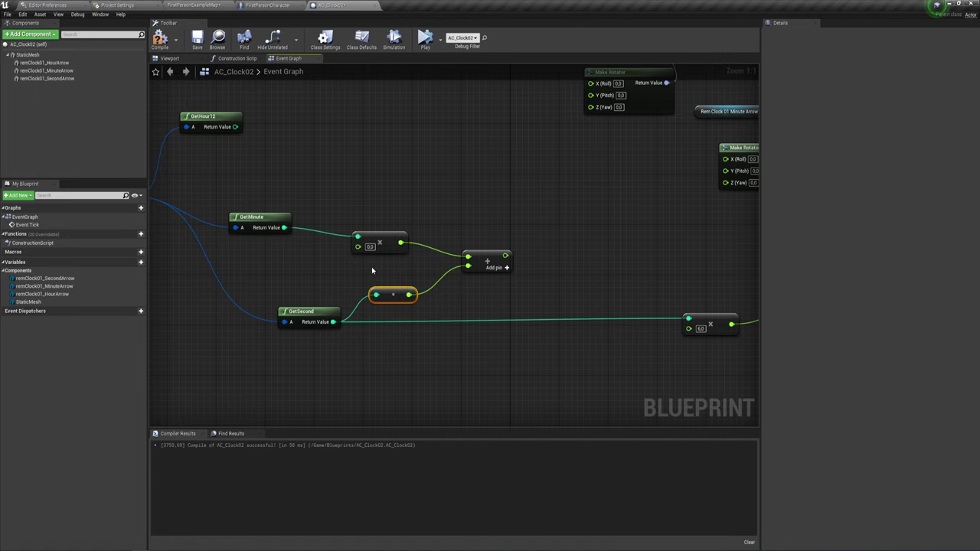
- Set the minute multiplier to 60 and nudge the add node left
{"action": "left_click", "coordinate": [369, 246]}
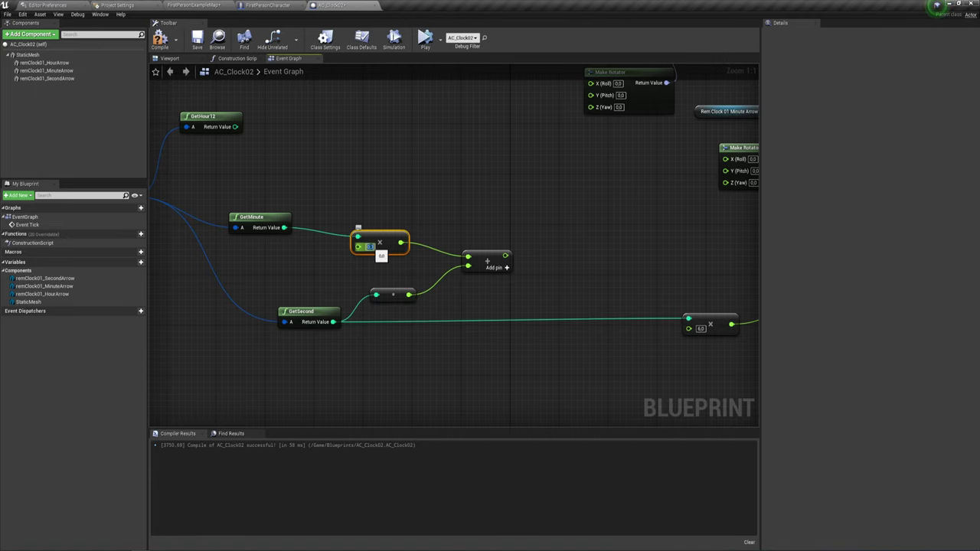
{"action": "type", "text": "60"}
{"action": "key", "text": "Return"}
{"action": "right_click_drag", "start_coordinate": [501, 294], "coordinate": [472, 294]}
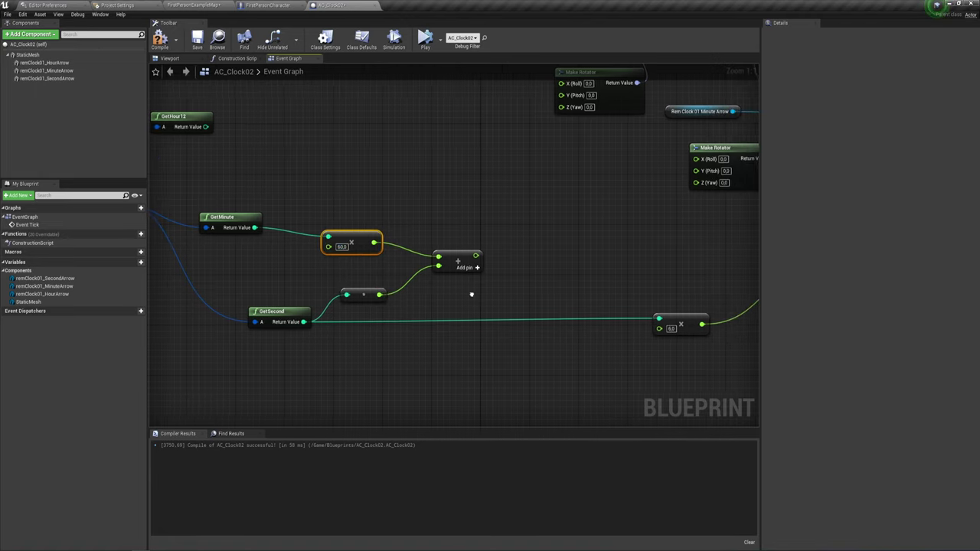
{"action": "left_click_drag", "start_coordinate": [458, 262], "coordinate": [431, 260]}
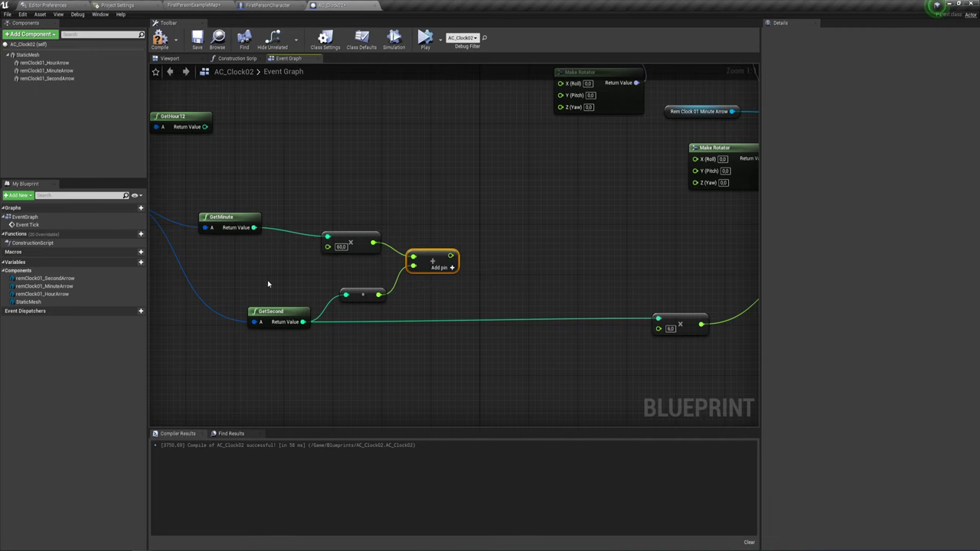
{"action": "right_click_drag", "start_coordinate": [442, 308], "coordinate": [425, 314]}
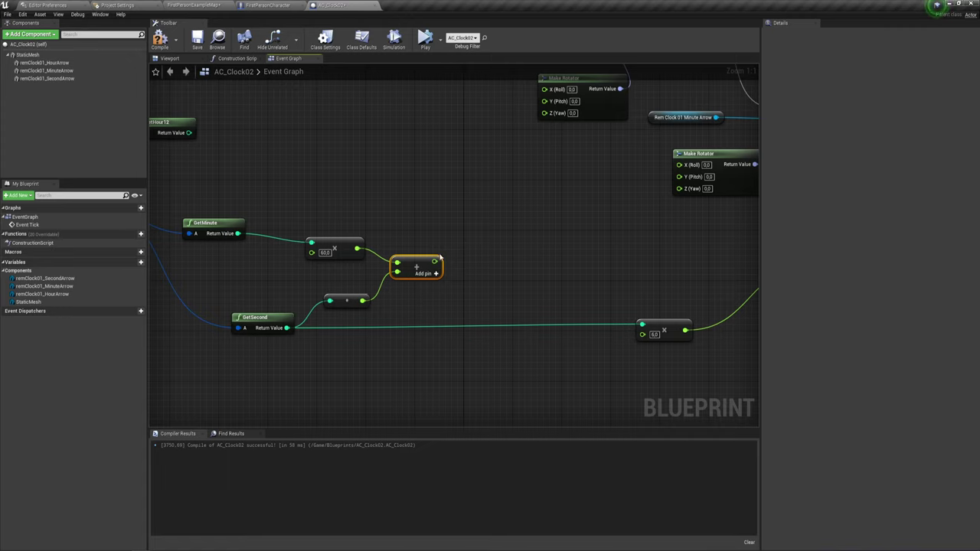
{"action": "left_click_drag", "start_coordinate": [434, 261], "coordinate": [463, 244]}
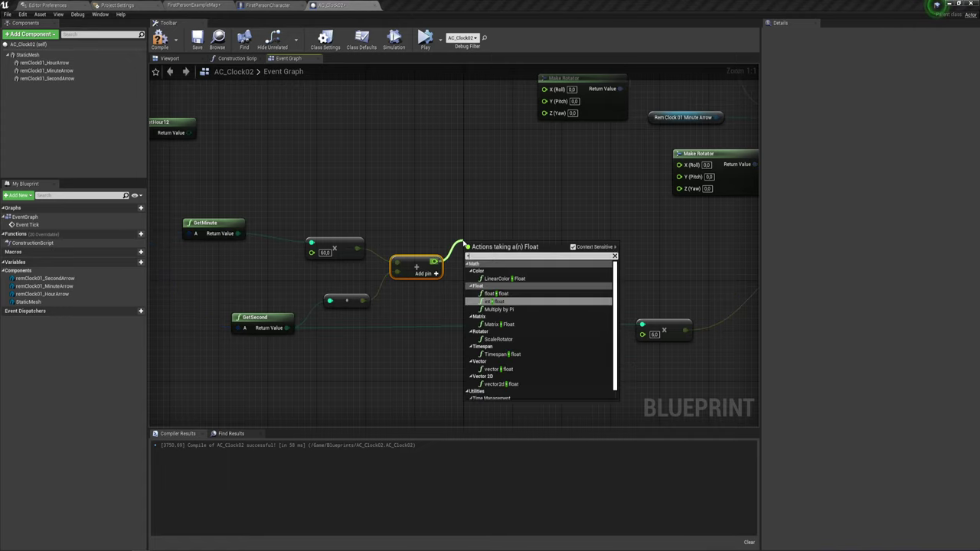
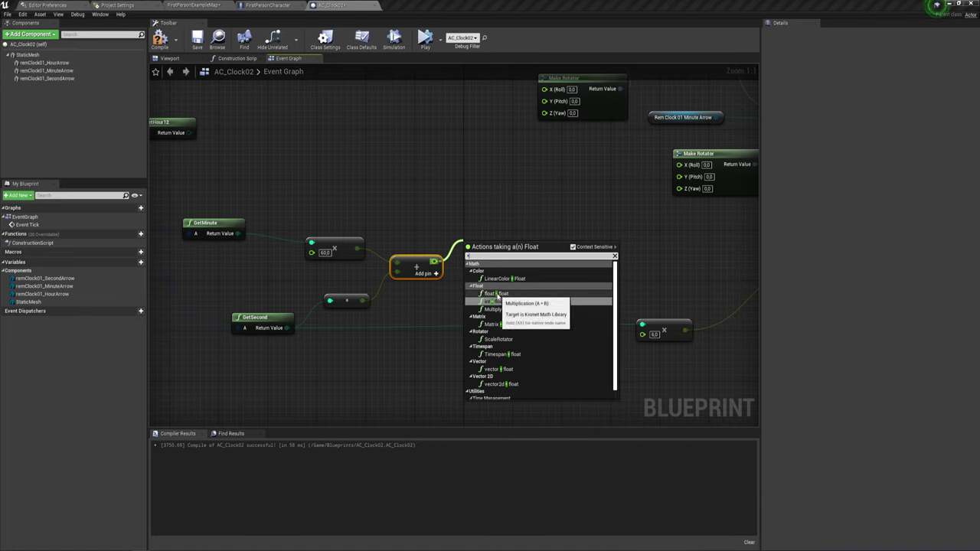
- Add a float × float node with B set to 0.1 after the minute Add node and wire it to Make Rotator Y (Pitch)
{"action": "left_click", "coordinate": [499, 293]}
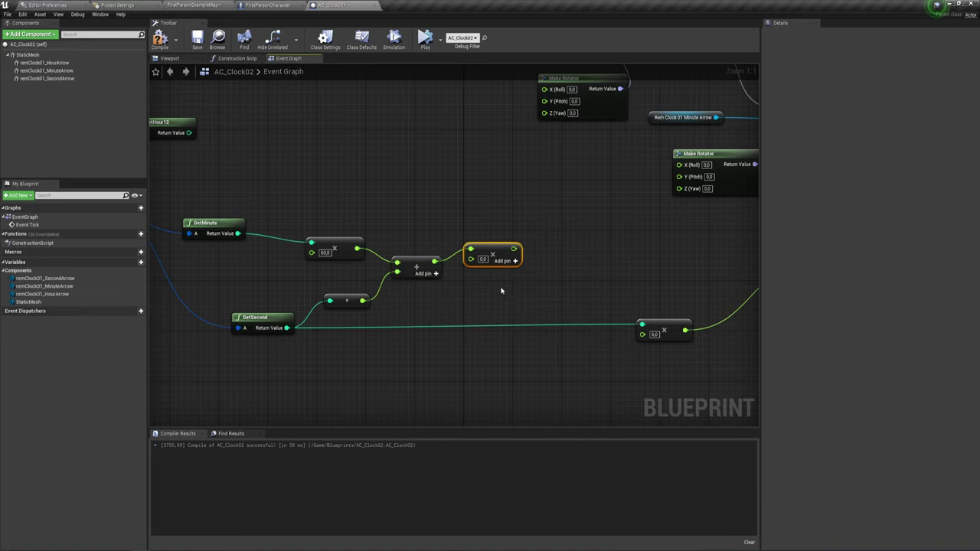
{"action": "left_click", "coordinate": [482, 259]}
{"action": "type", "text": "0,1"}
{"action": "right_click_drag", "start_coordinate": [563, 260], "coordinate": [438, 271]}
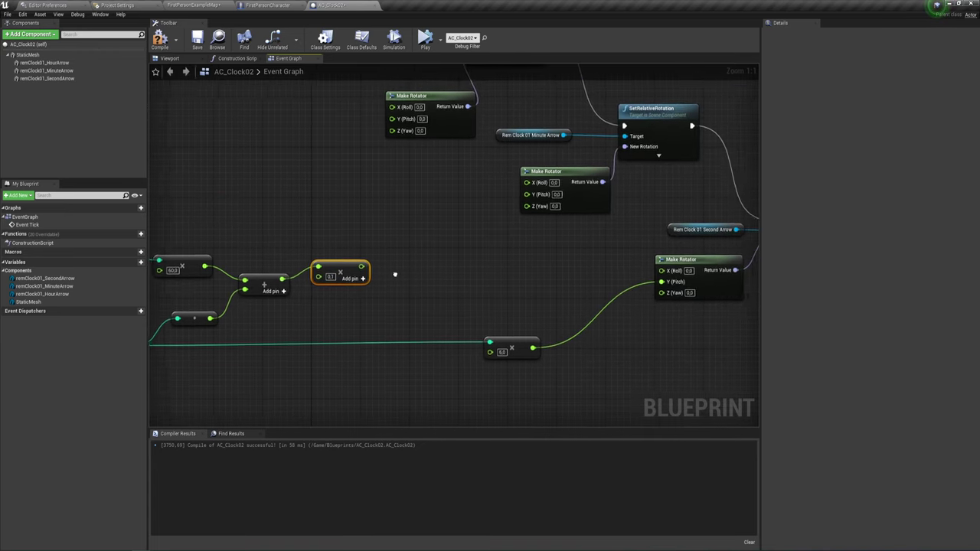
{"action": "mouse_move", "coordinate": [379, 266]}
{"action": "left_mouse_down"}
{"action": "mouse_move", "coordinate": [481, 203]}
{"action": "mouse_move", "coordinate": [413, 255]}
{"action": "mouse_move", "coordinate": [551, 189]}
{"action": "left_mouse_up"}
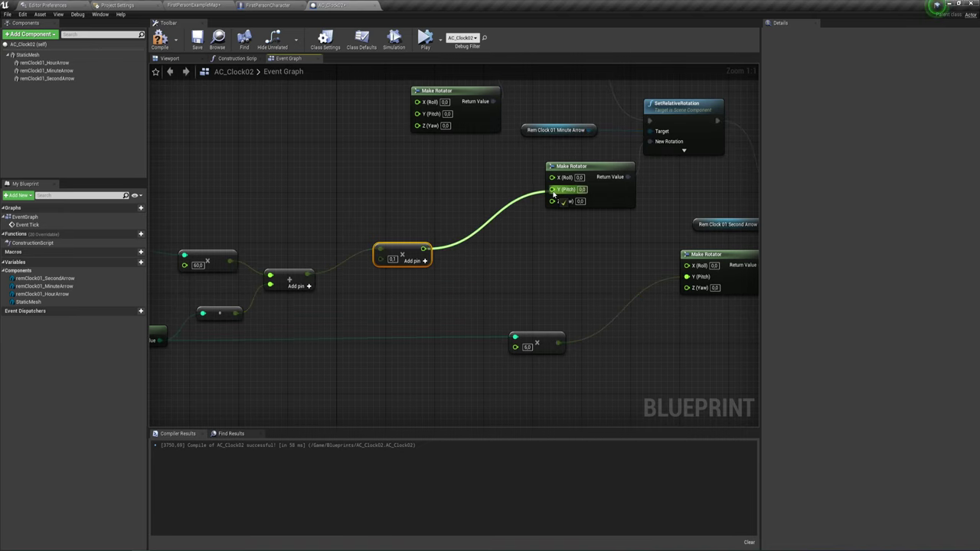
{"action": "right_click_drag", "start_coordinate": [434, 280], "coordinate": [642, 281]}
{"action": "left_click_drag", "start_coordinate": [635, 255], "coordinate": [592, 283]}
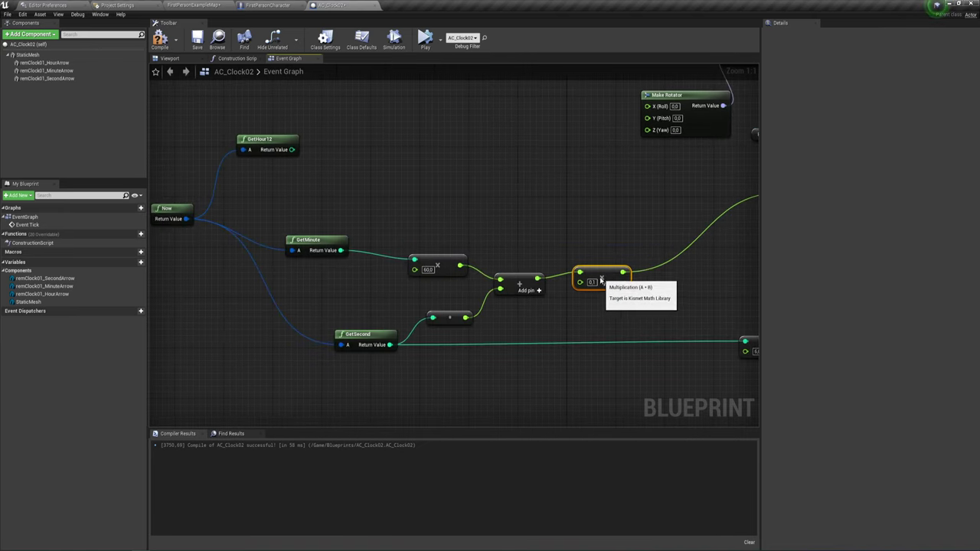
{"action": "right_click_drag", "start_coordinate": [582, 307], "coordinate": [455, 268]}
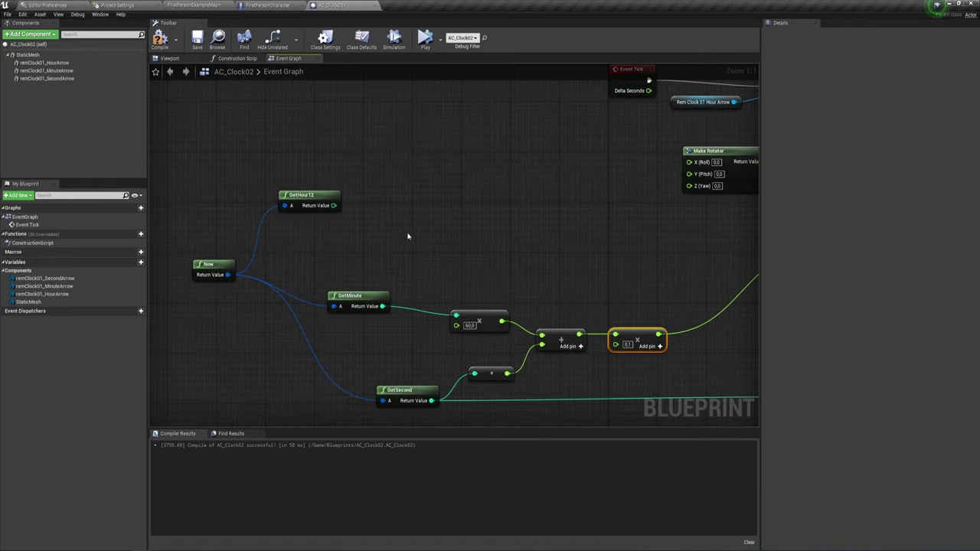
- Select the minute math nodes, move GetHour12 into place above GetMinute, and pull a wire from its Return Value
{"action": "left_click_drag", "start_coordinate": [515, 295], "coordinate": [686, 385]}
{"action": "right_click_drag", "start_coordinate": [509, 239], "coordinate": [475, 197]}
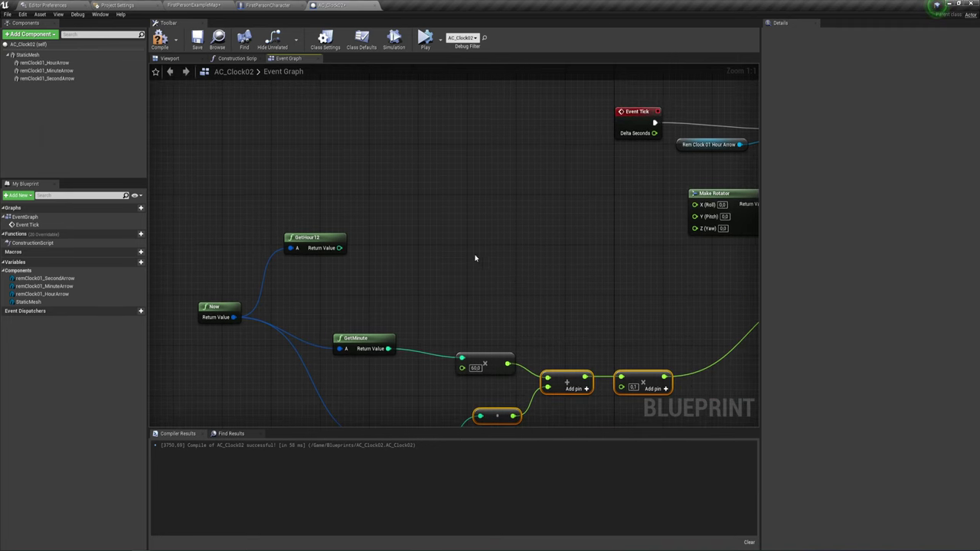
{"action": "right_click_drag", "start_coordinate": [455, 245], "coordinate": [324, 238]}
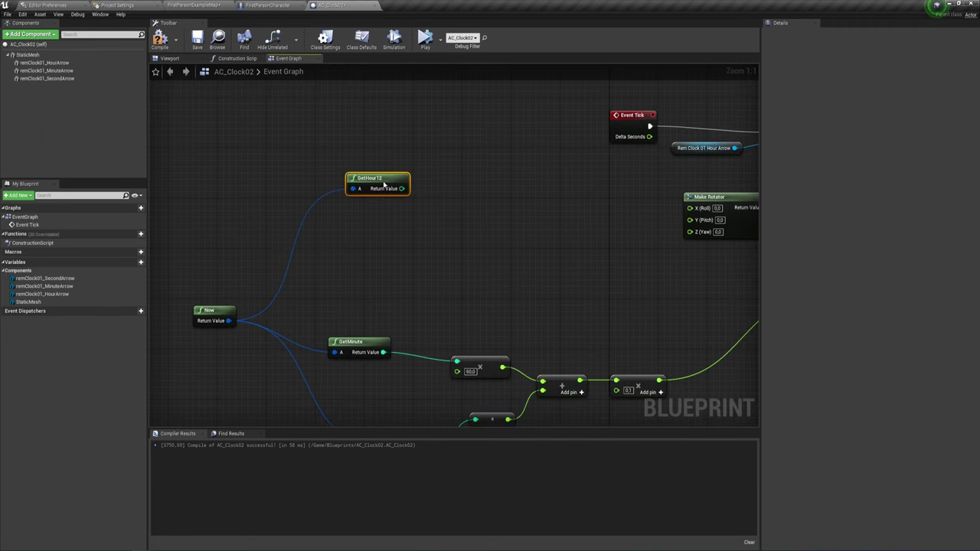
{"action": "left_click_drag", "start_coordinate": [326, 238], "coordinate": [381, 195]}
{"action": "right_click_drag", "start_coordinate": [424, 213], "coordinate": [401, 232]}
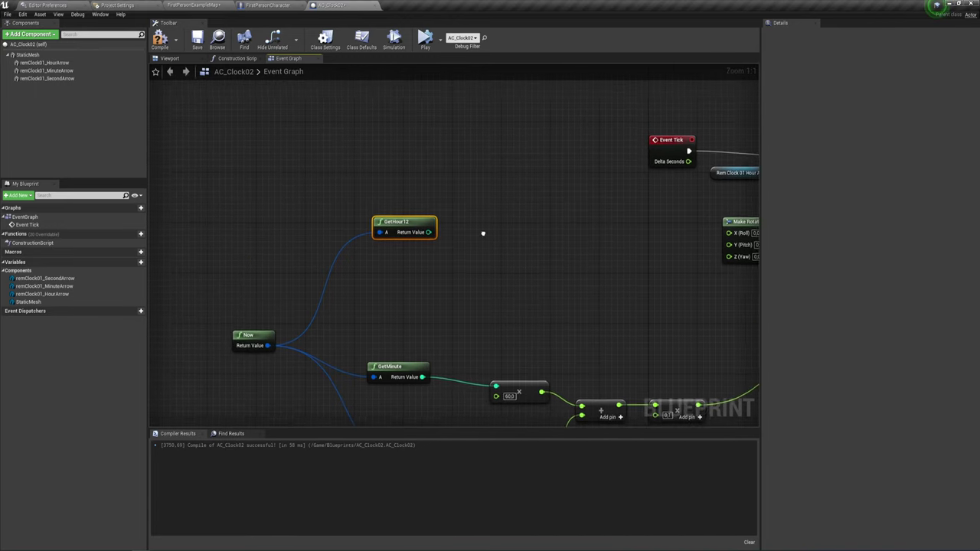
{"action": "mouse_move", "coordinate": [393, 203]}
{"action": "right_mouse_down"}
{"action": "mouse_move", "coordinate": [509, 180]}
{"action": "mouse_move", "coordinate": [451, 148]}
{"action": "right_mouse_up"}
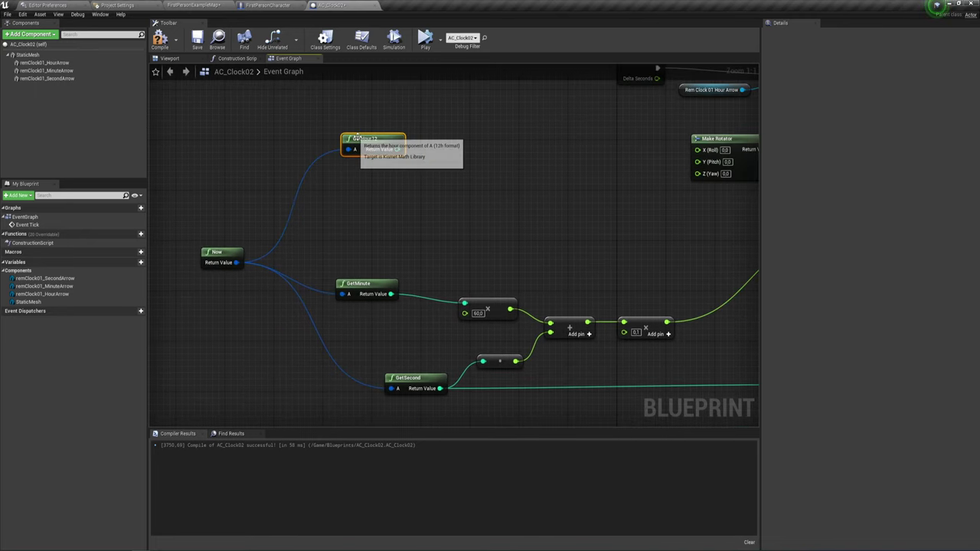
{"action": "left_click_drag", "start_coordinate": [376, 151], "coordinate": [320, 177]}
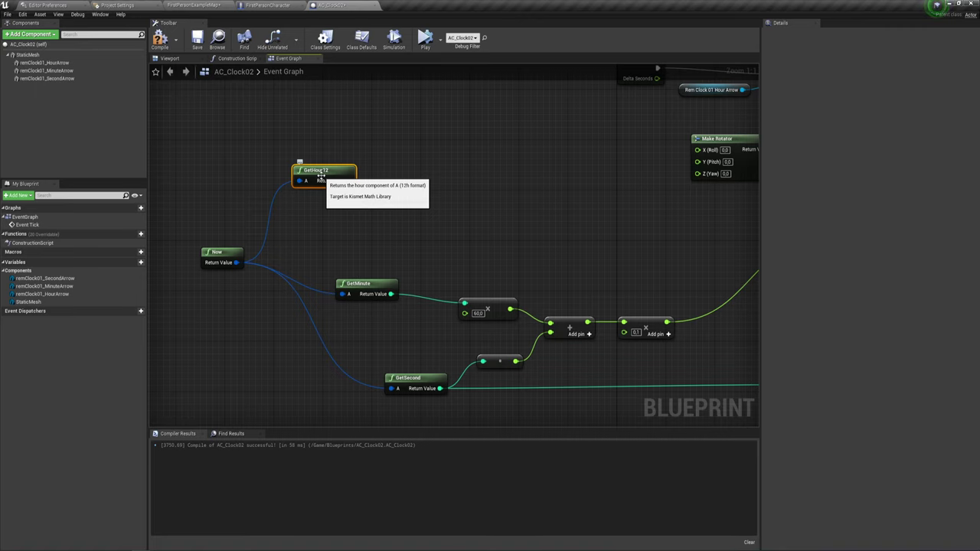
{"action": "left_click_drag", "start_coordinate": [348, 181], "coordinate": [376, 201]}
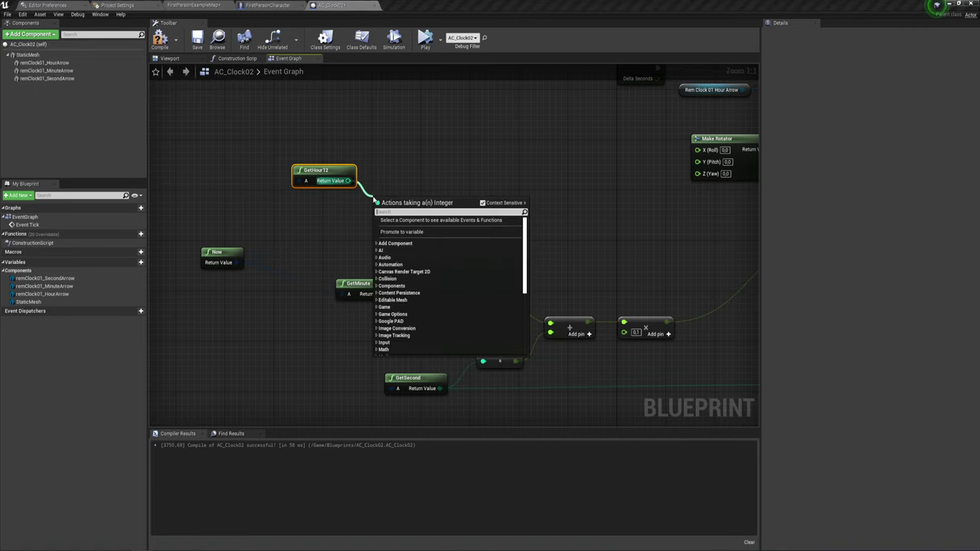
- Multiply the GetHour12 value by 60 with a new multiply node
{"action": "type", "text": "*"}
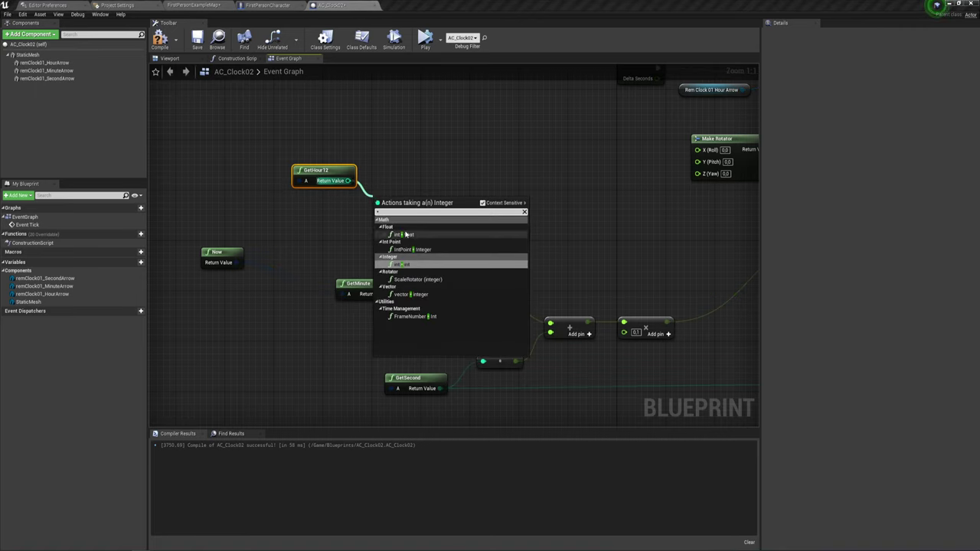
{"action": "left_click", "coordinate": [406, 235]}
{"action": "left_click", "coordinate": [392, 212]}
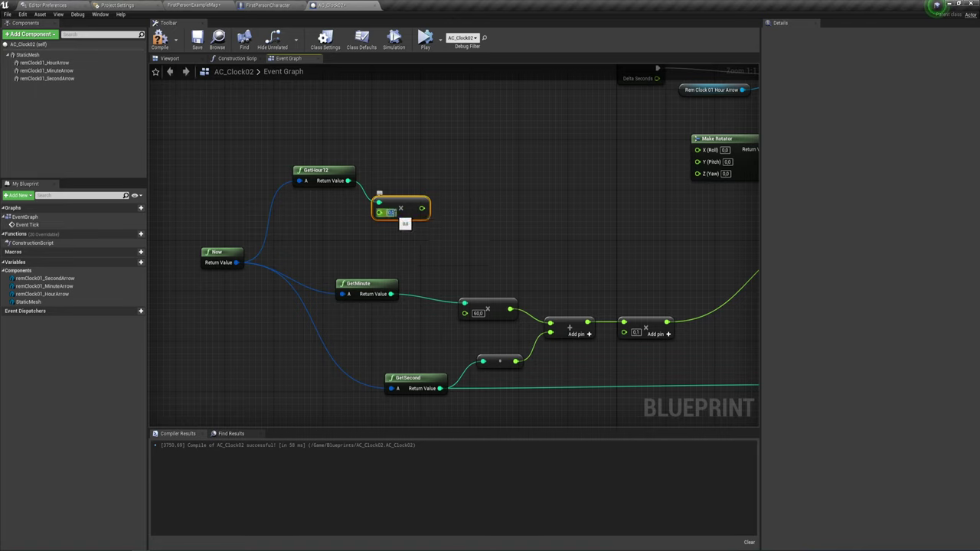
{"action": "type", "text": "30"}
{"action": "left_click_drag", "start_coordinate": [401, 202], "coordinate": [389, 183]}
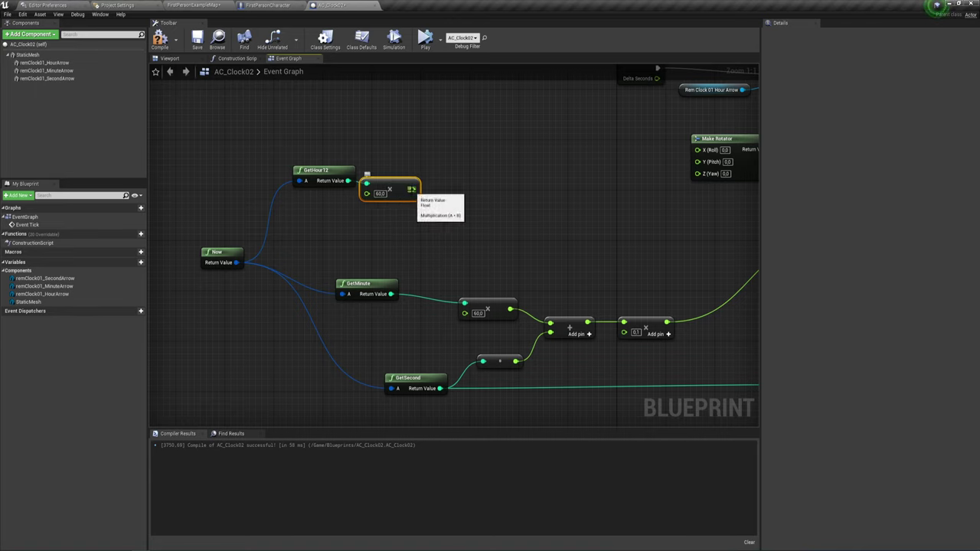
- Add GetMinute, through a float conversion, to the hours × 60 result with a float + float node
{"action": "left_click_drag", "start_coordinate": [412, 189], "coordinate": [461, 199]}
{"action": "type", "text": "*"}
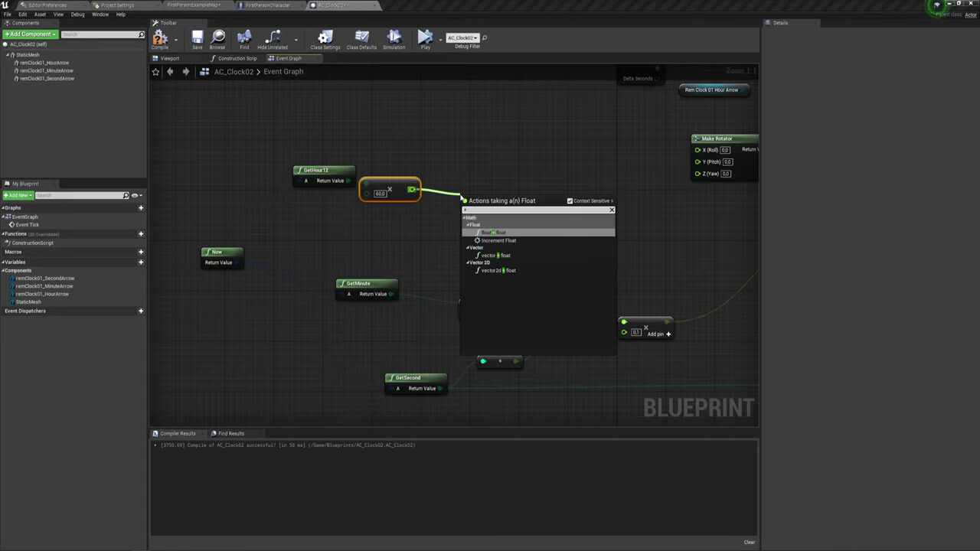
{"action": "left_click", "coordinate": [494, 232]}
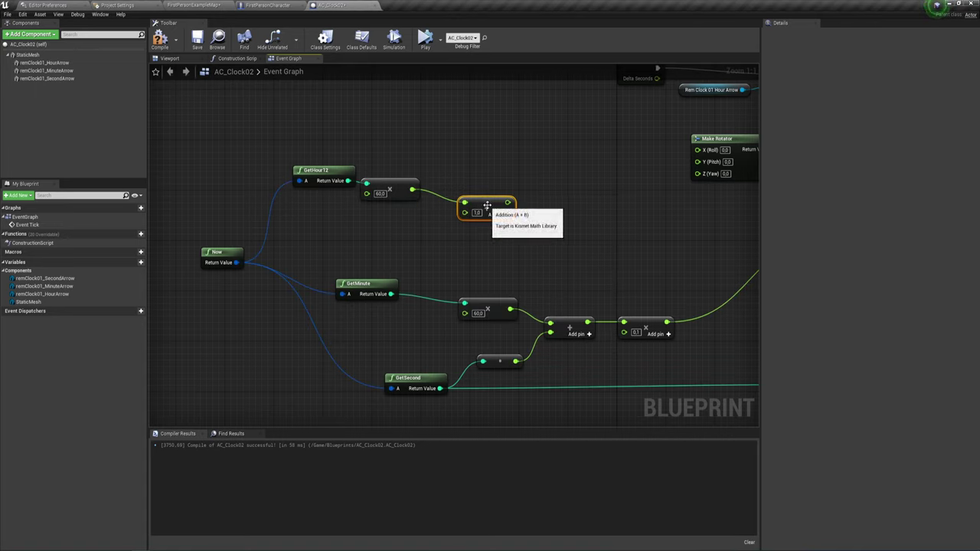
{"action": "left_click_drag", "start_coordinate": [390, 294], "coordinate": [441, 210]}
{"action": "right_click_drag", "start_coordinate": [475, 230], "coordinate": [435, 262]}
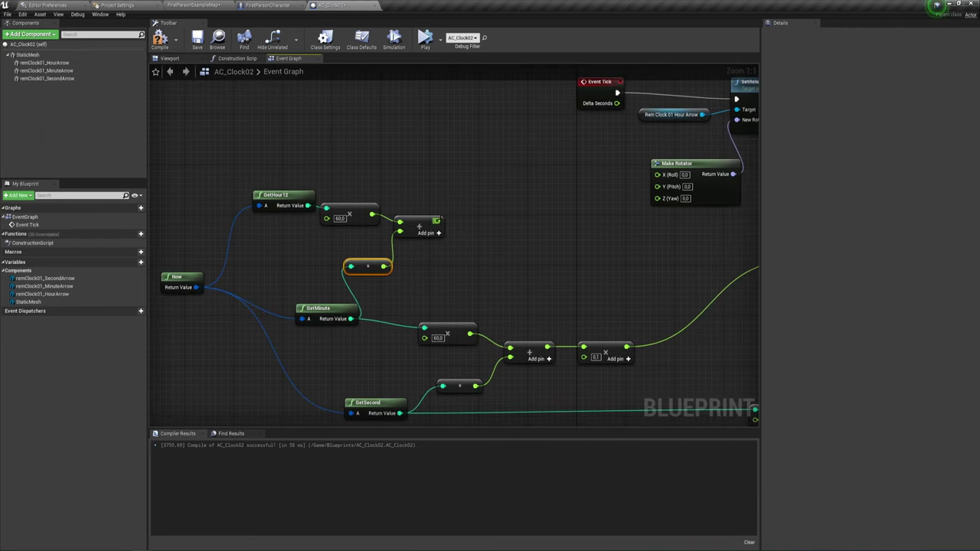
- Replace a misplaced multiply node with a float × float after the hour Add node, B set to 60
{"action": "left_click_drag", "start_coordinate": [437, 222], "coordinate": [482, 234]}
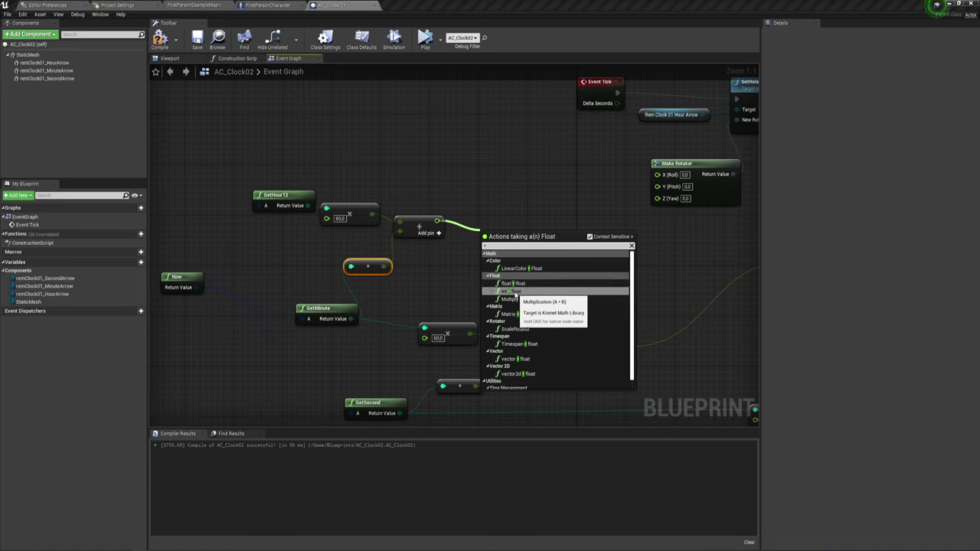
{"action": "left_click", "coordinate": [517, 293]}
{"action": "right_click_drag", "start_coordinate": [510, 284], "coordinate": [470, 260]}
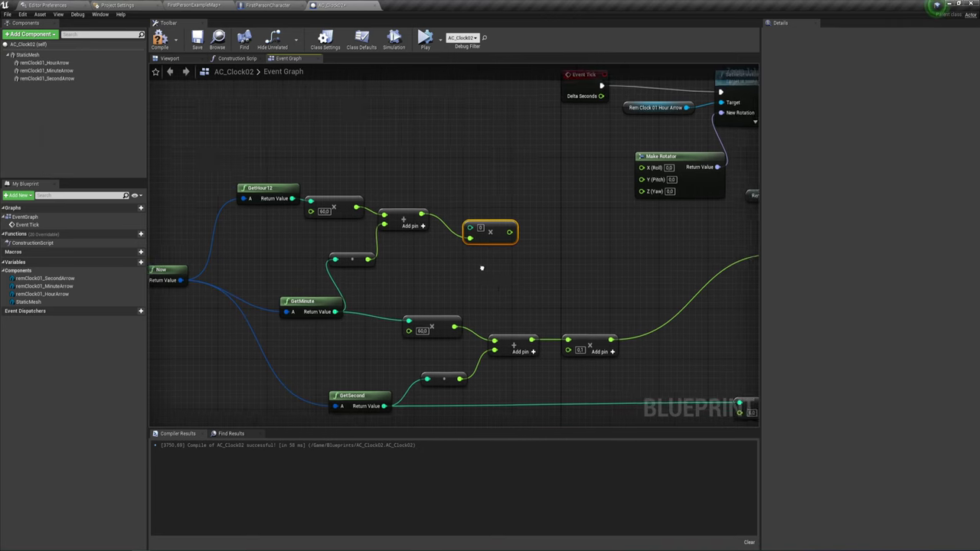
{"action": "key", "text": "Delete"}
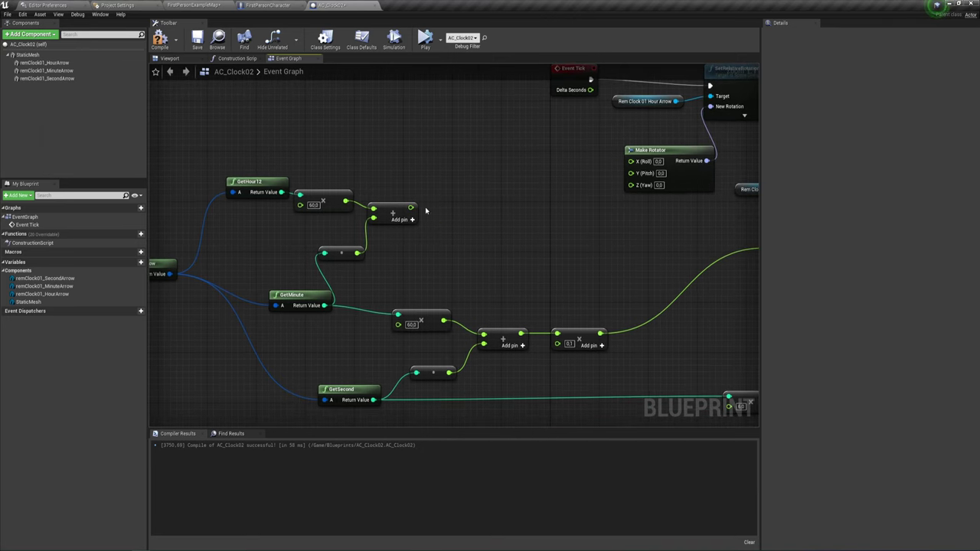
{"action": "left_click_drag", "start_coordinate": [411, 207], "coordinate": [456, 221]}
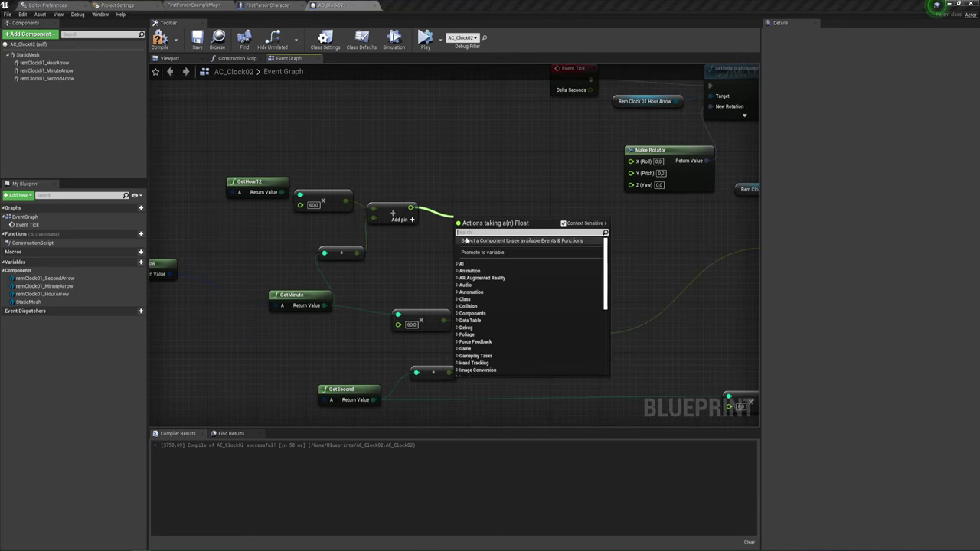
{"action": "type", "text": "*"}
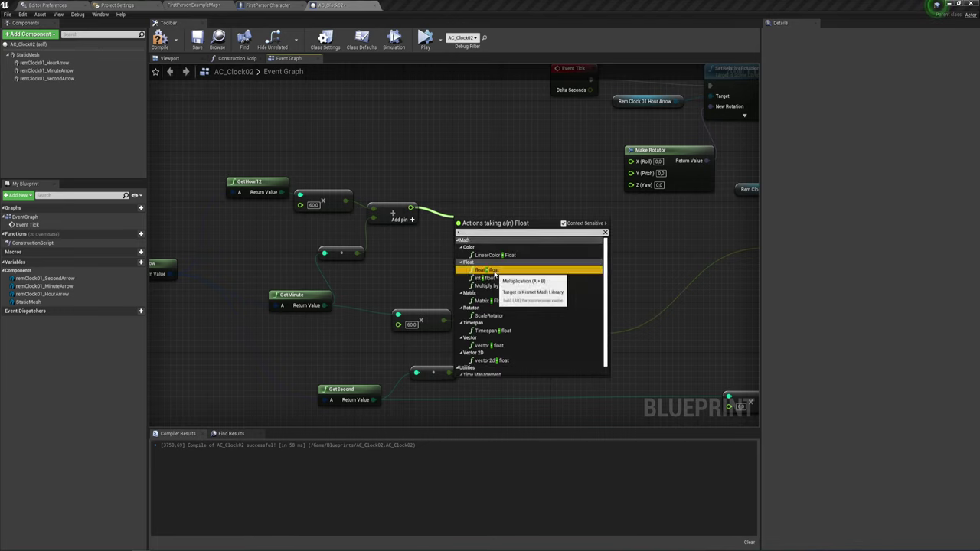
{"action": "left_click", "coordinate": [493, 278]}
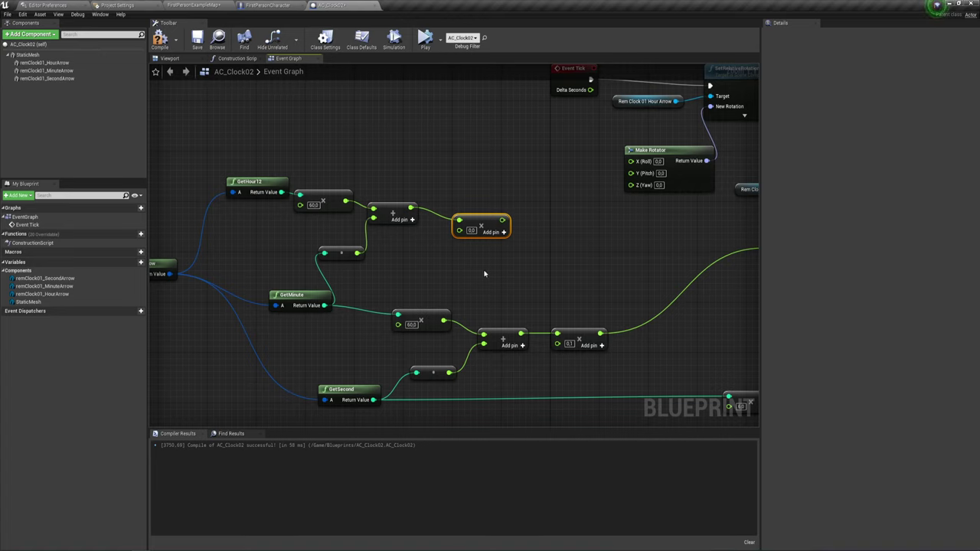
{"action": "left_click", "coordinate": [471, 230]}
{"action": "type", "text": "60"}
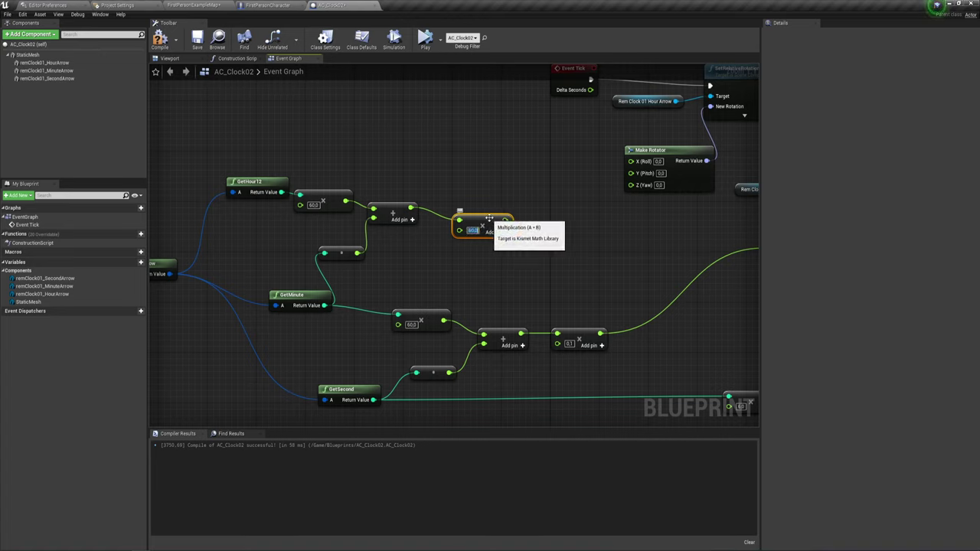
{"action": "mouse_move", "coordinate": [505, 215]}
{"action": "left_mouse_down"}
{"action": "mouse_move", "coordinate": [481, 215]}
{"action": "mouse_move", "coordinate": [497, 231]}
{"action": "left_mouse_up"}
- Add a float node after the 60.0 multiply and feed GetSecond into it through a float conversion
{"action": "type", "text": "*"}
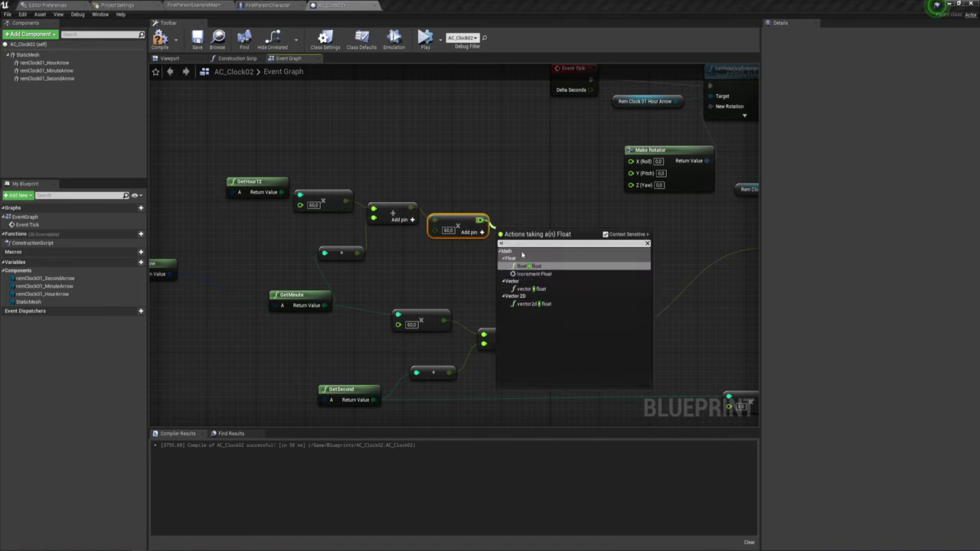
{"action": "left_click", "coordinate": [534, 267]}
{"action": "mouse_move", "coordinate": [500, 245]}
{"action": "left_mouse_down"}
{"action": "mouse_move", "coordinate": [420, 372]}
{"action": "mouse_move", "coordinate": [373, 400]}
{"action": "left_mouse_up"}
{"action": "mouse_move", "coordinate": [433, 368]}
{"action": "left_mouse_down"}
{"action": "mouse_move", "coordinate": [430, 327]}
{"action": "mouse_move", "coordinate": [451, 275]}
{"action": "mouse_move", "coordinate": [482, 269]}
{"action": "left_mouse_up"}
- Move the four minute calculation nodes right and GetMinute left, then pan toward the rotator nodes
{"action": "left_click", "coordinate": [432, 373]}
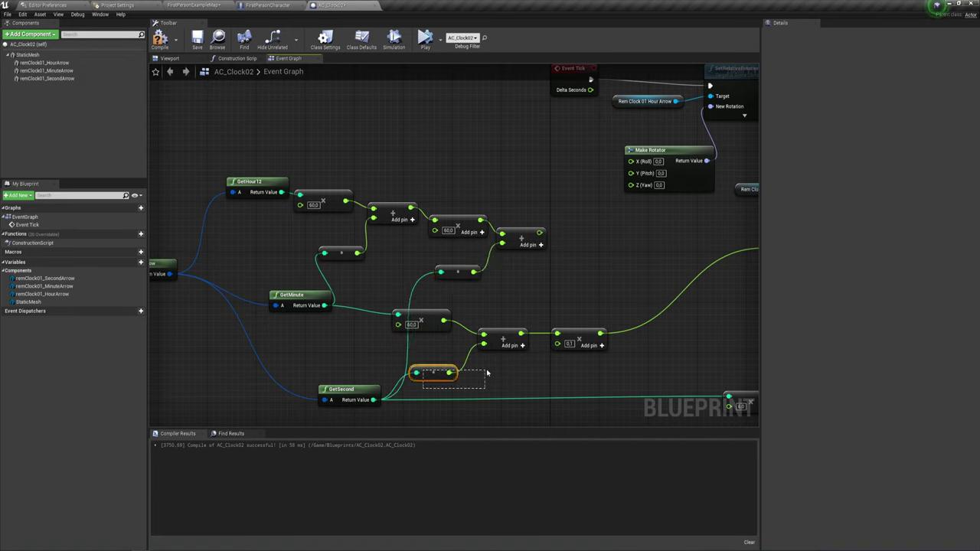
{"action": "left_click_drag", "start_coordinate": [428, 385], "coordinate": [496, 317]}
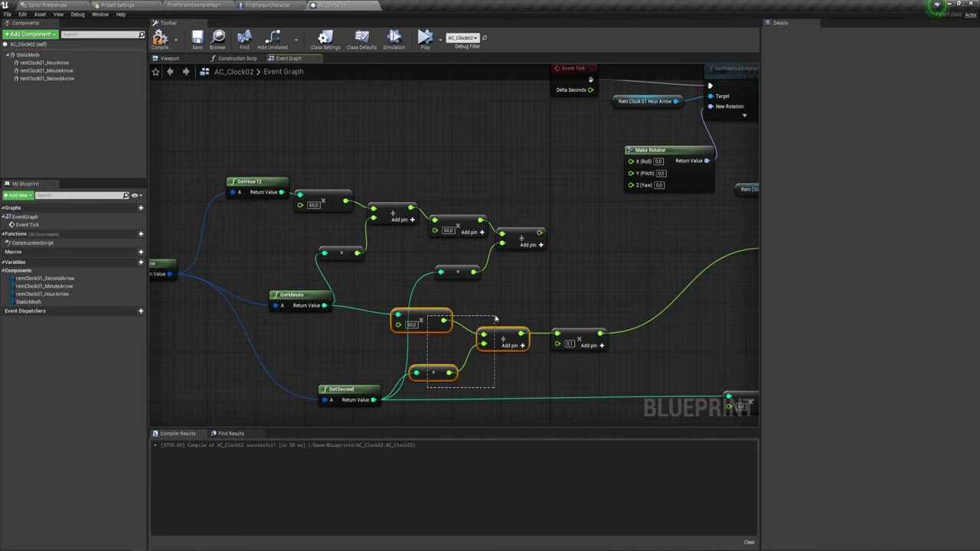
{"action": "mouse_move", "coordinate": [430, 305]}
{"action": "left_mouse_down"}
{"action": "mouse_move", "coordinate": [482, 386]}
{"action": "mouse_move", "coordinate": [573, 376]}
{"action": "left_mouse_up"}
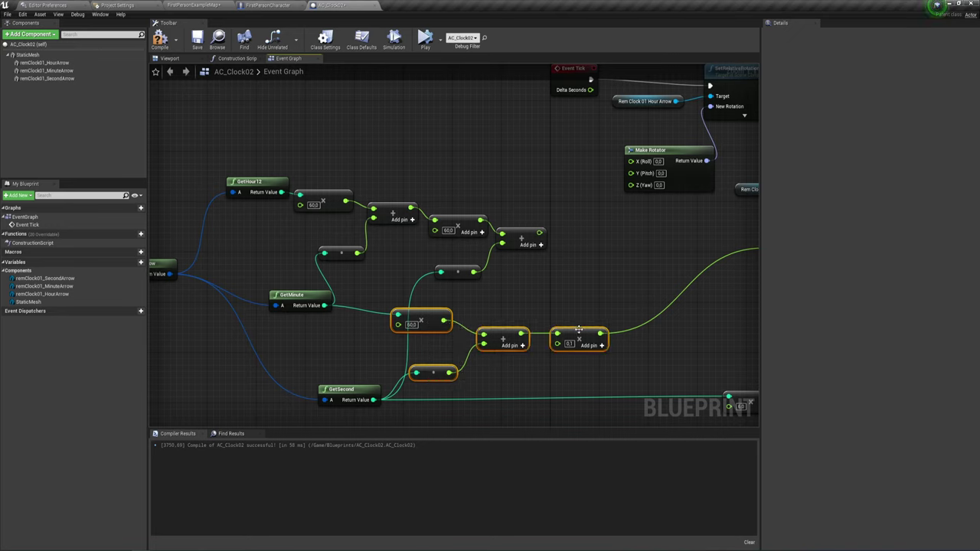
{"action": "left_click_drag", "start_coordinate": [578, 329], "coordinate": [610, 329]}
{"action": "right_click_drag", "start_coordinate": [497, 288], "coordinate": [542, 294]}
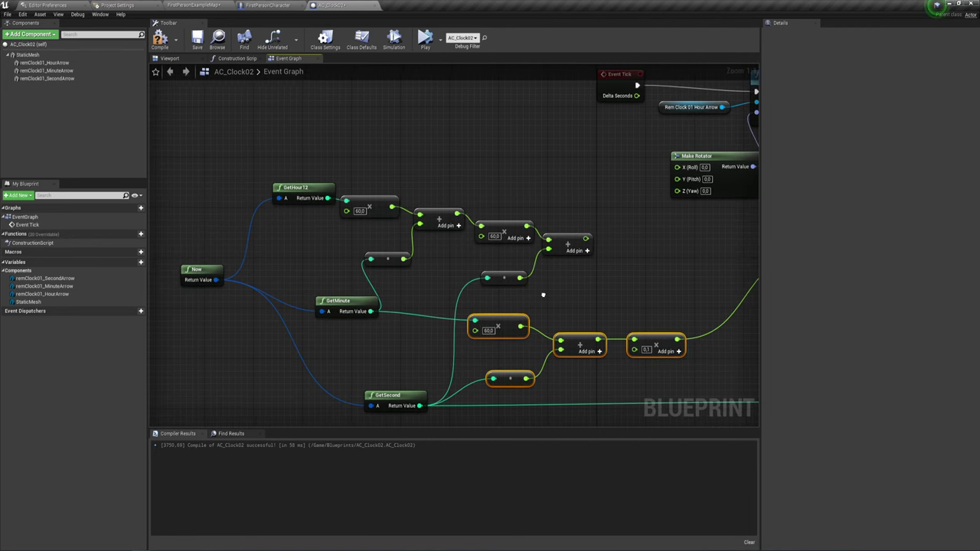
{"action": "left_click_drag", "start_coordinate": [334, 302], "coordinate": [308, 297]}
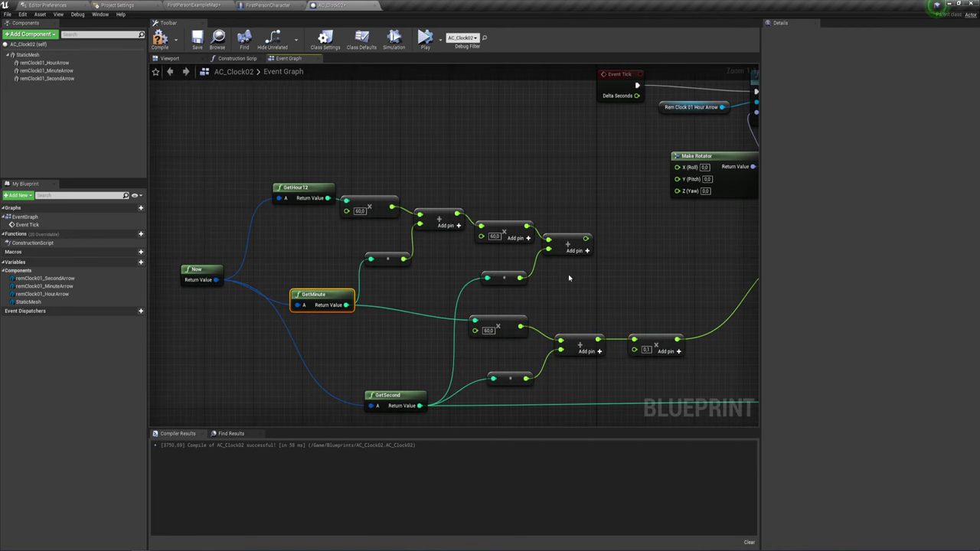
{"action": "right_click_drag", "start_coordinate": [568, 278], "coordinate": [475, 268]}
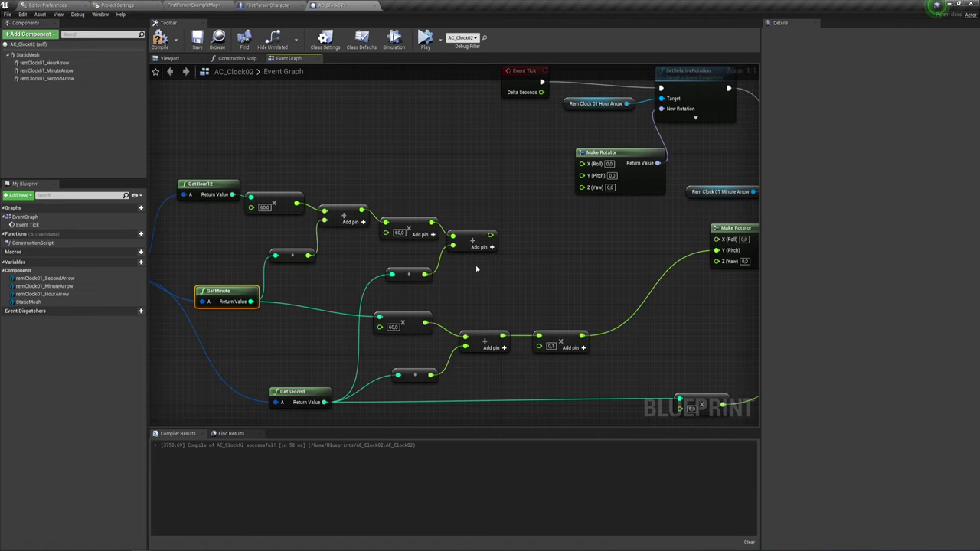
{"action": "right_click_drag", "start_coordinate": [476, 268], "coordinate": [442, 264]}
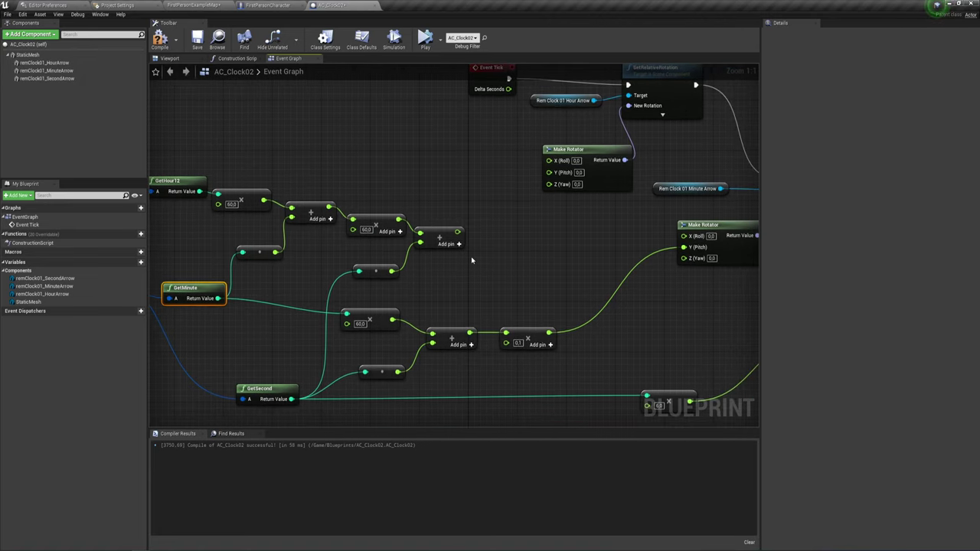
{"action": "mouse_move", "coordinate": [457, 231]}
{"action": "left_mouse_down"}
{"action": "mouse_move", "coordinate": [485, 228]}
{"action": "mouse_move", "coordinate": [478, 224]}
{"action": "left_mouse_up"}
- Multiply the hour total by 0.008833 with a float × float node wired to the hour Make Rotator's Y (Pitch)
{"action": "left_click", "coordinate": [439, 237]}
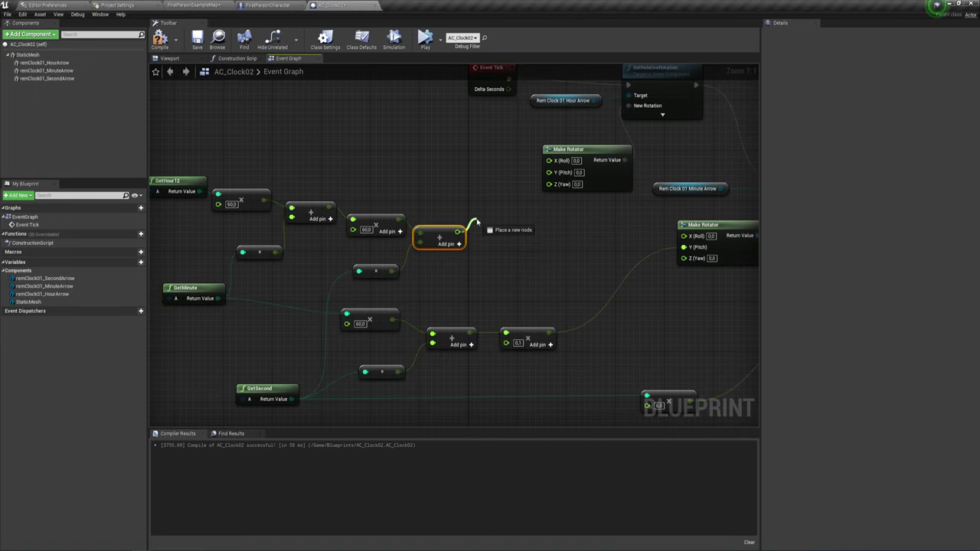
{"action": "type", "text": "*"}
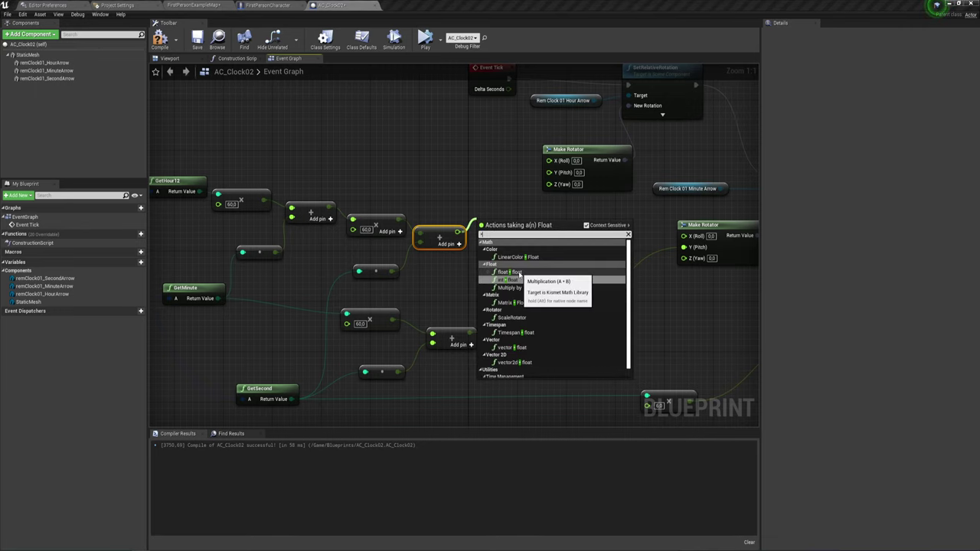
{"action": "left_click", "coordinate": [518, 273]}
{"action": "right_click_drag", "start_coordinate": [518, 273], "coordinate": [456, 296]}
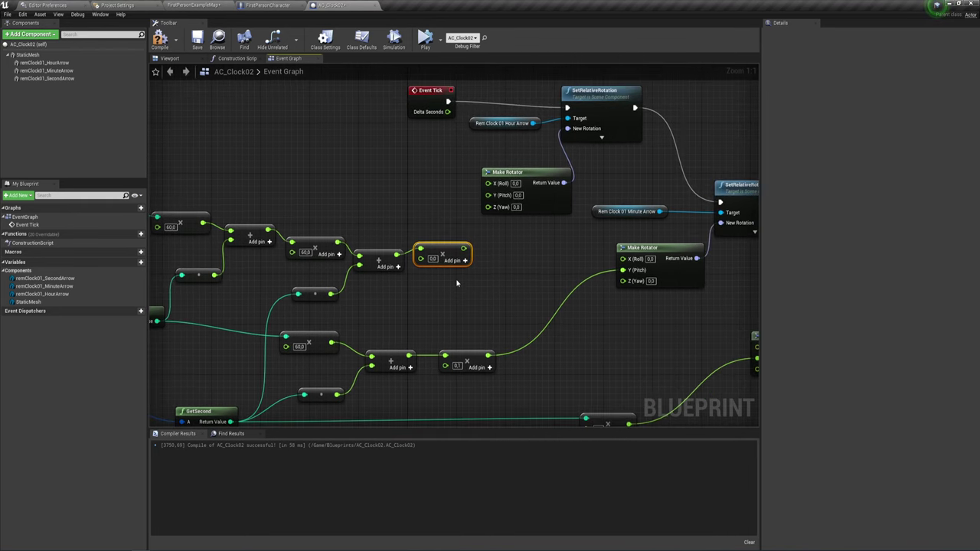
{"action": "left_click_drag", "start_coordinate": [465, 248], "coordinate": [487, 195]}
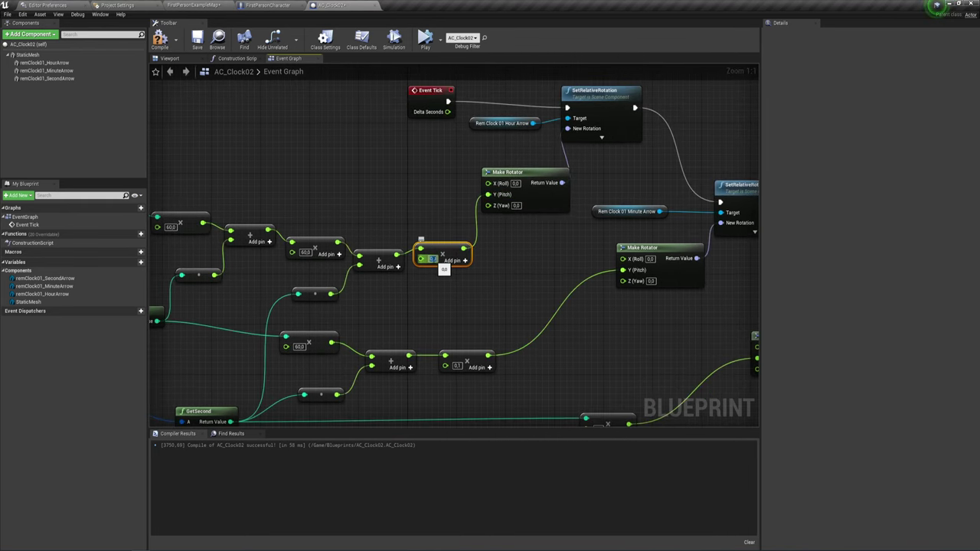
{"action": "type", "text": "6"}
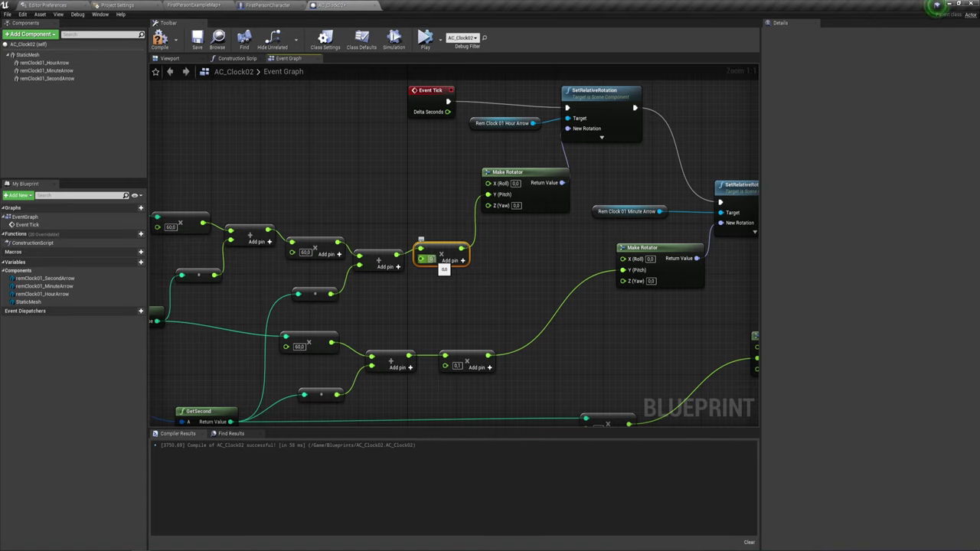
{"action": "type", "text": "0"}
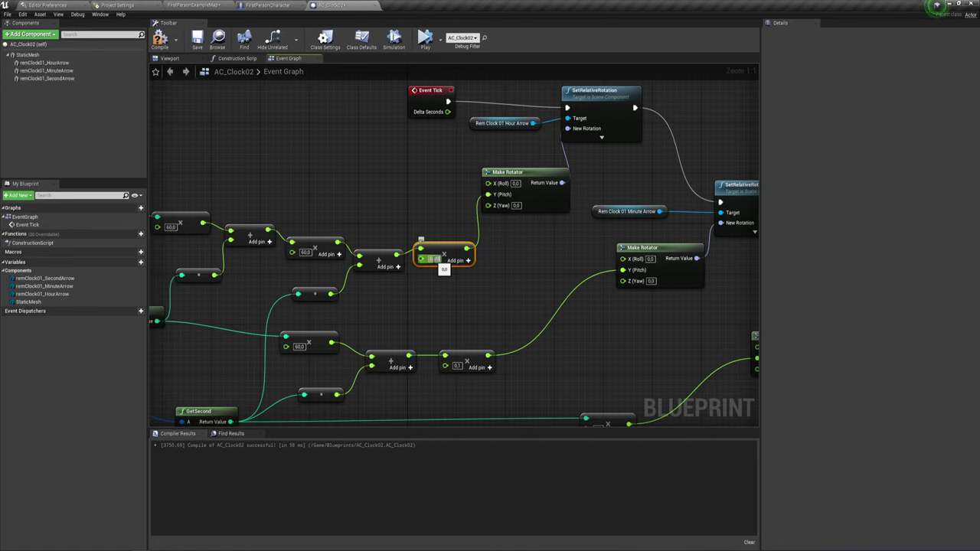
{"action": "type", "text": "8"}
{"action": "left_click", "coordinate": [444, 261]}
{"action": "type", "text": "008"}
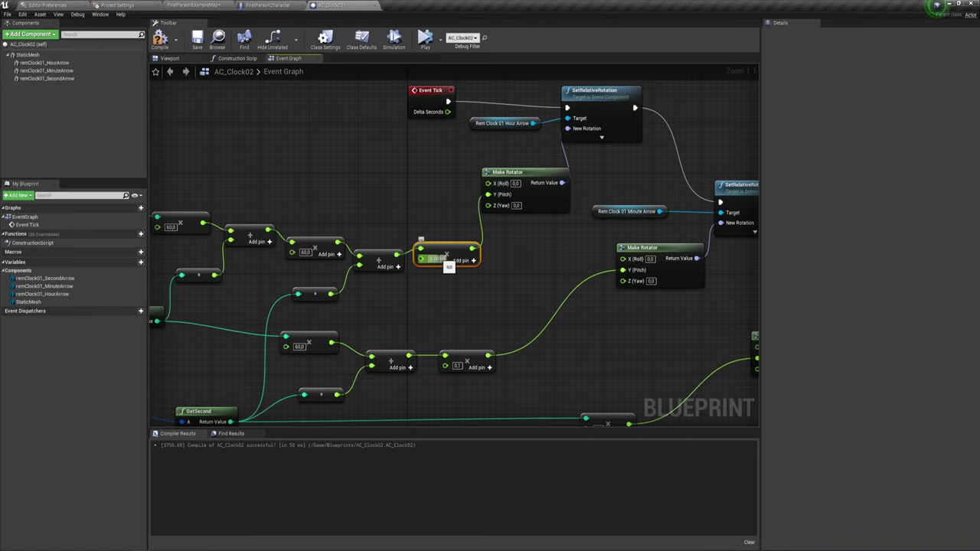
{"action": "type", "text": "333"}
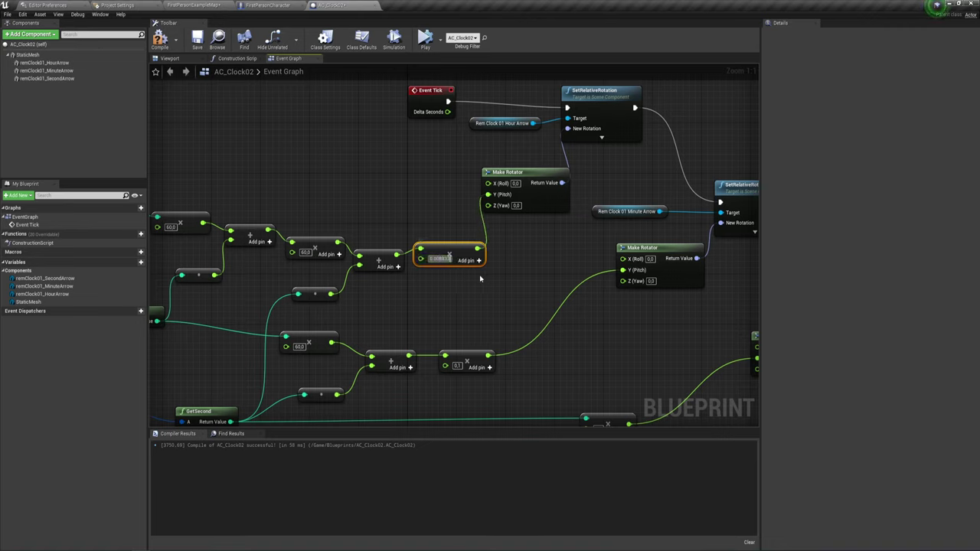
{"action": "key", "text": "Return"}
- Move the 0.008833 and 0.1 multiply nodes next to the hour and minute Make Rotator nodes
{"action": "left_click_drag", "start_coordinate": [466, 245], "coordinate": [433, 201]}
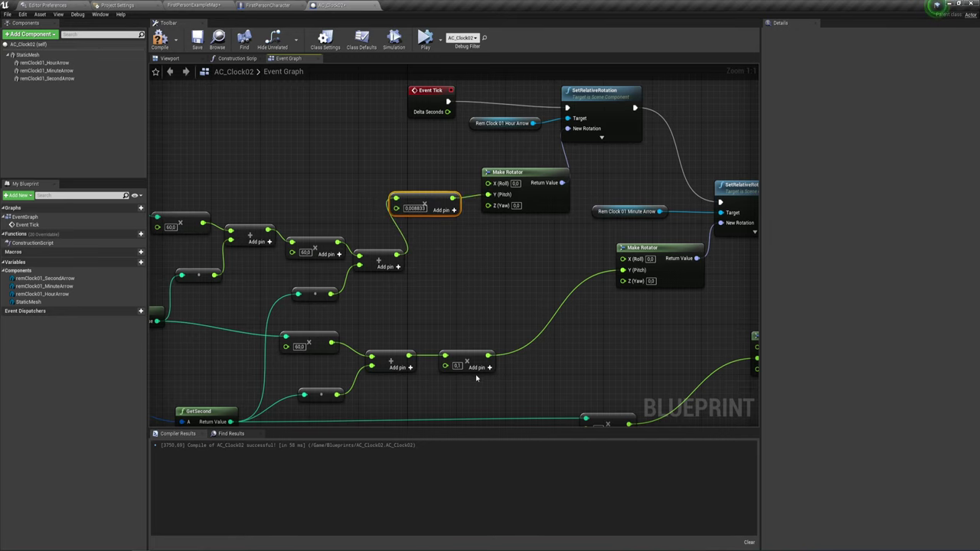
{"action": "left_click_drag", "start_coordinate": [486, 366], "coordinate": [572, 285]}
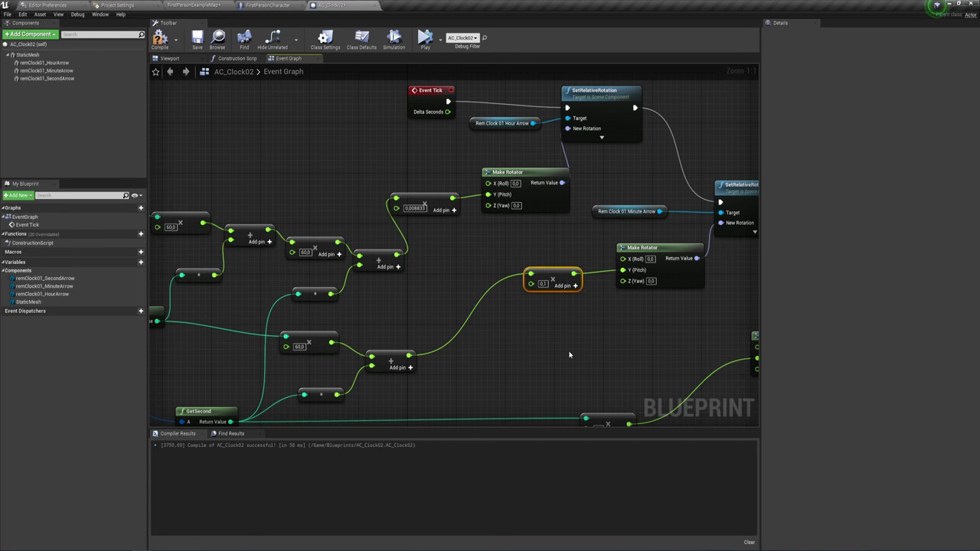
{"action": "mouse_move", "coordinate": [572, 285]}
{"action": "right_mouse_down"}
{"action": "mouse_move", "coordinate": [544, 290]}
{"action": "mouse_move", "coordinate": [526, 324]}
{"action": "mouse_move", "coordinate": [564, 332]}
{"action": "mouse_move", "coordinate": [613, 317]}
{"action": "right_mouse_up"}
{"action": "left_click_drag", "start_coordinate": [457, 260], "coordinate": [458, 170]}
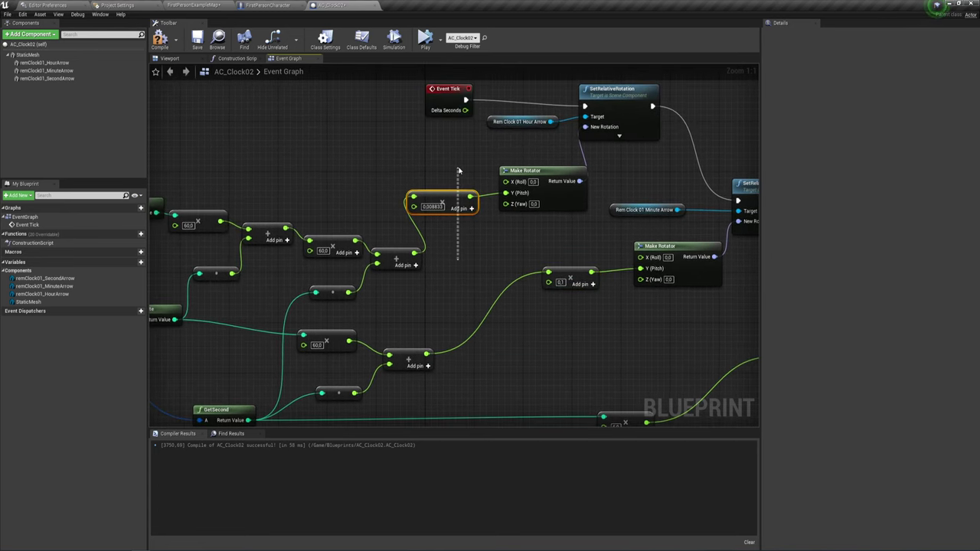
{"action": "left_click_drag", "start_coordinate": [470, 246], "coordinate": [613, 322]}
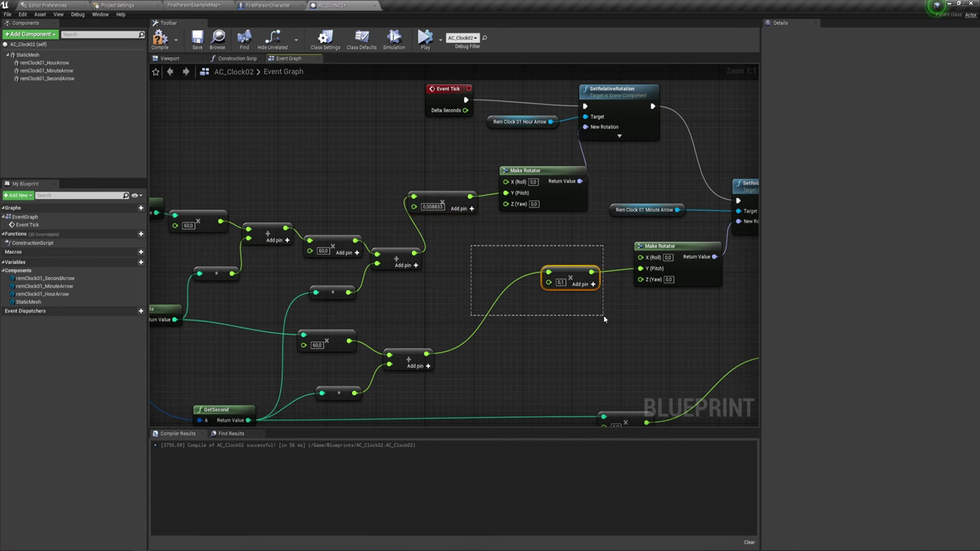
{"action": "right_click_drag", "start_coordinate": [634, 332], "coordinate": [501, 323]}
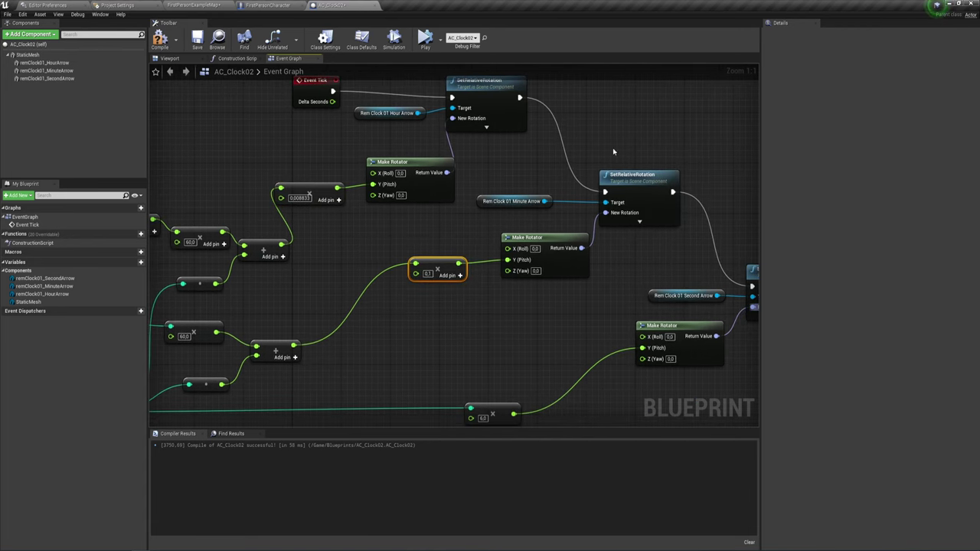
{"action": "right_click_drag", "start_coordinate": [534, 190], "coordinate": [563, 232]}
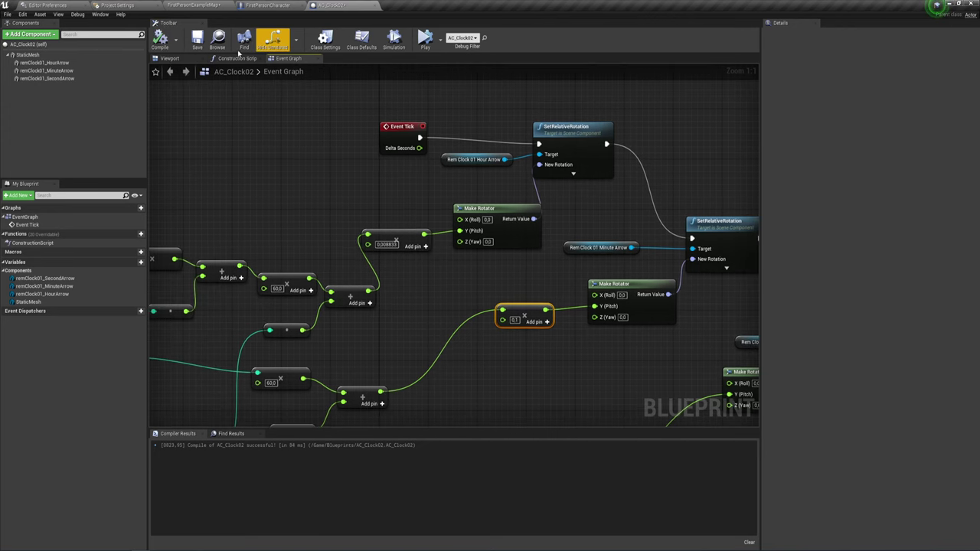
- Check the clock mesh in the Viewport tab, then review the Get hour, minute and second nodes in the Event Graph
{"action": "left_click", "coordinate": [176, 61]}
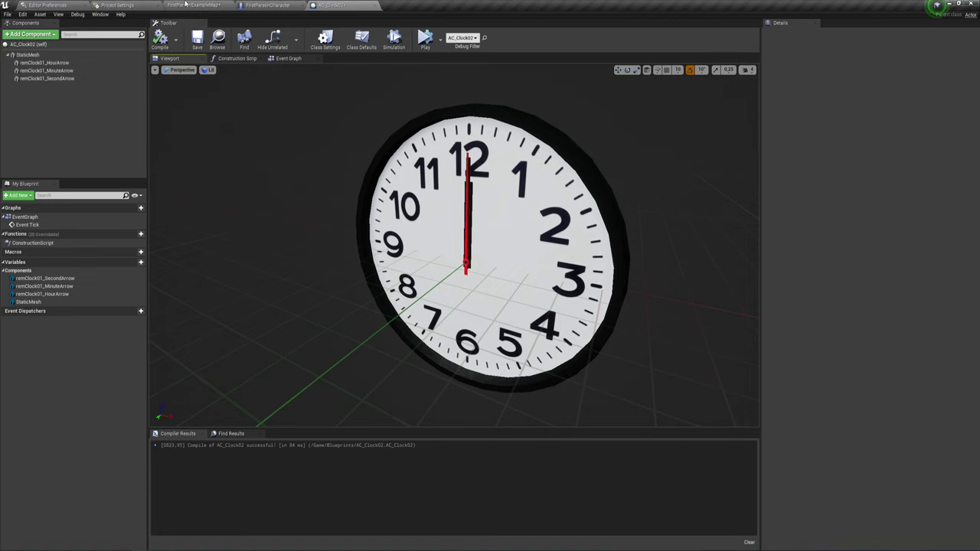
{"action": "left_click", "coordinate": [306, 61]}
{"action": "right_click_drag", "start_coordinate": [512, 176], "coordinate": [486, 167]}
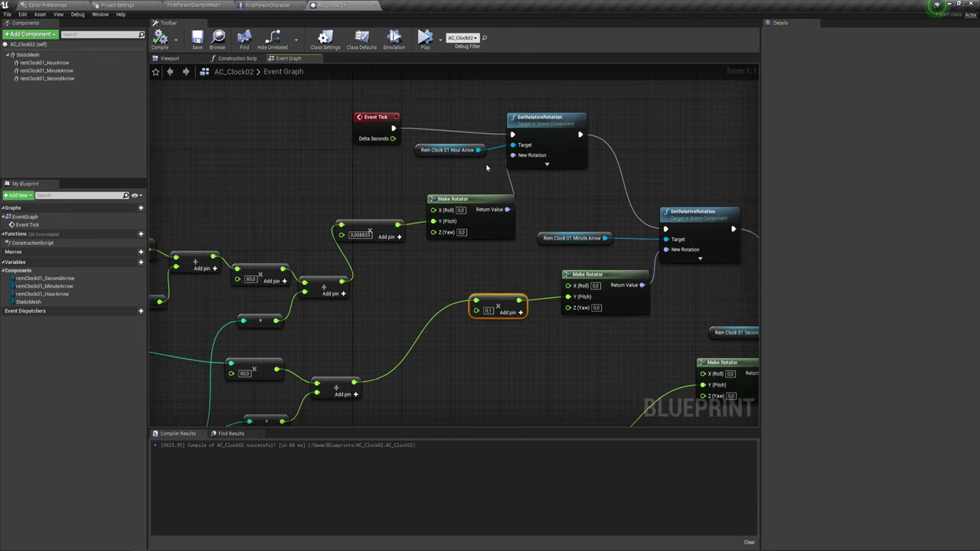
{"action": "right_click_drag", "start_coordinate": [395, 193], "coordinate": [291, 123]}
{"action": "scroll", "coordinate": [290, 123], "scroll_direction": "down", "scroll_amount": 2}
{"action": "mouse_move", "coordinate": [432, 200]}
{"action": "right_mouse_down"}
{"action": "mouse_move", "coordinate": [600, 252]}
{"action": "mouse_move", "coordinate": [366, 204]}
{"action": "mouse_move", "coordinate": [525, 248]}
{"action": "right_mouse_up"}
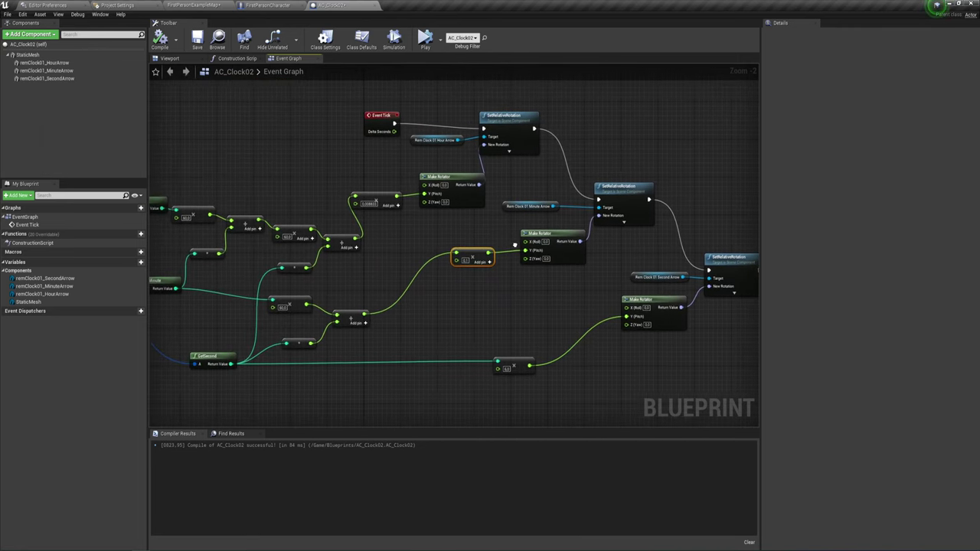
- Switch to the level map and play it in the selected viewport to test the clock
{"action": "right_click_drag", "start_coordinate": [459, 322], "coordinate": [580, 319]}
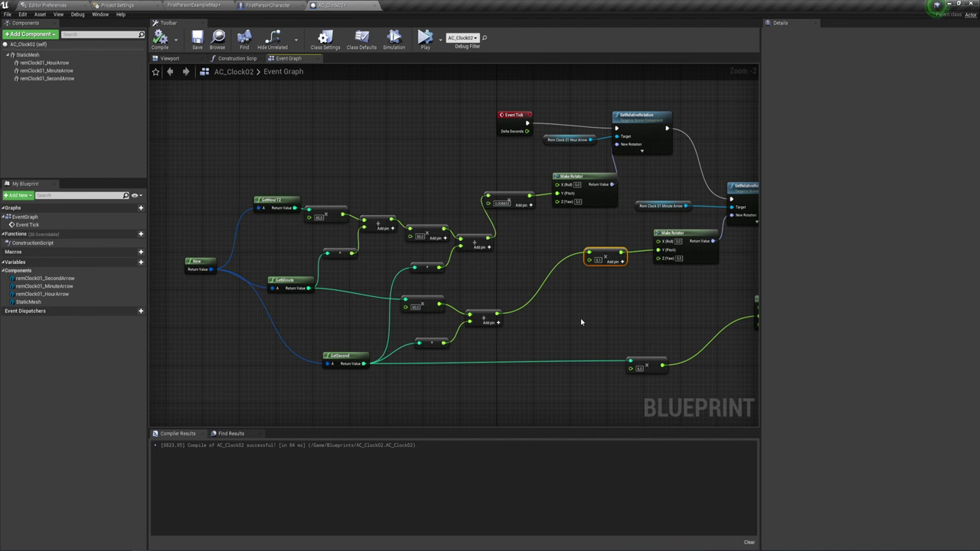
{"action": "left_click", "coordinate": [198, 6]}
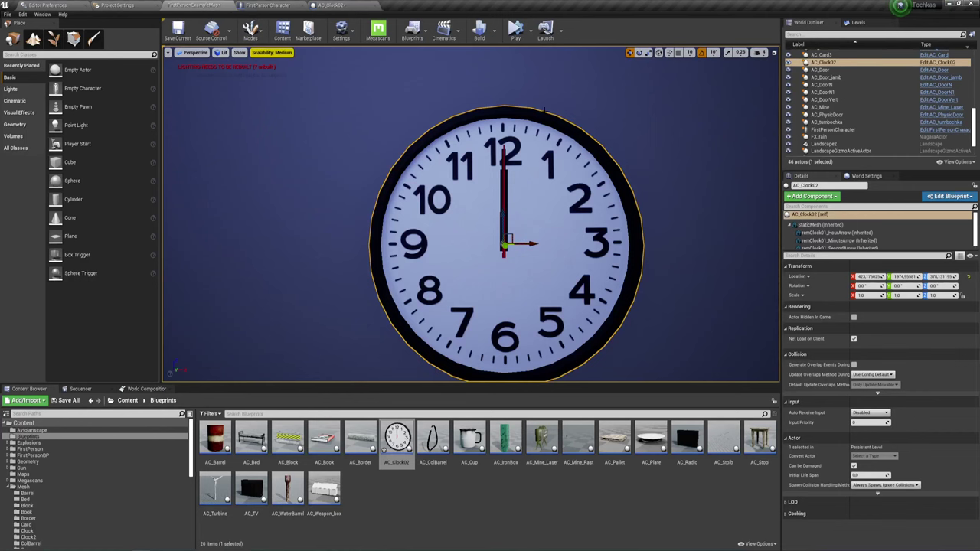
{"action": "left_click", "coordinate": [523, 31]}
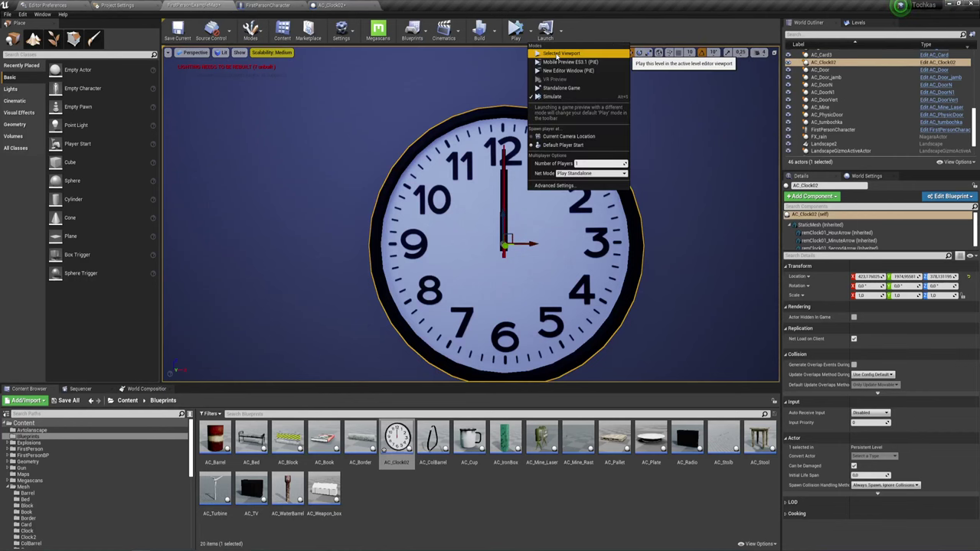
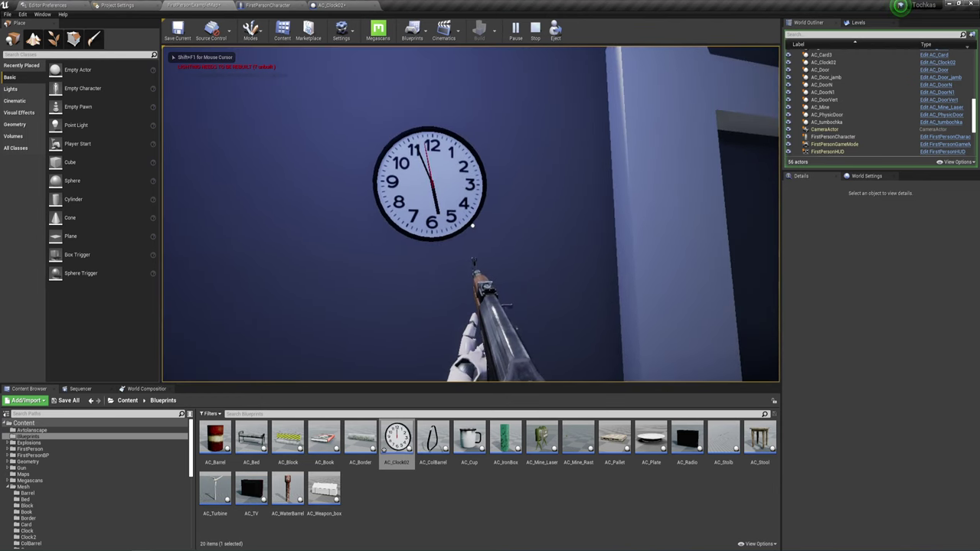
- Compare the in-game clock against the 18:04 system clock, then stop the play session
{"action": "key", "text": "super"}
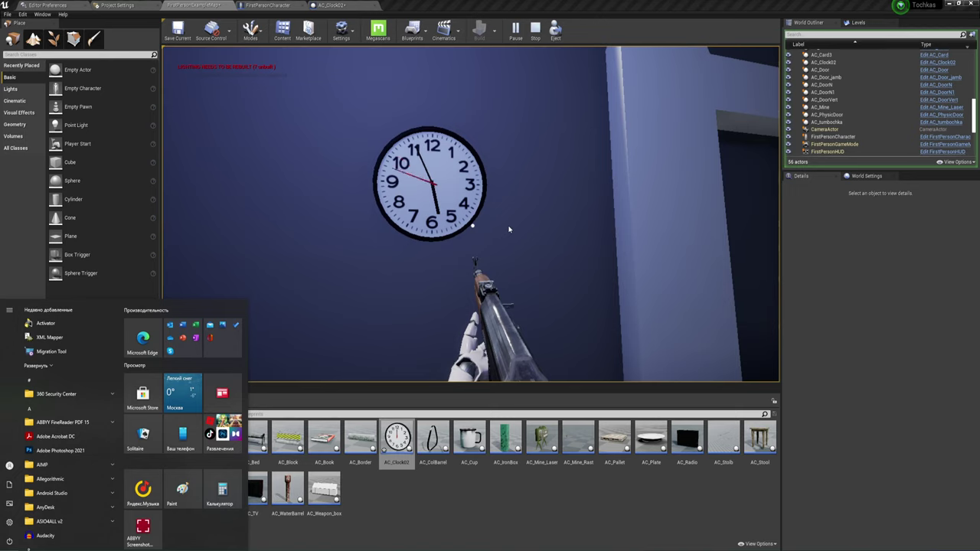
{"action": "key", "text": "super+alt+d"}
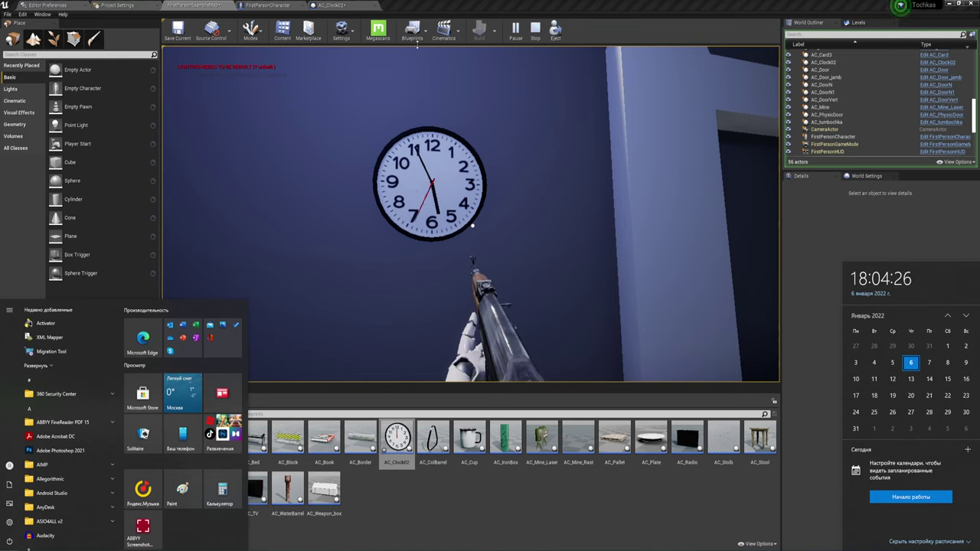
{"action": "left_click", "coordinate": [860, 240]}
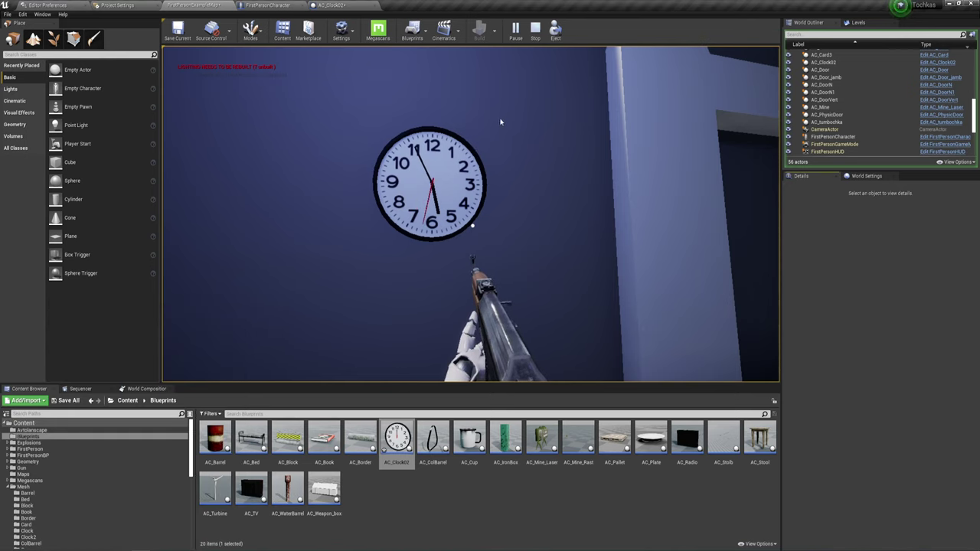
{"action": "left_click", "coordinate": [536, 31]}
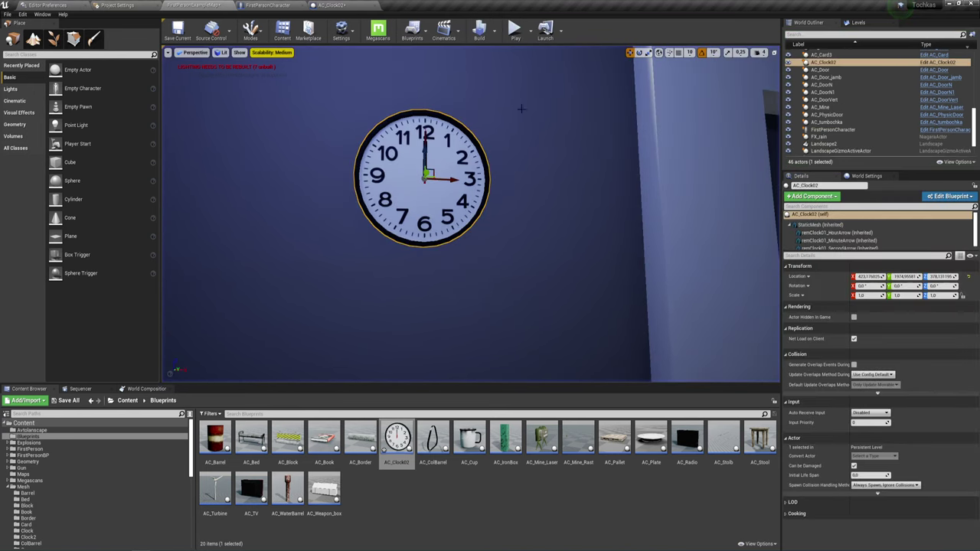
- Switch to the AC_Clock02 Blueprint and pan the Event Graph to the Event Tick and hand-rotation nodes
{"action": "left_click", "coordinate": [380, 5]}
{"action": "scroll", "coordinate": [465, 204], "scroll_direction": "up", "scroll_amount": 2}
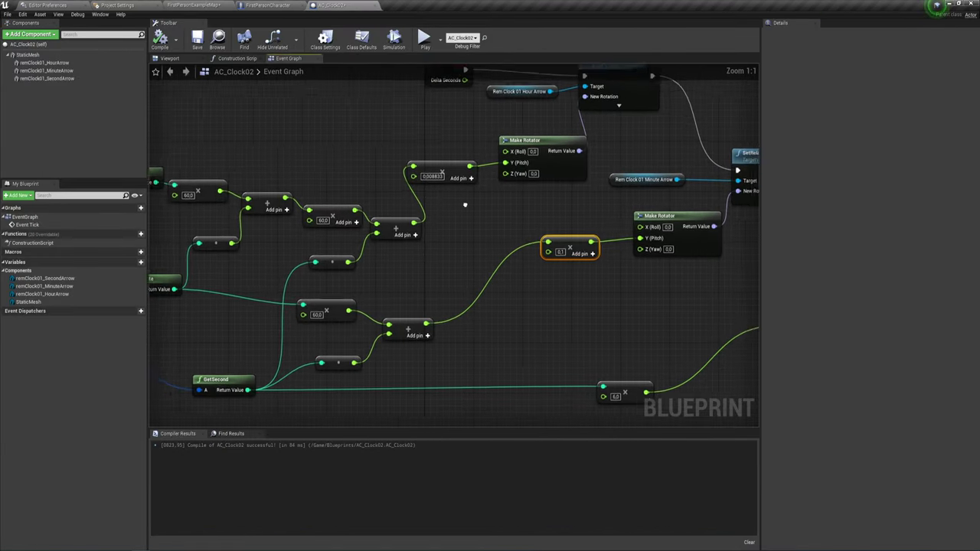
{"action": "mouse_move", "coordinate": [464, 204]}
{"action": "right_mouse_down"}
{"action": "mouse_move", "coordinate": [388, 244]}
{"action": "mouse_move", "coordinate": [425, 282]}
{"action": "right_mouse_up"}
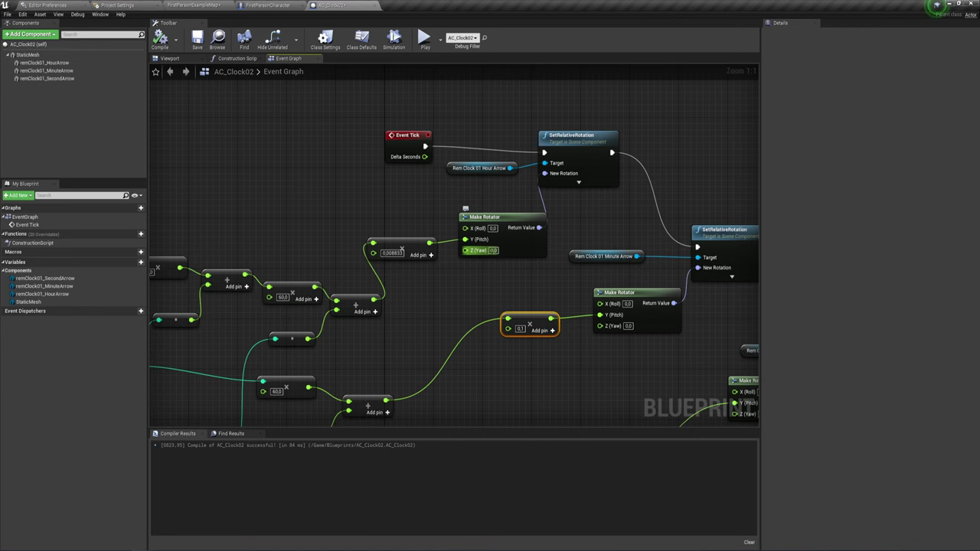
{"action": "right_click_drag", "start_coordinate": [514, 274], "coordinate": [493, 243]}
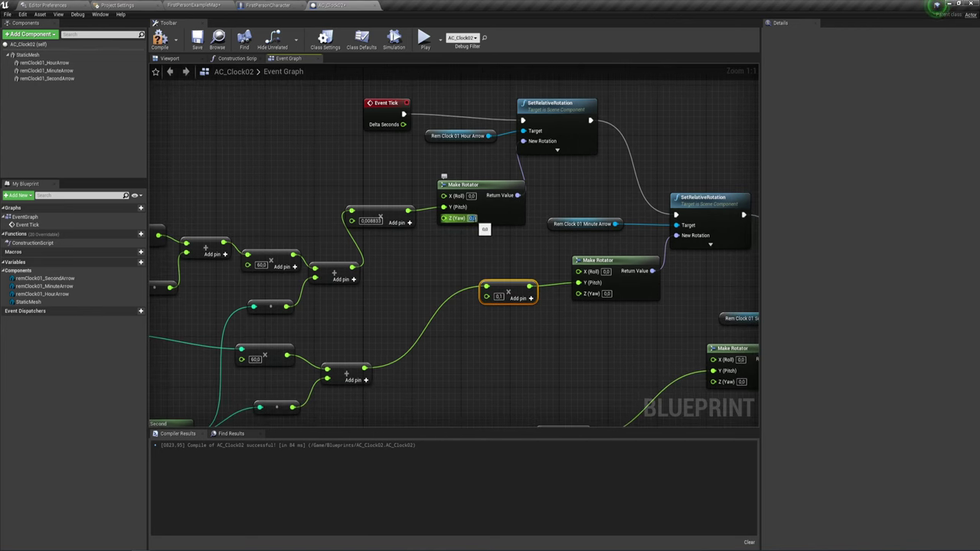
- Inspect the clock's StaticMesh and minute hand components in the Viewport, then go back to the Event Graph
{"action": "left_click", "coordinate": [186, 59]}
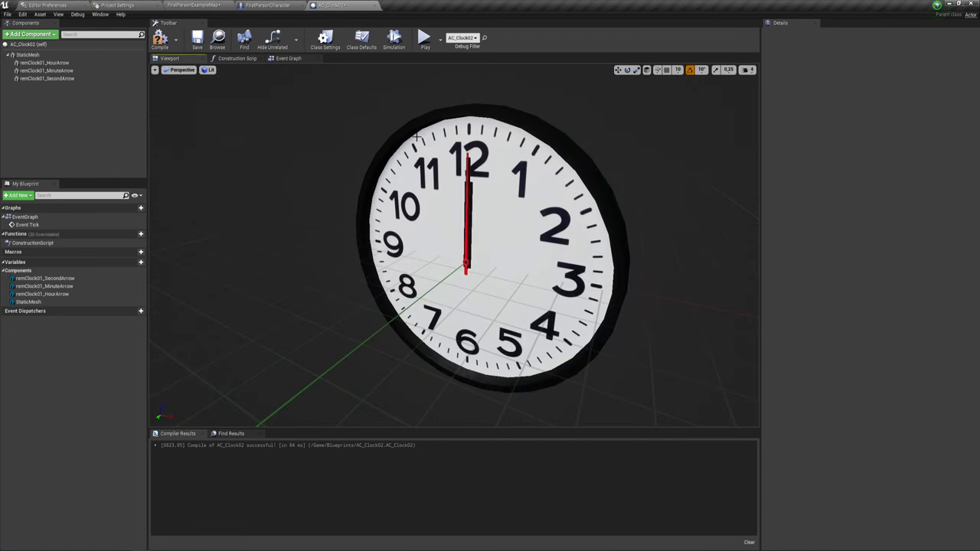
{"action": "left_click", "coordinate": [473, 237]}
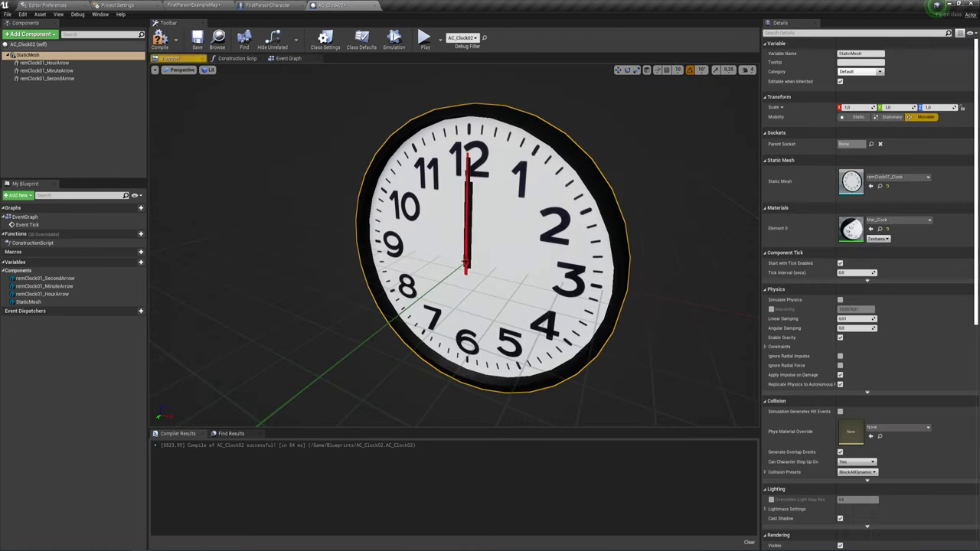
{"action": "left_click", "coordinate": [66, 71]}
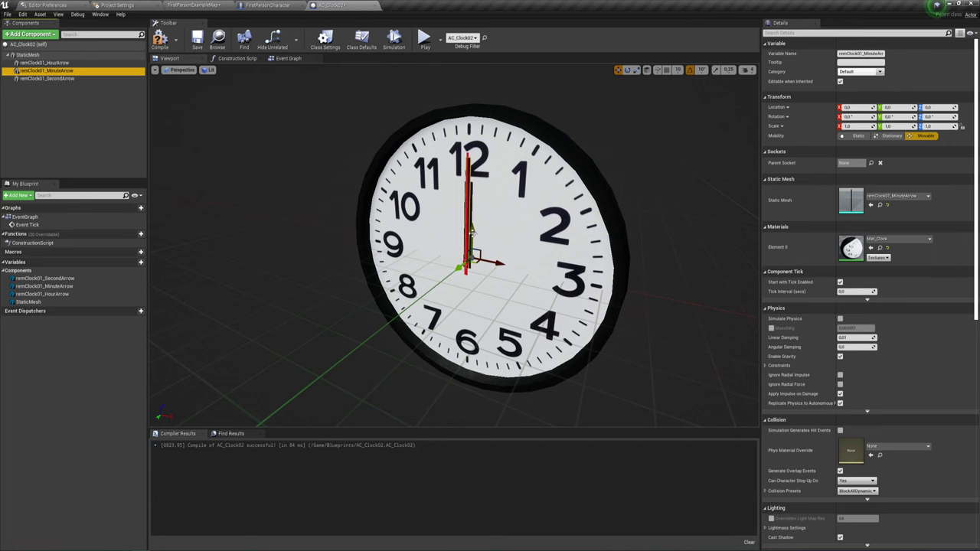
{"action": "left_click", "coordinate": [287, 59]}
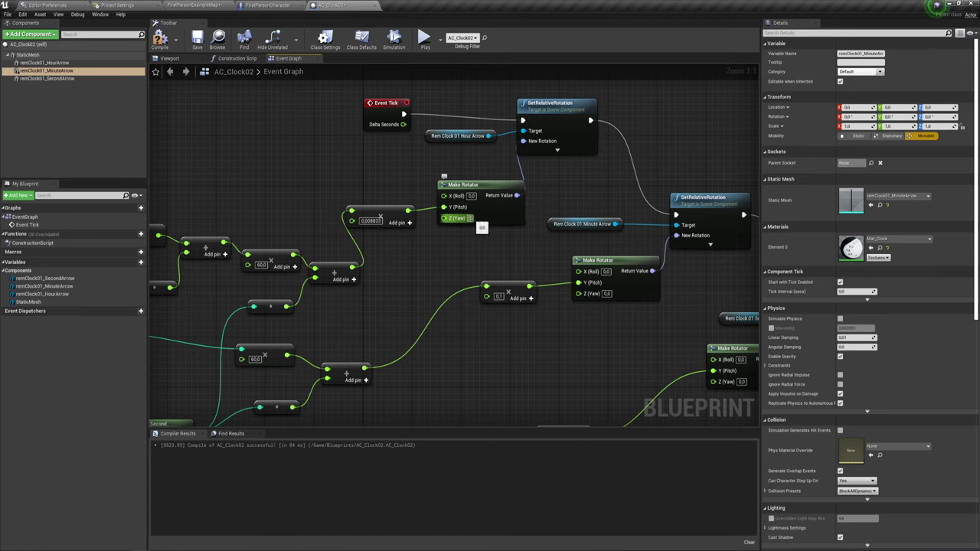
- Set Z (Yaw) to 180 on the hour, minute and second hand Make Rotator nodes
{"action": "key", "text": "Return"}
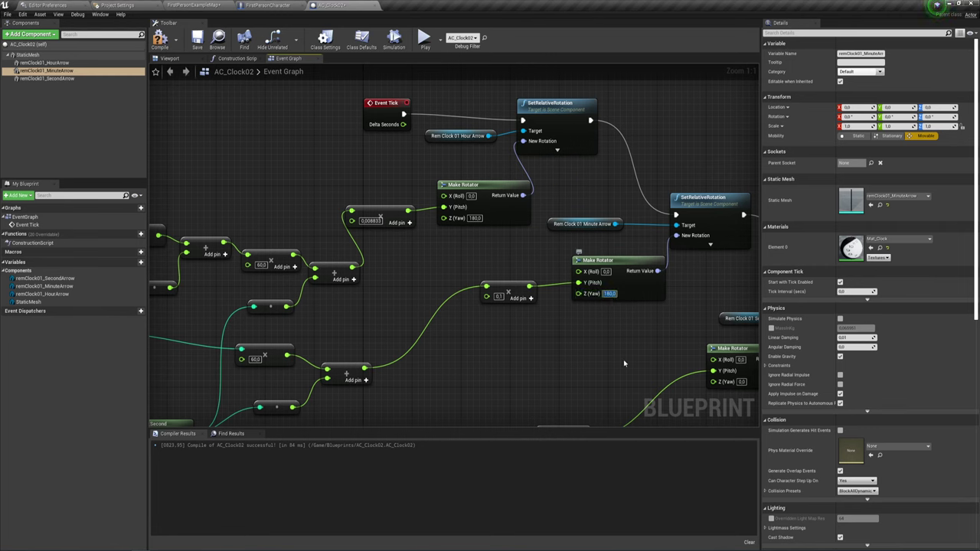
{"action": "right_click_drag", "start_coordinate": [603, 356], "coordinate": [454, 246]}
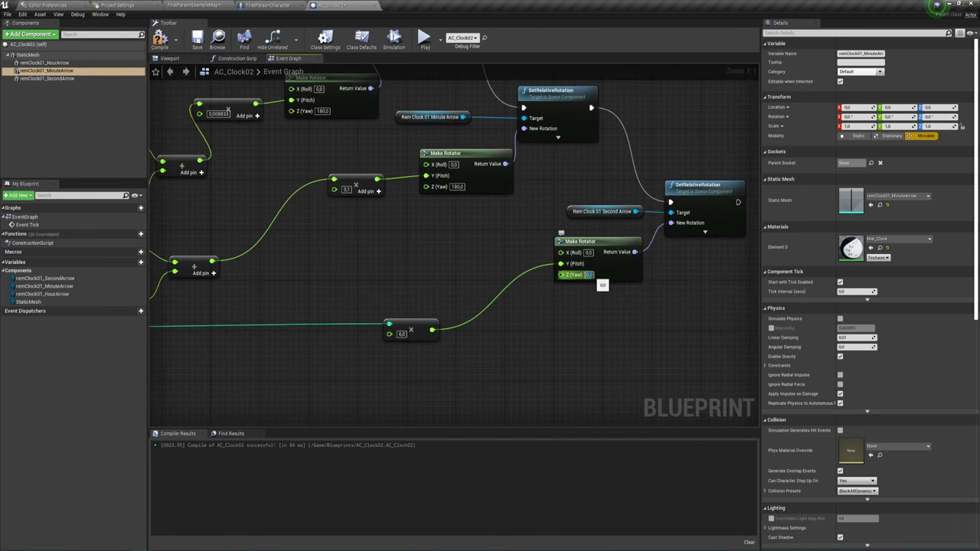
{"action": "type", "text": "180"}
{"action": "key", "text": "Return"}
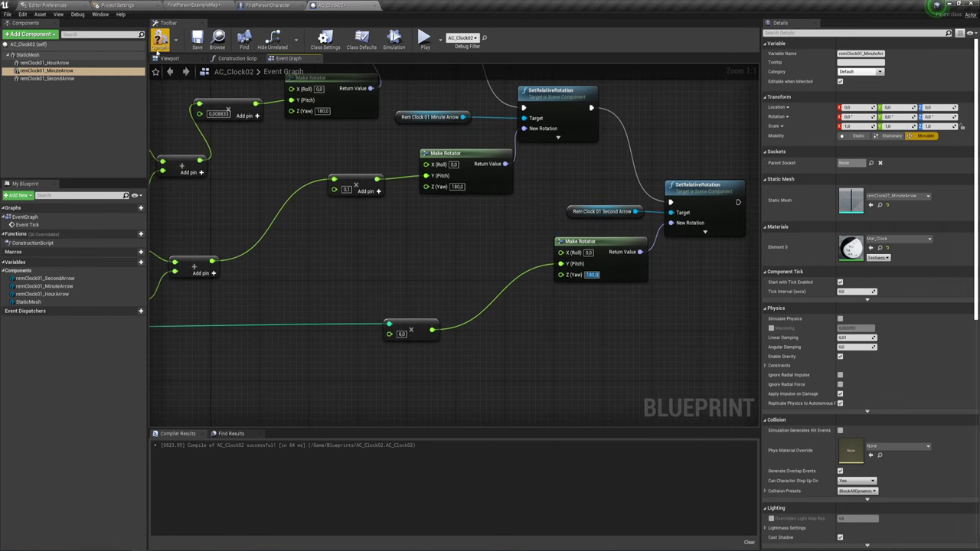
- Compile the Blueprint, then play-test by walking toward the wall clock and stop
{"action": "left_click", "coordinate": [159, 40]}
{"action": "left_click", "coordinate": [423, 39]}
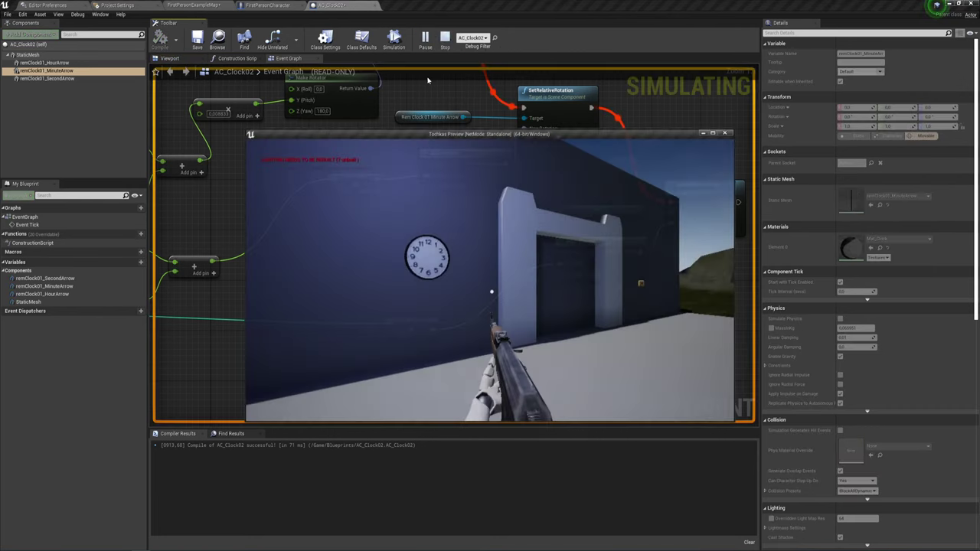
{"action": "left_click", "coordinate": [490, 276]}
{"action": "key", "text": "w"}
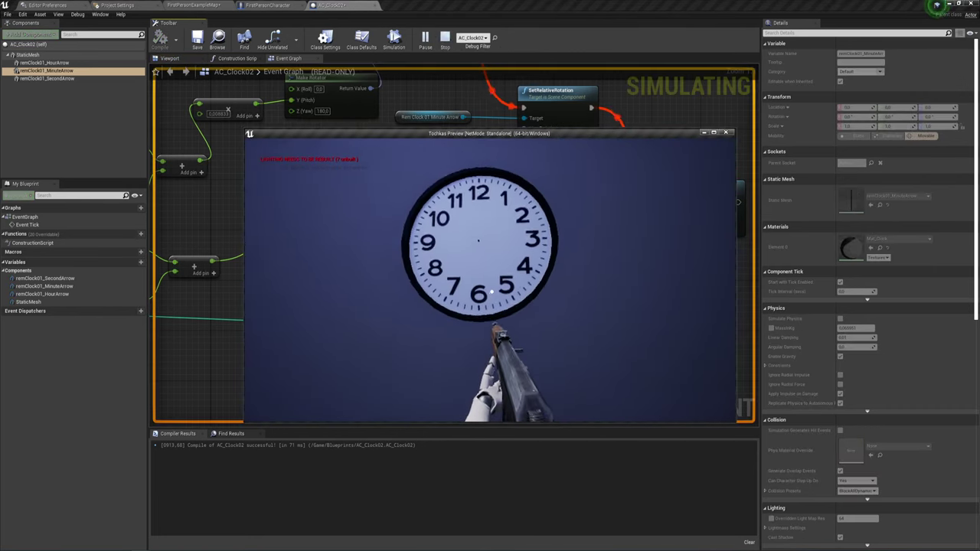
{"action": "key", "text": "Escape"}
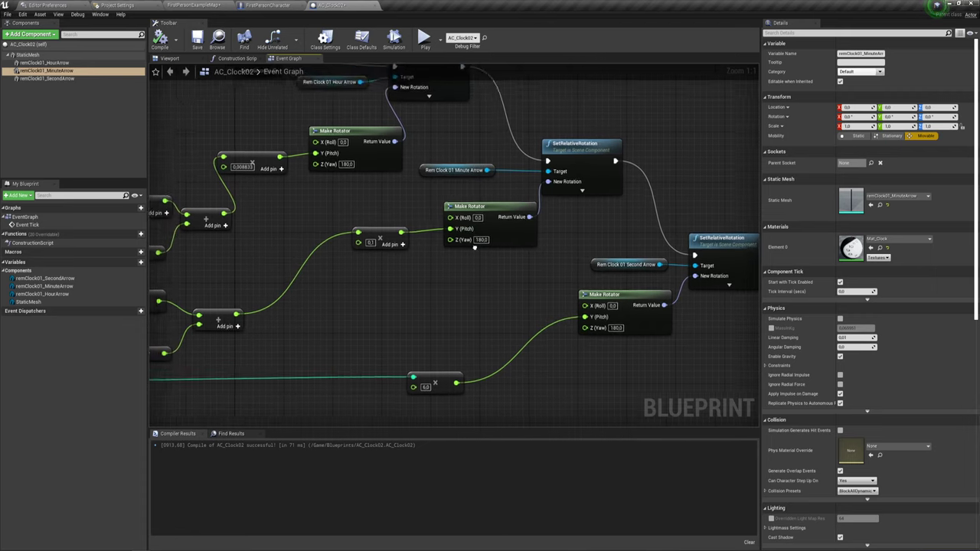
- Set the hour and minute hand Make Rotators to X (Roll) 180 and Z (Yaw) 0
{"action": "right_click_drag", "start_coordinate": [474, 247], "coordinate": [510, 275]}
{"action": "type", "text": "180"}
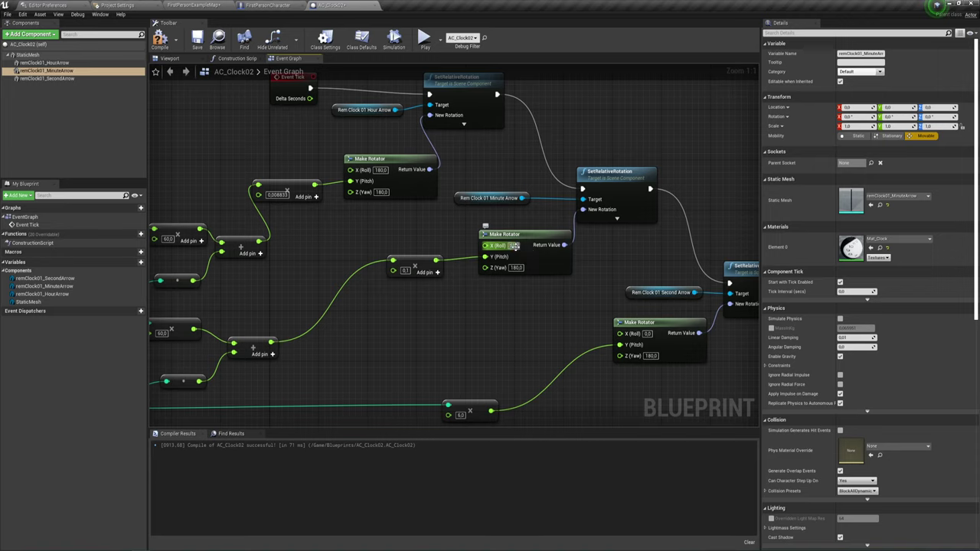
{"action": "key", "text": "Return"}
{"action": "left_click", "coordinate": [381, 192]}
{"action": "type", "text": "0"}
{"action": "key", "text": "Return"}
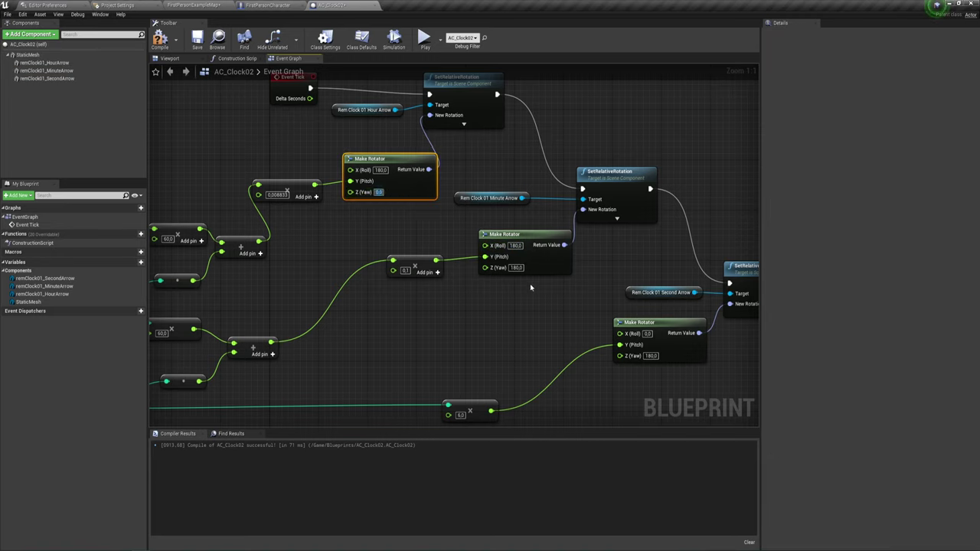
{"action": "left_click", "coordinate": [517, 267]}
{"action": "type", "text": "0"}
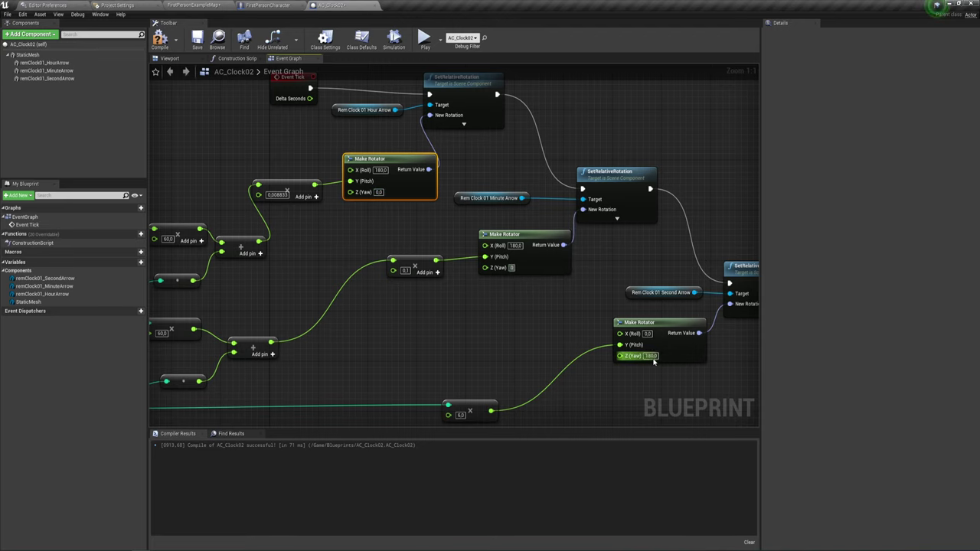
- Set the second hand Make Rotator to Yaw 0 and Roll 180, then compile
{"action": "left_click", "coordinate": [656, 356]}
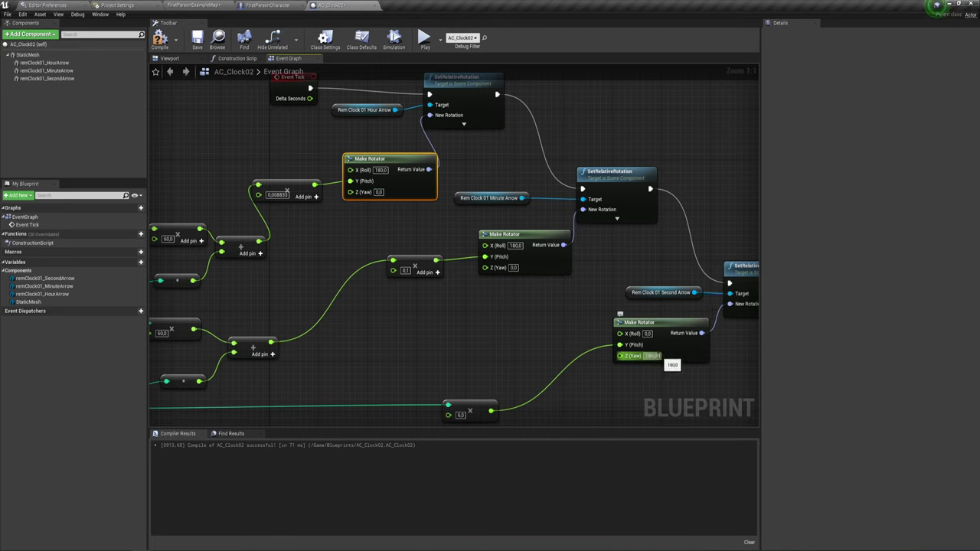
{"action": "type", "text": "0"}
{"action": "key", "text": "Return"}
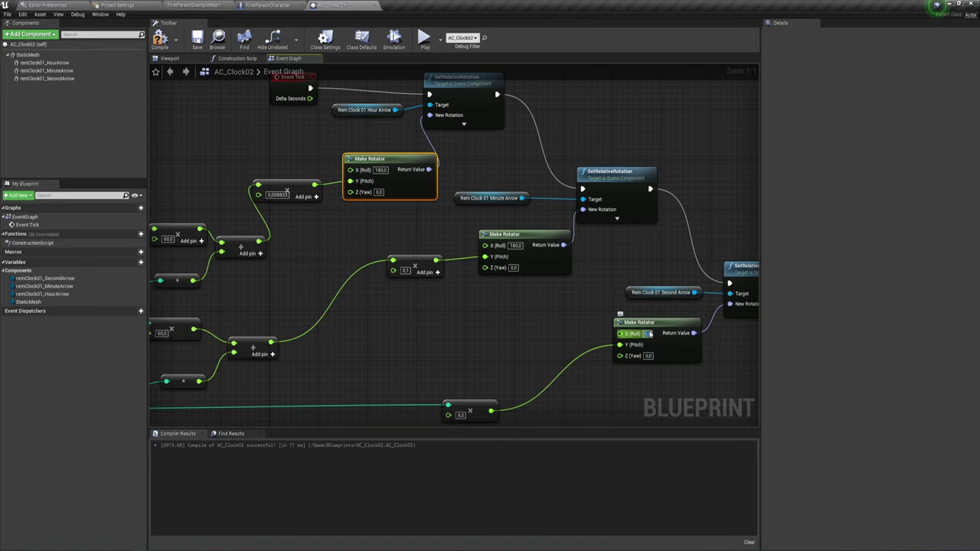
{"action": "type", "text": "180"}
{"action": "key", "text": "Return"}
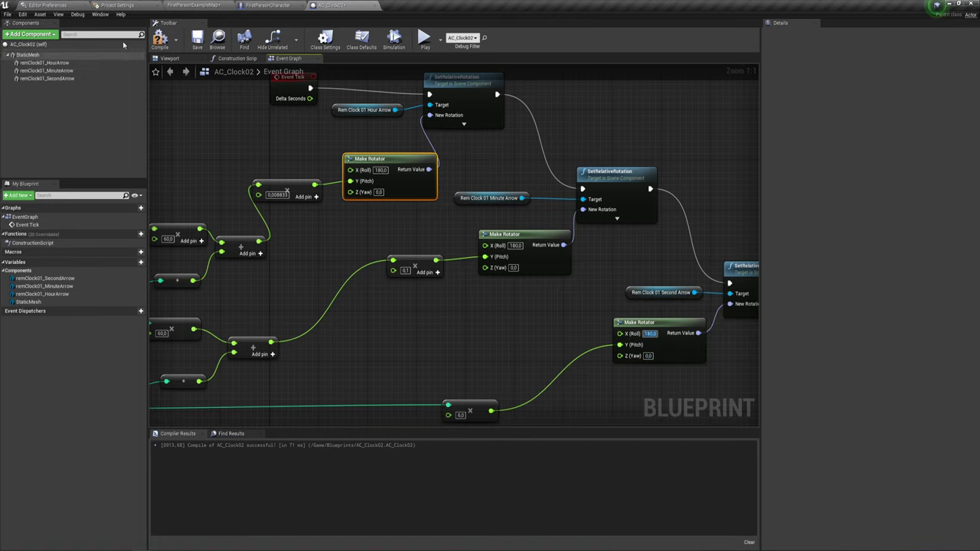
{"action": "left_click", "coordinate": [170, 35]}
- Play-test by walking up to the wall clock, then stop and return to the FirstPersonExampleMap tab
{"action": "left_click", "coordinate": [423, 39]}
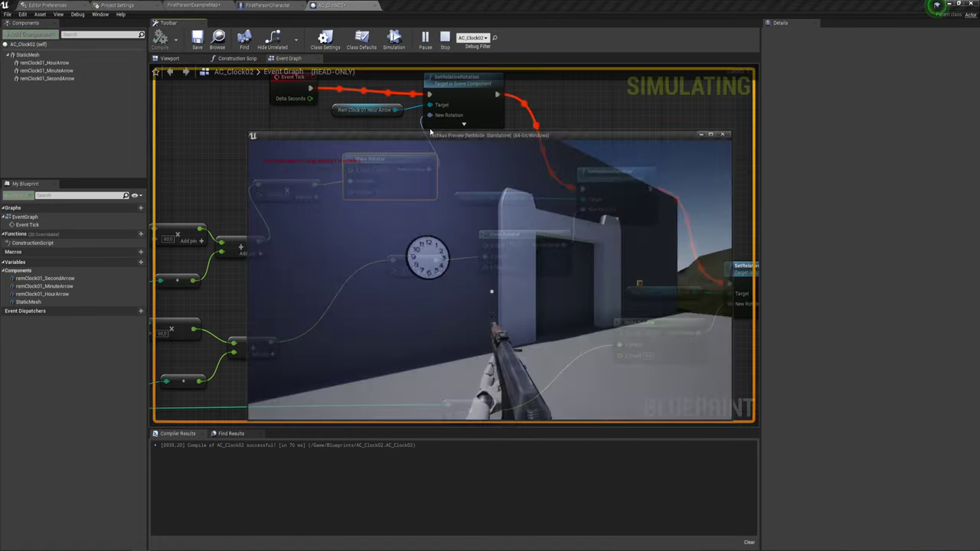
{"action": "key", "text": "w"}
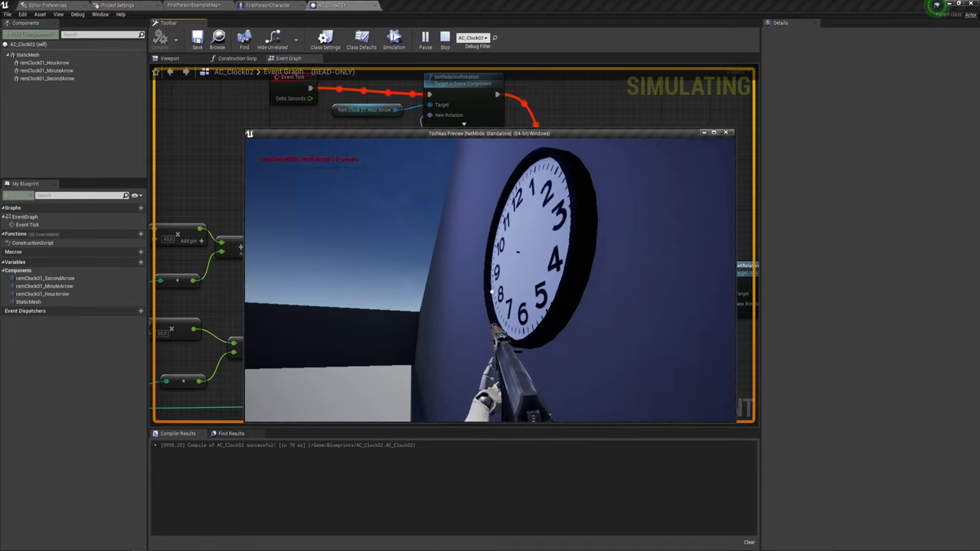
{"action": "mouse_move", "coordinate": [492, 291]}
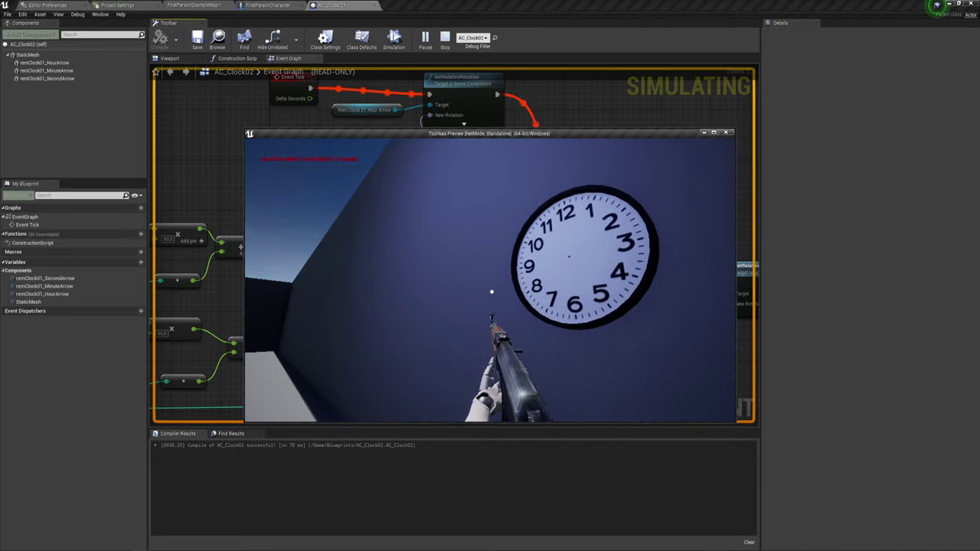
{"action": "key", "text": "Escape"}
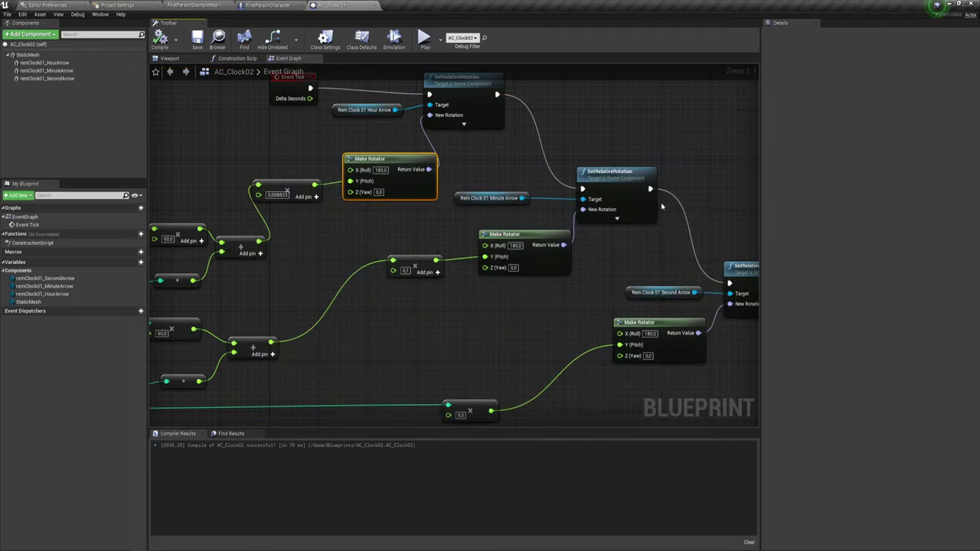
{"action": "left_click", "coordinate": [187, 4]}
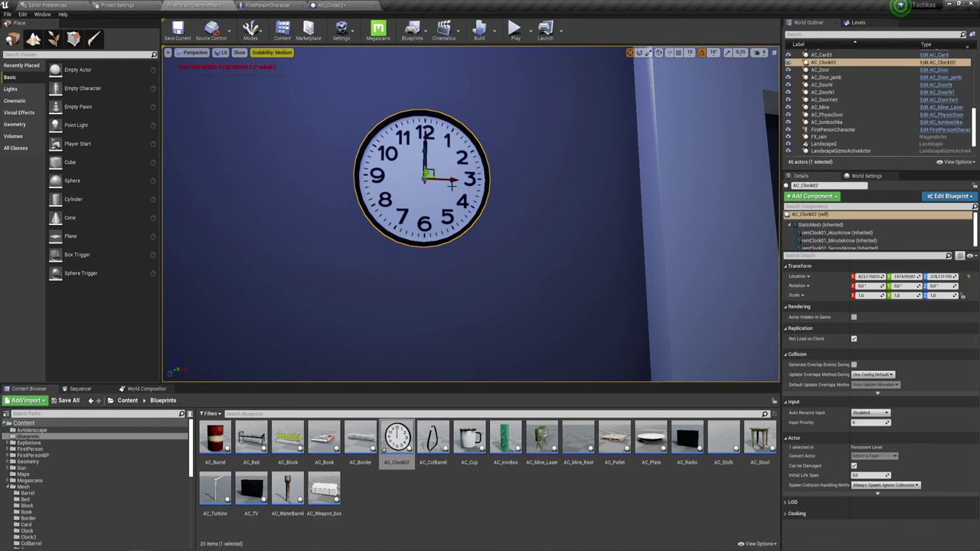
- Run and stop another play test, then fly the editor camera to face the wall clock head-on
{"action": "right_click_drag", "start_coordinate": [382, 289], "coordinate": [382, 289]}
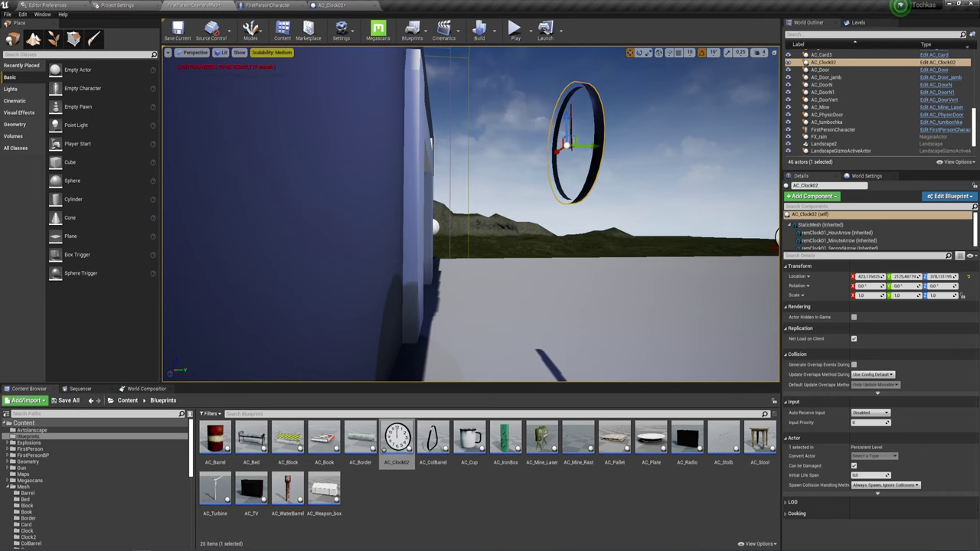
{"action": "right_click_drag", "start_coordinate": [382, 289], "coordinate": [382, 289]}
{"action": "left_click", "coordinate": [514, 29]}
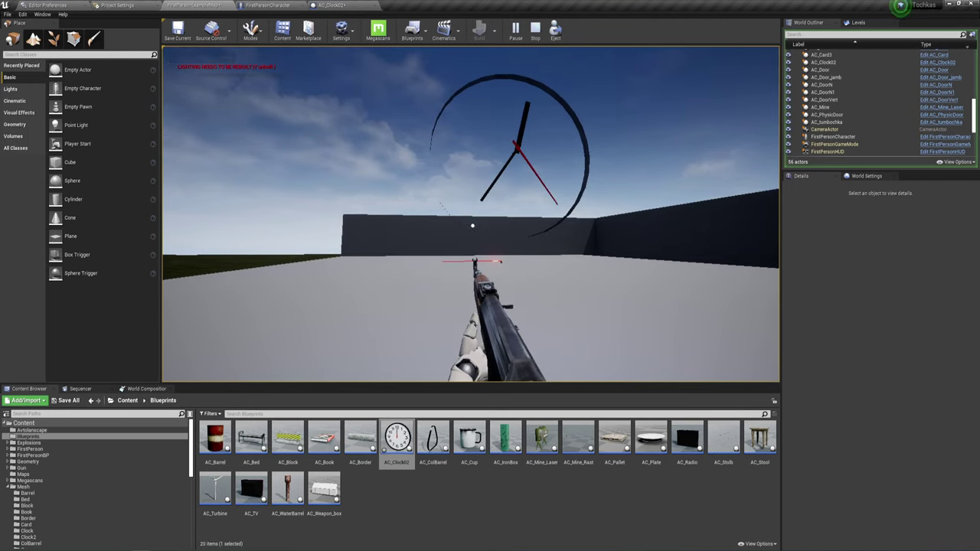
{"action": "key", "text": "Escape"}
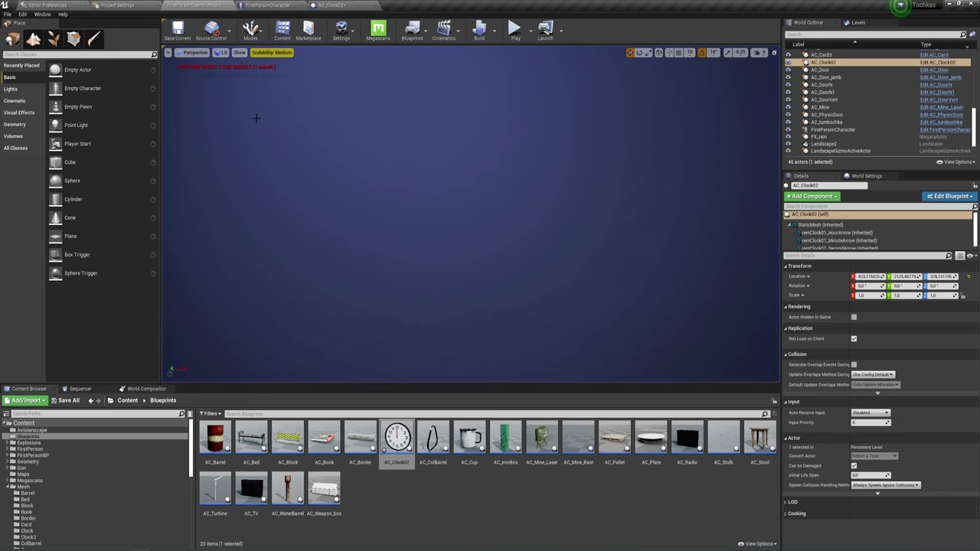
{"action": "right_click_drag", "start_coordinate": [256, 117], "coordinate": [578, 255]}
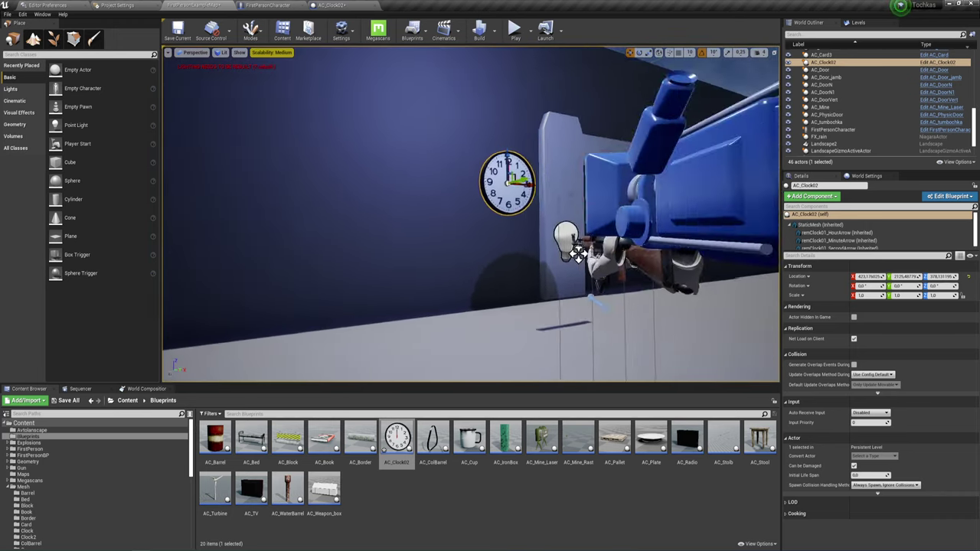
{"action": "right_click_drag", "start_coordinate": [411, 199], "coordinate": [411, 199]}
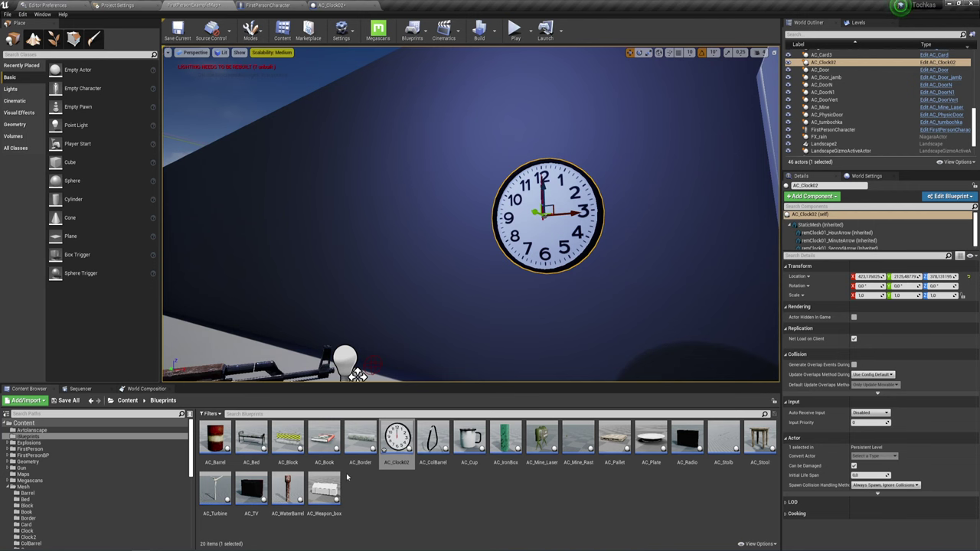
- In AC_Clock02, set each hand's Make Rotator to Roll 0 and Yaw 180
{"action": "left_click", "coordinate": [330, 4]}
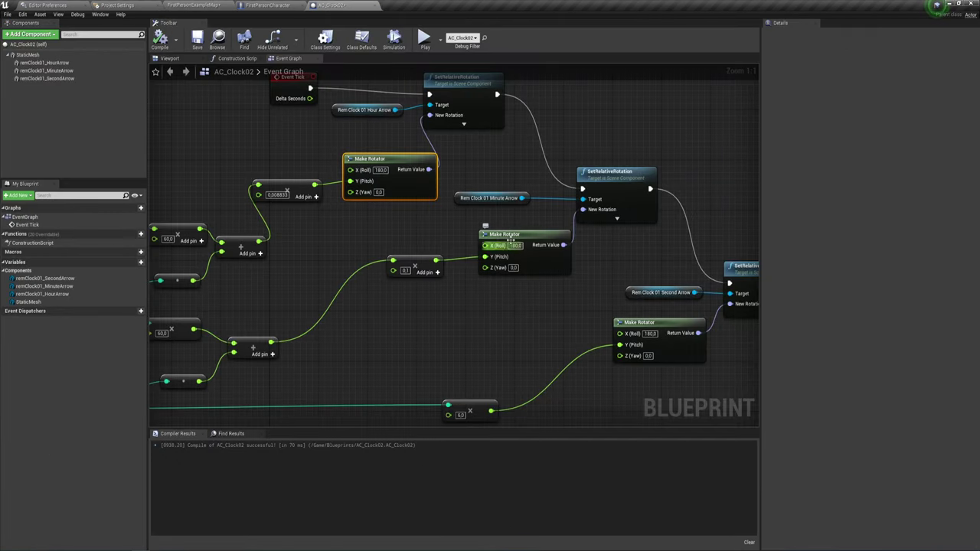
{"action": "type", "text": "0"}
{"action": "key", "text": "Tab"}
{"action": "type", "text": "180"}
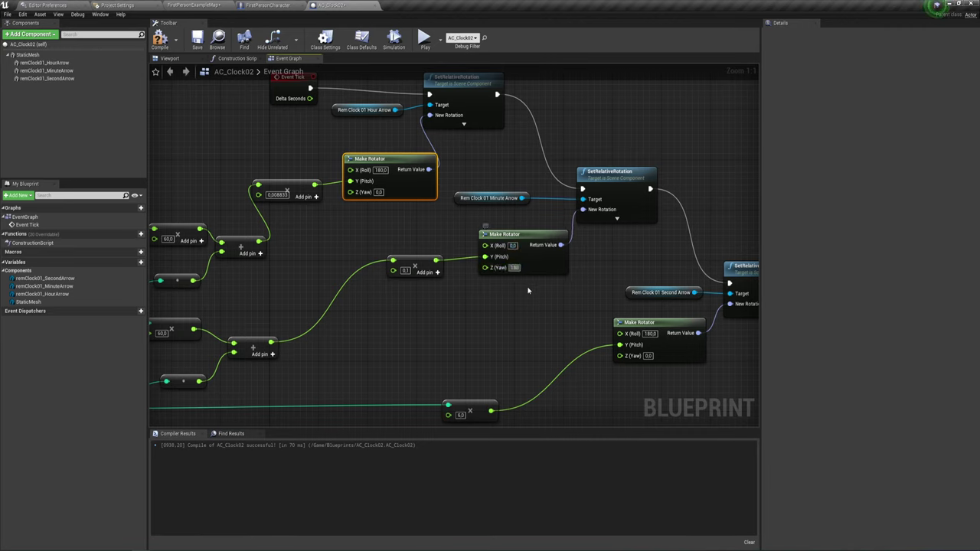
{"action": "left_click", "coordinate": [648, 334]}
{"action": "type", "text": "0"}
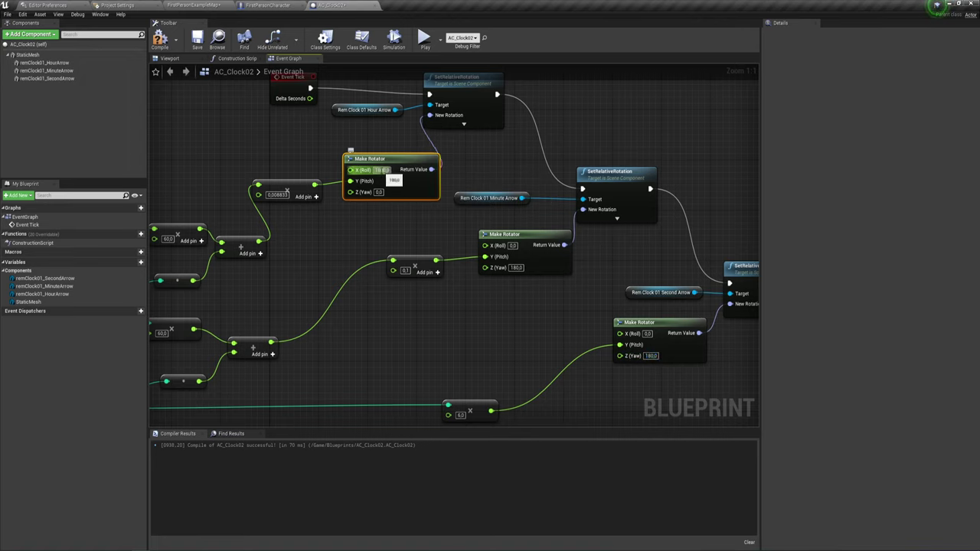
{"action": "type", "text": "0"}
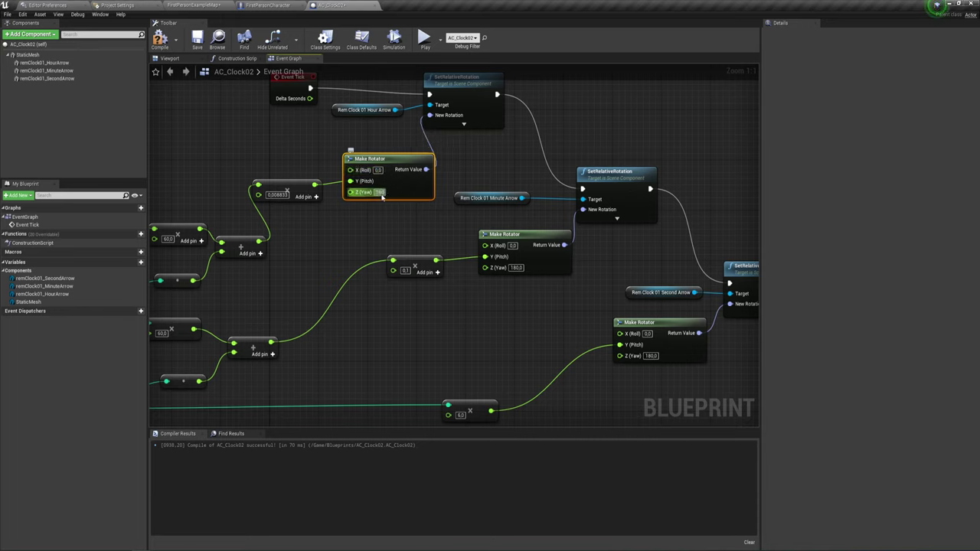
- Compile the clock Blueprint and select the hour hand component
{"action": "left_click", "coordinate": [164, 38]}
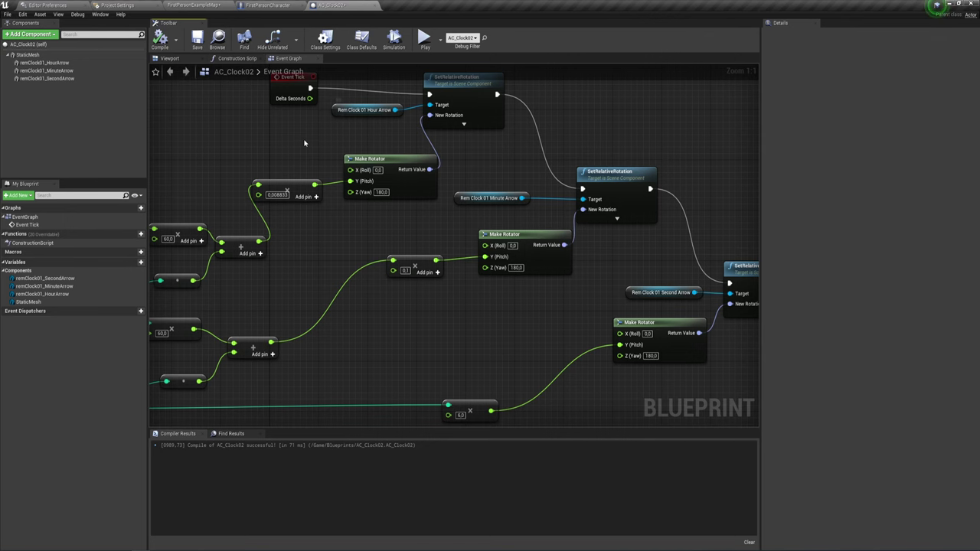
{"action": "right_click_drag", "start_coordinate": [325, 111], "coordinate": [360, 139]}
{"action": "left_click", "coordinate": [40, 62]}
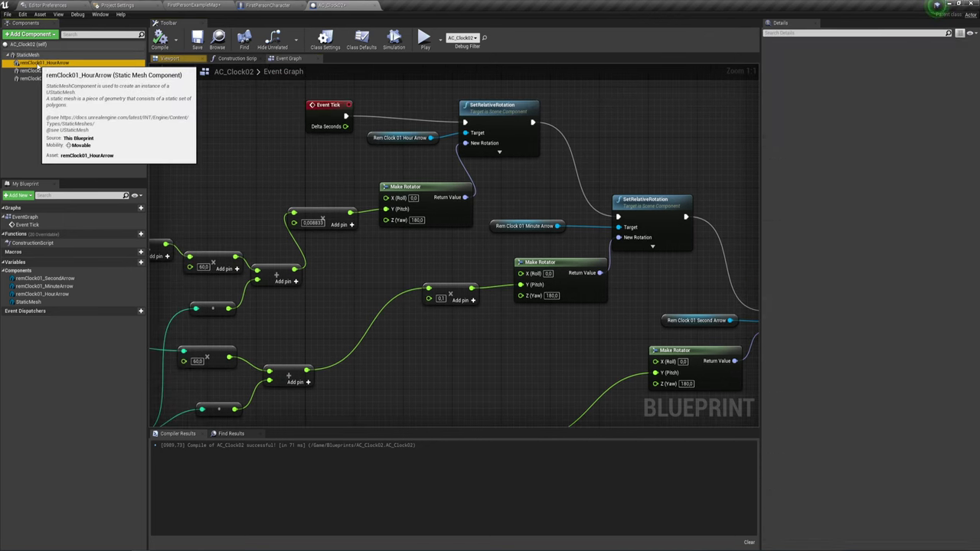
- Play-test the Roll 0 / Yaw 180 clock by walking up to it, then go back to AC_Clock02
{"action": "left_click", "coordinate": [186, 5]}
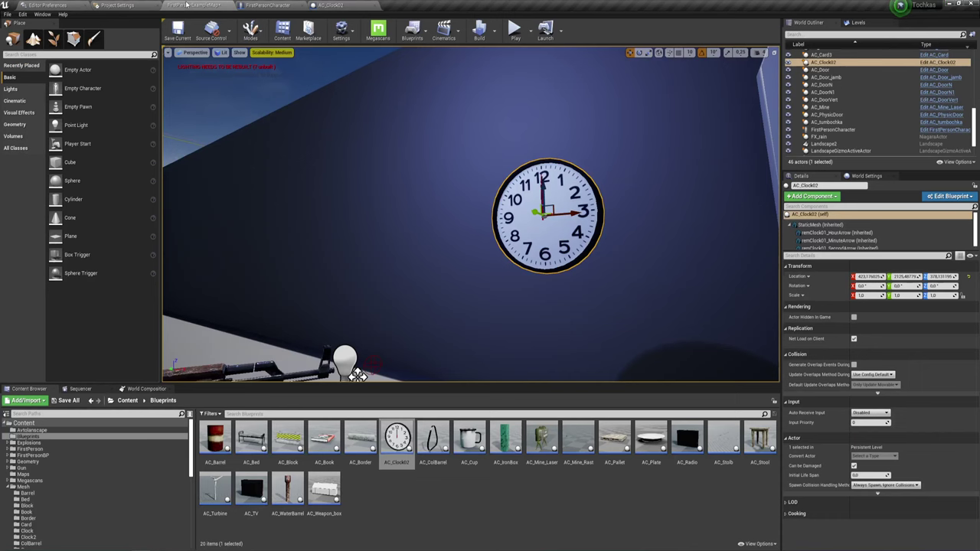
{"action": "left_click", "coordinate": [515, 31]}
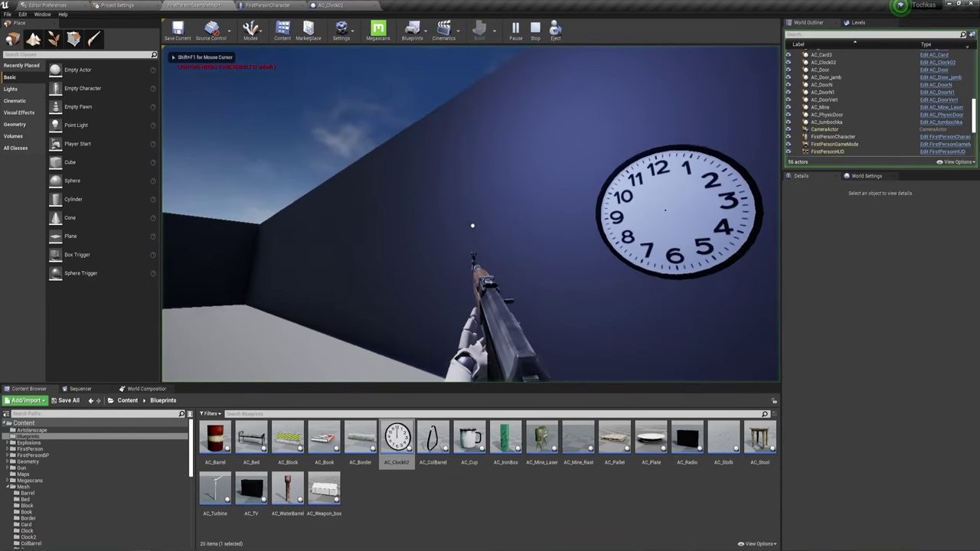
{"action": "key", "text": "a"}
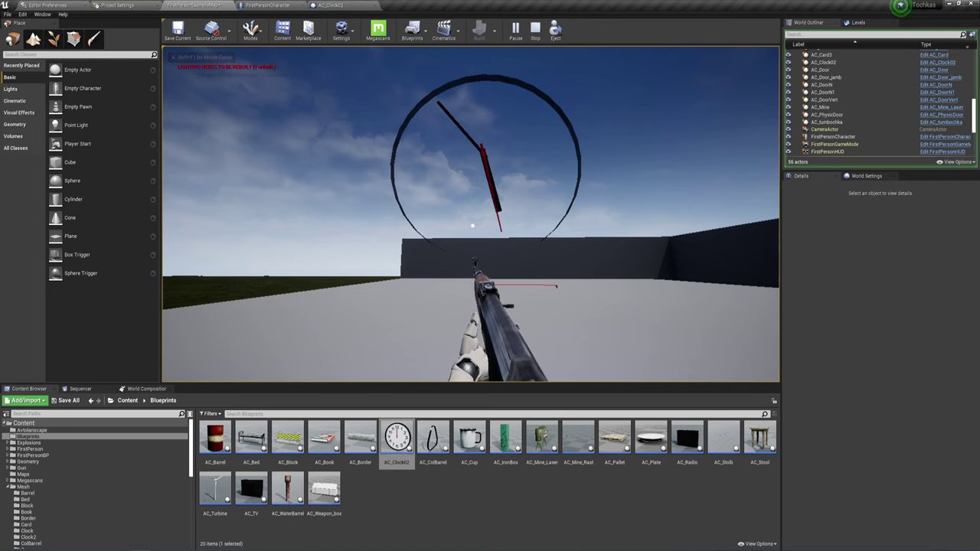
{"action": "key", "text": "w"}
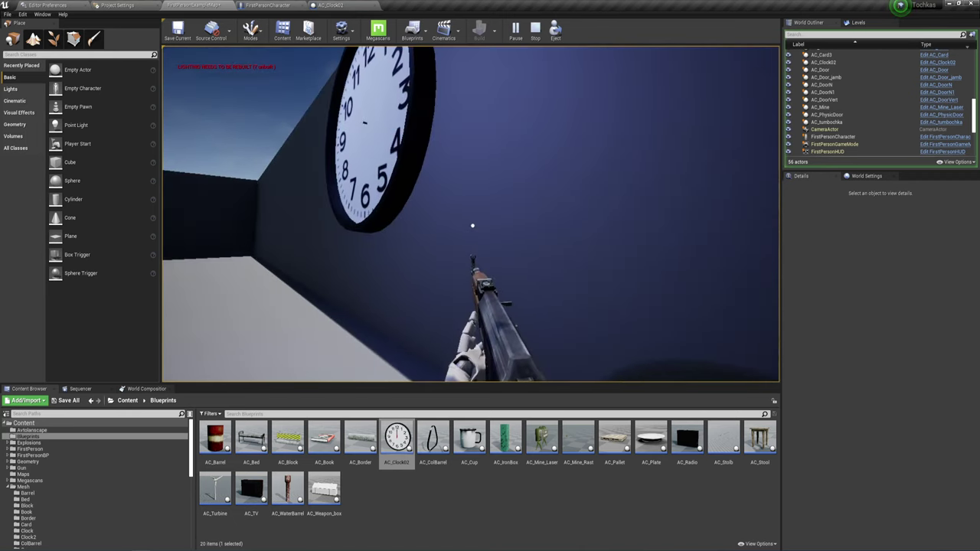
{"action": "key", "text": "Escape"}
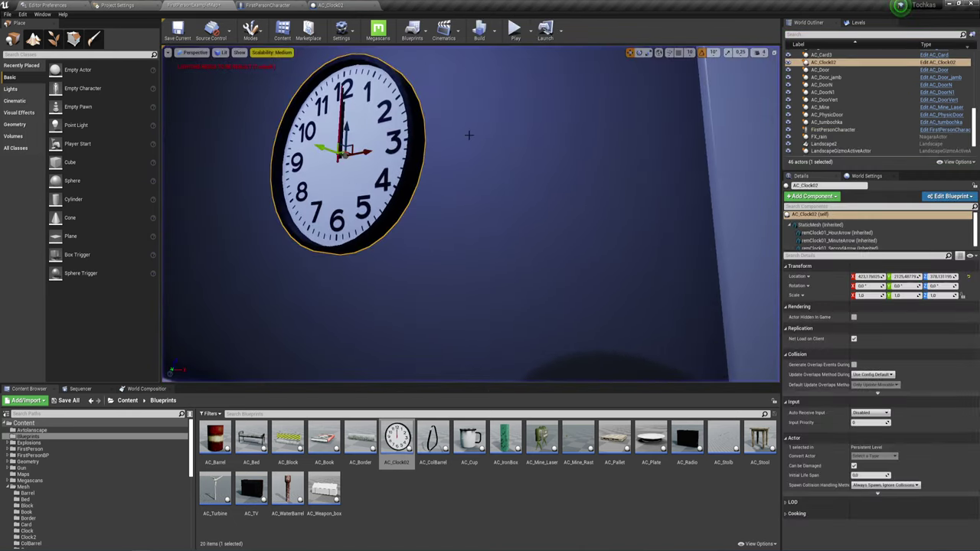
{"action": "left_click_drag", "start_coordinate": [463, 139], "coordinate": [499, 259]}
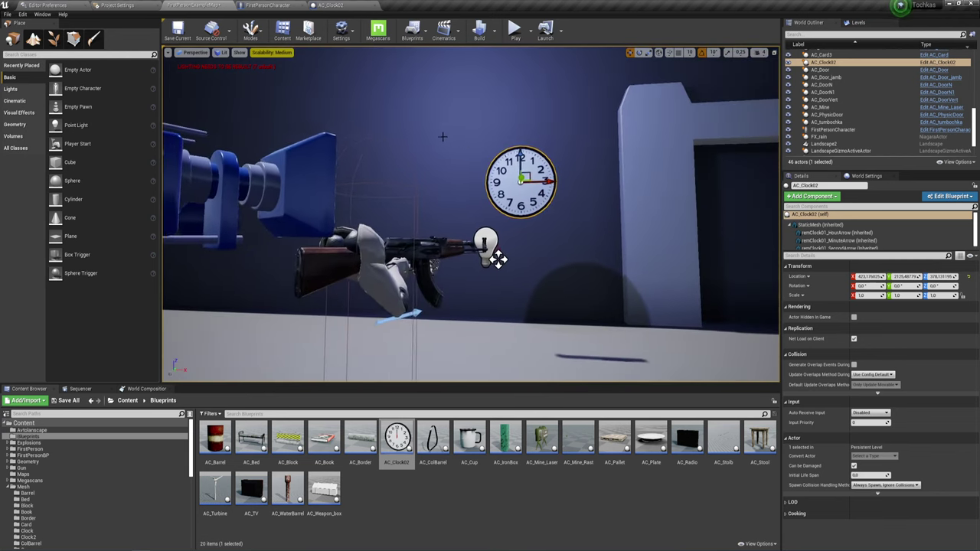
{"action": "left_click", "coordinate": [342, 7]}
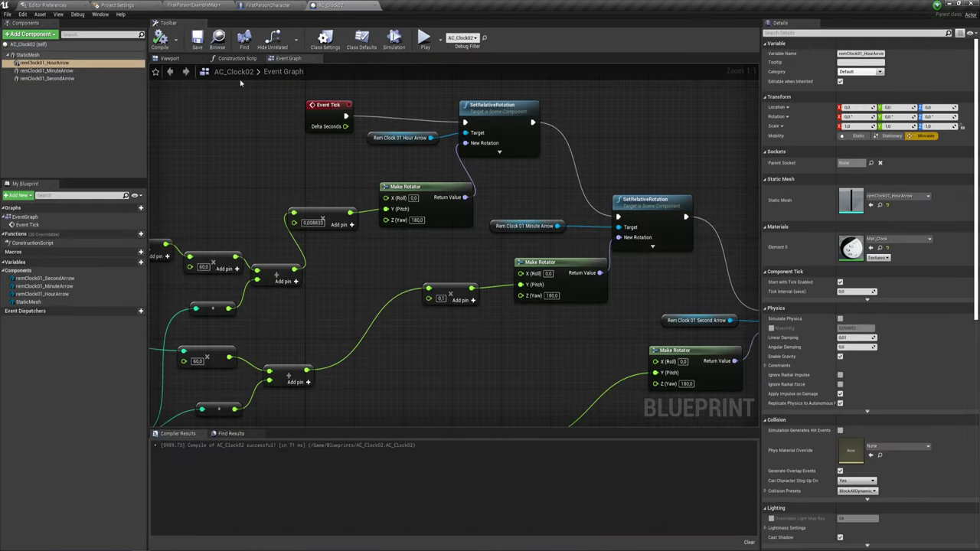
- In the Blueprint Viewport, move MinuteArrow and SecondArrow outward along Y in front of the clock face
{"action": "left_click", "coordinate": [170, 59]}
{"action": "mouse_move", "coordinate": [451, 229]}
{"action": "left_mouse_down"}
{"action": "mouse_move", "coordinate": [368, 229]}
{"action": "mouse_move", "coordinate": [524, 221]}
{"action": "left_mouse_up"}
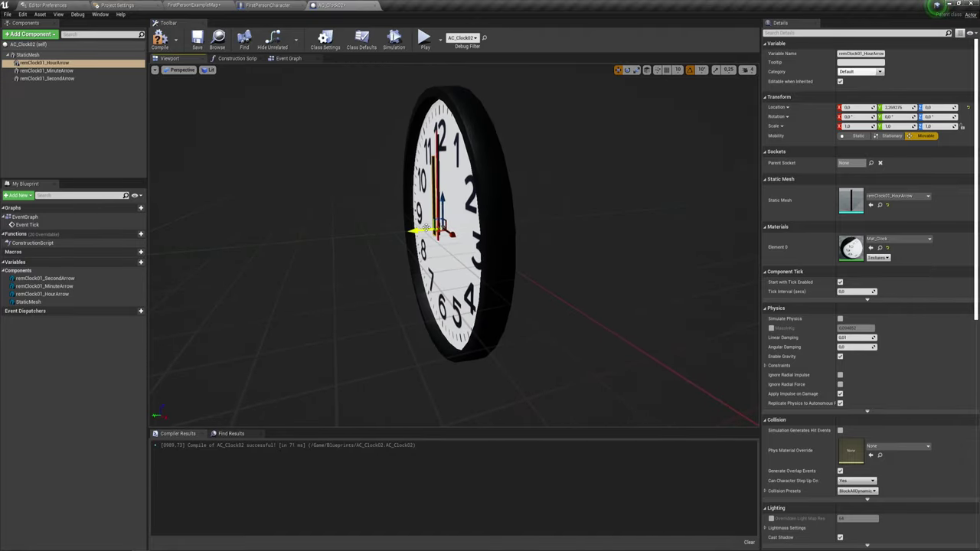
{"action": "left_click", "coordinate": [440, 180]}
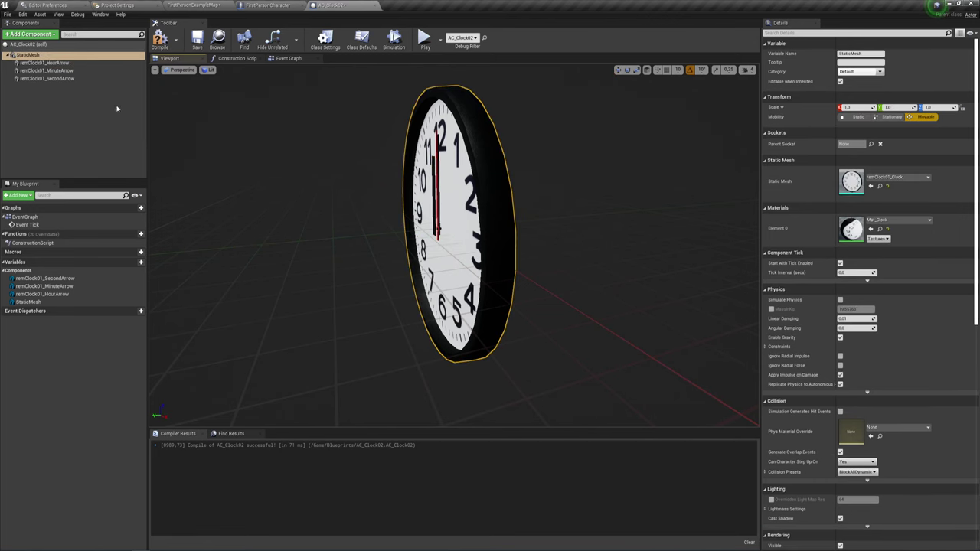
{"action": "left_click", "coordinate": [46, 70]}
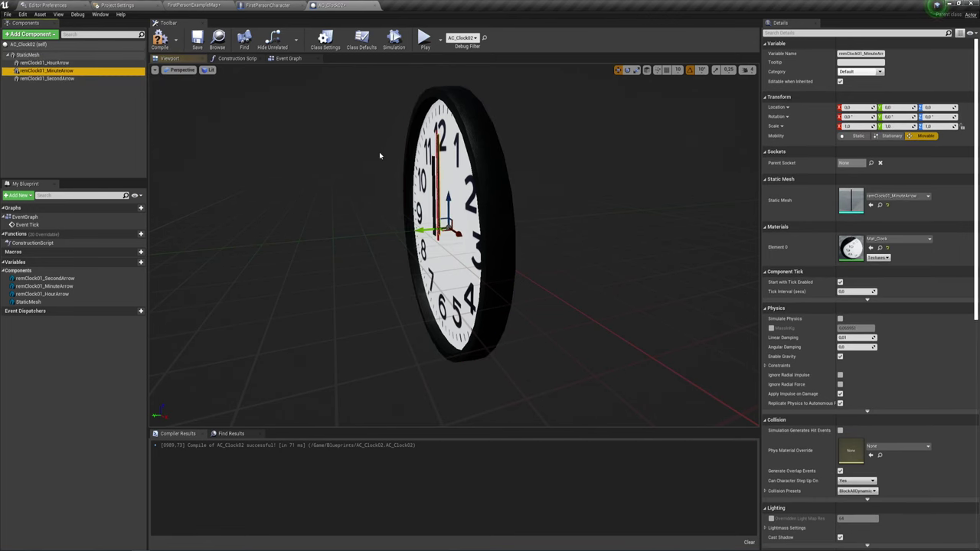
{"action": "left_click_drag", "start_coordinate": [424, 228], "coordinate": [419, 230]}
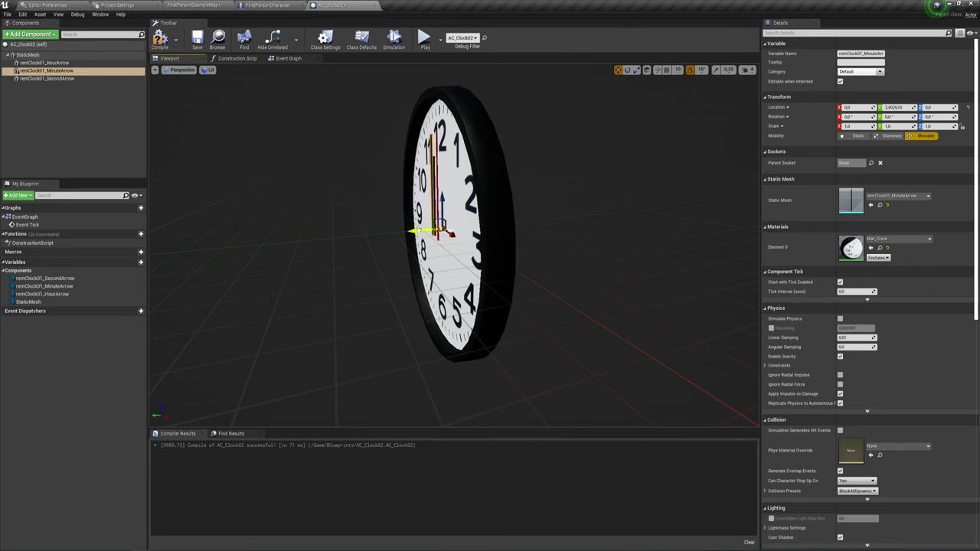
{"action": "left_click", "coordinate": [67, 80]}
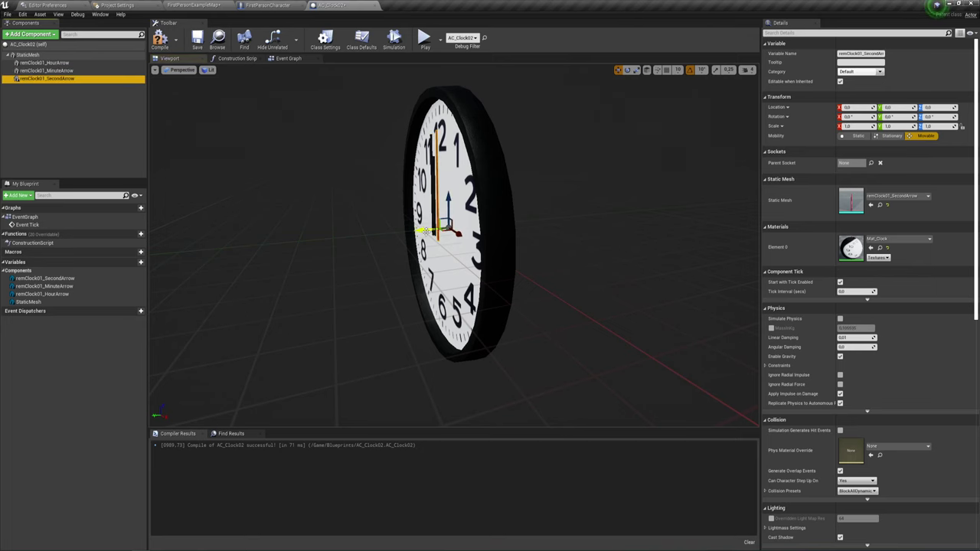
{"action": "left_click_drag", "start_coordinate": [425, 229], "coordinate": [418, 231]}
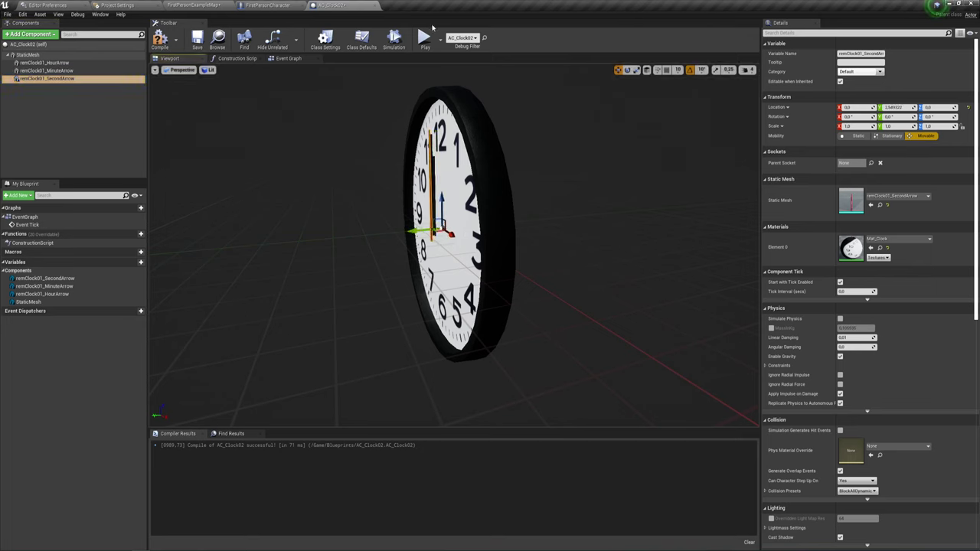
- Test the clock in a game preview, moving around, then close it
{"action": "left_click", "coordinate": [423, 41]}
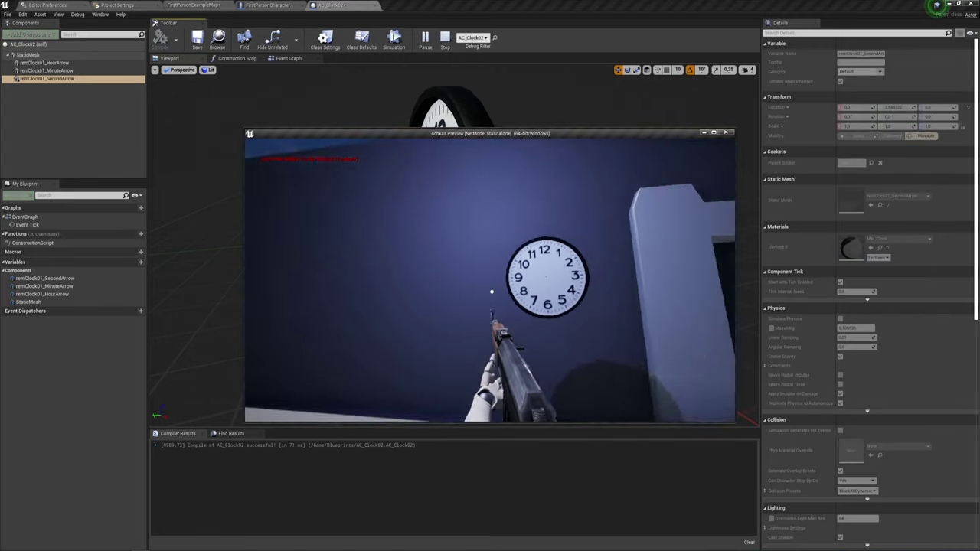
{"action": "key", "text": "d"}
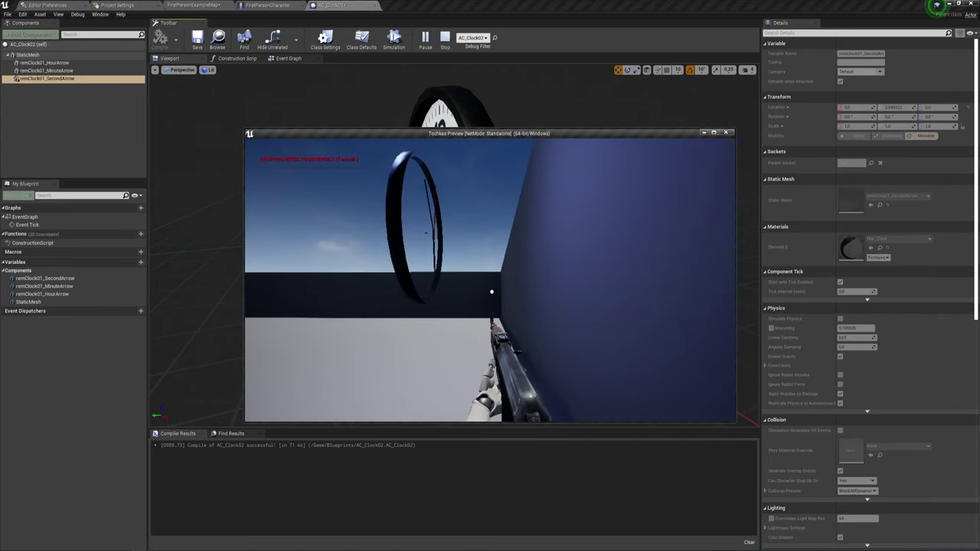
{"action": "key", "text": "Escape"}
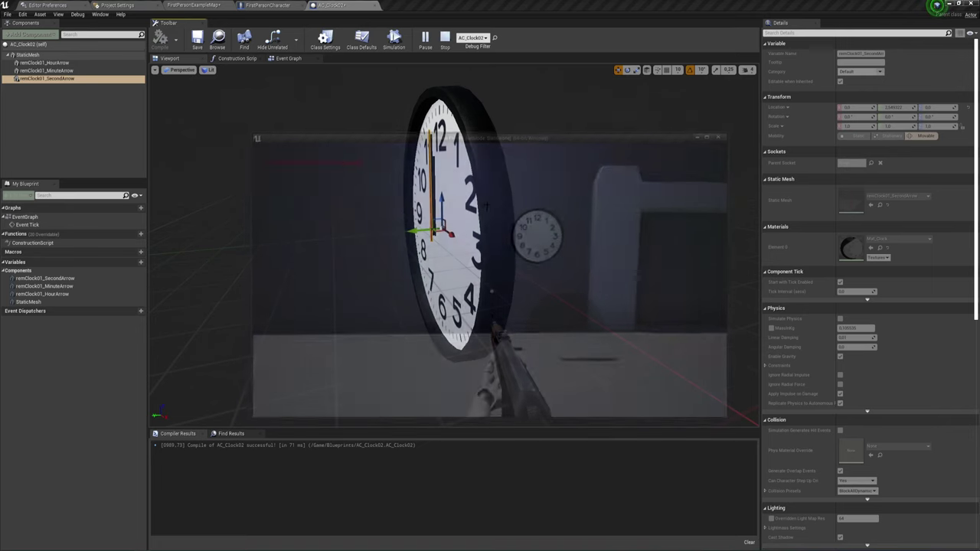
- Select all three hand components and move them further out along Y from the face
{"action": "mouse_move", "coordinate": [444, 221]}
{"action": "left_mouse_down"}
{"action": "mouse_move", "coordinate": [451, 200]}
{"action": "mouse_move", "coordinate": [505, 207]}
{"action": "mouse_move", "coordinate": [490, 205]}
{"action": "left_mouse_up"}
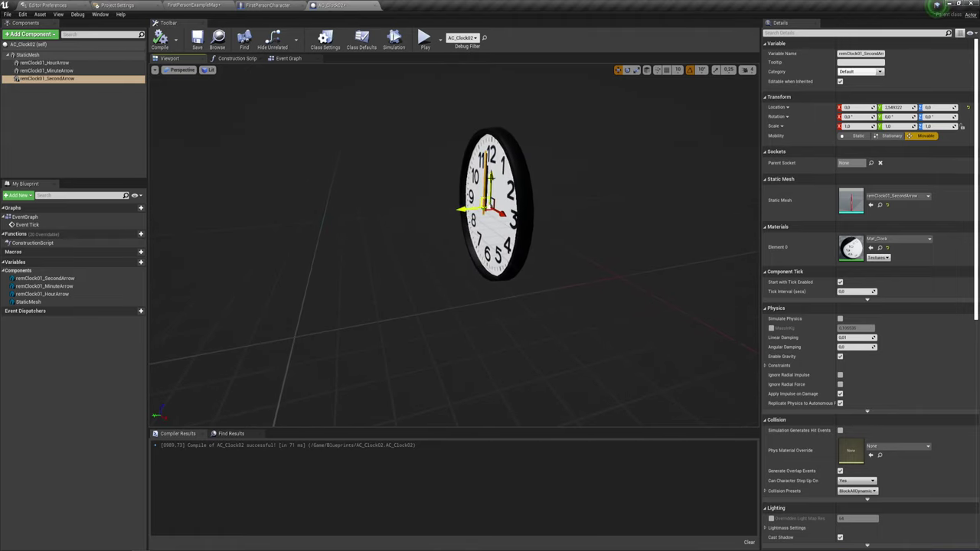
{"action": "left_click", "coordinate": [46, 62], "text": "shift"}
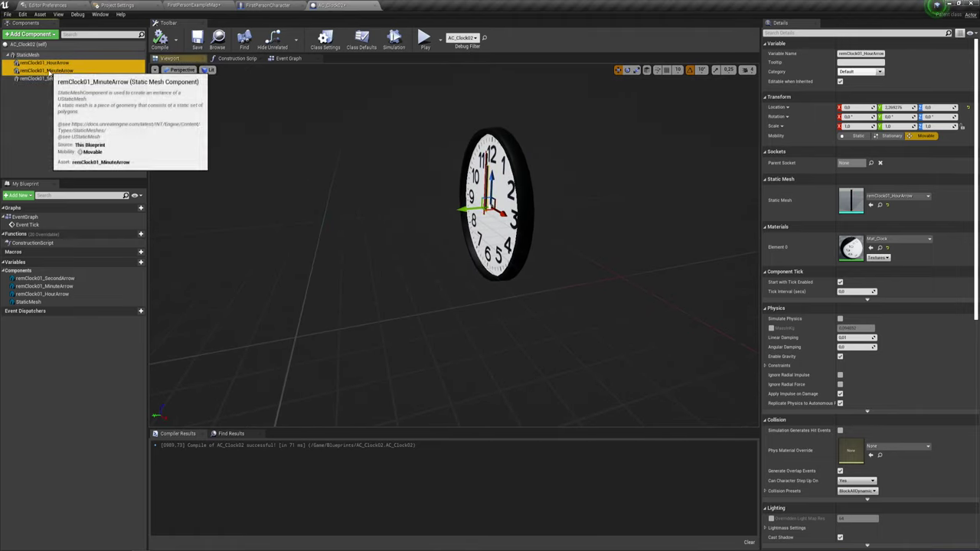
{"action": "left_click_drag", "start_coordinate": [467, 208], "coordinate": [457, 210]}
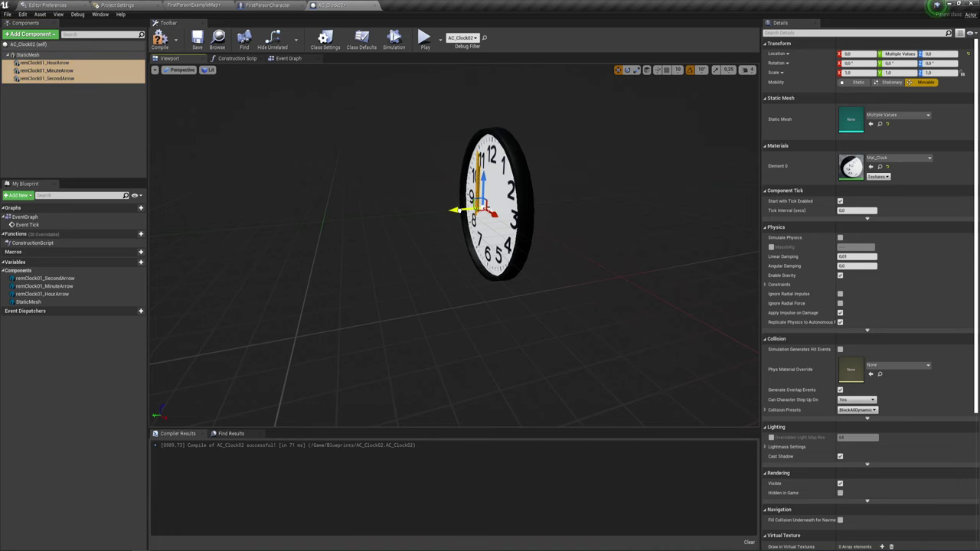
- Launch the game preview again and walk the player up to the clock
{"action": "left_click", "coordinate": [423, 38]}
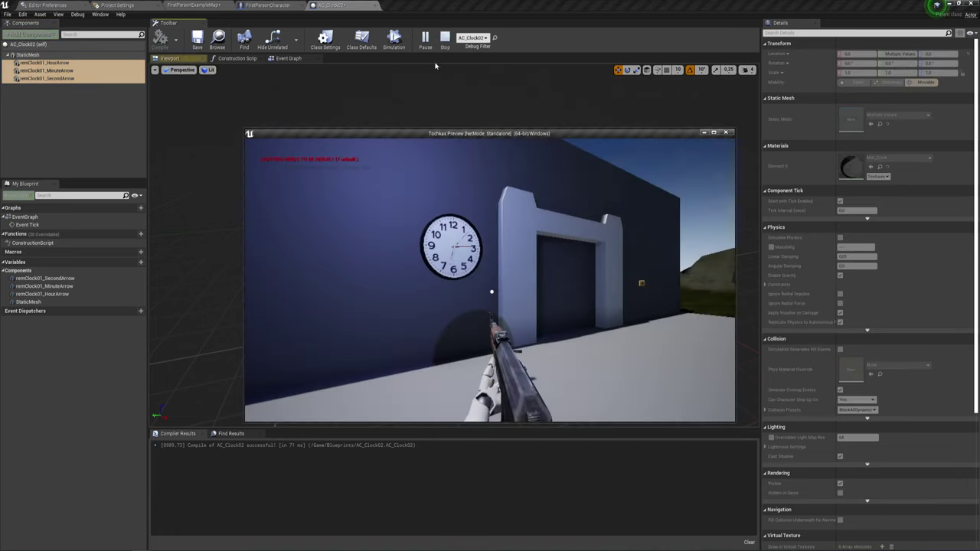
{"action": "left_click", "coordinate": [480, 198]}
{"action": "key", "text": "w"}
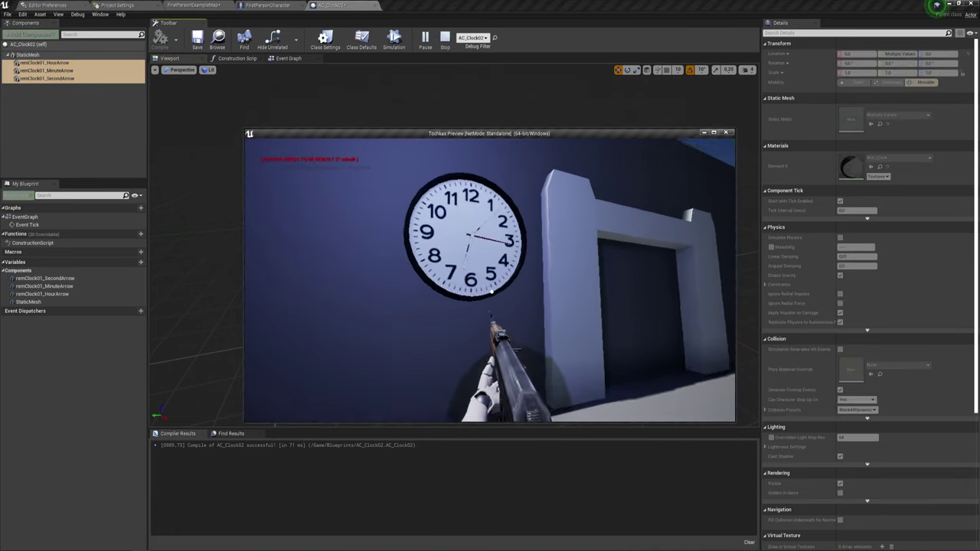
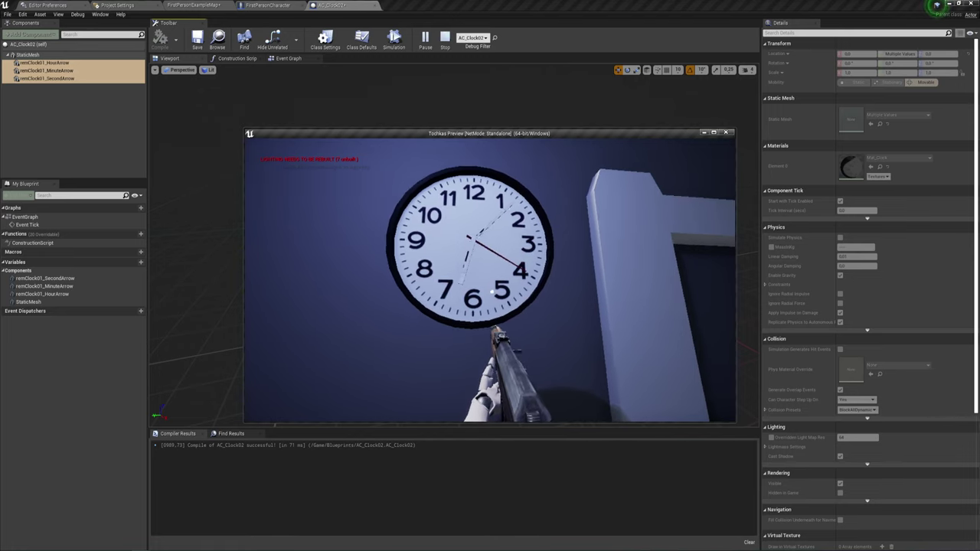
- Walk back in front of the running clock and show the Windows system clock to compare times
{"action": "key", "text": "super"}
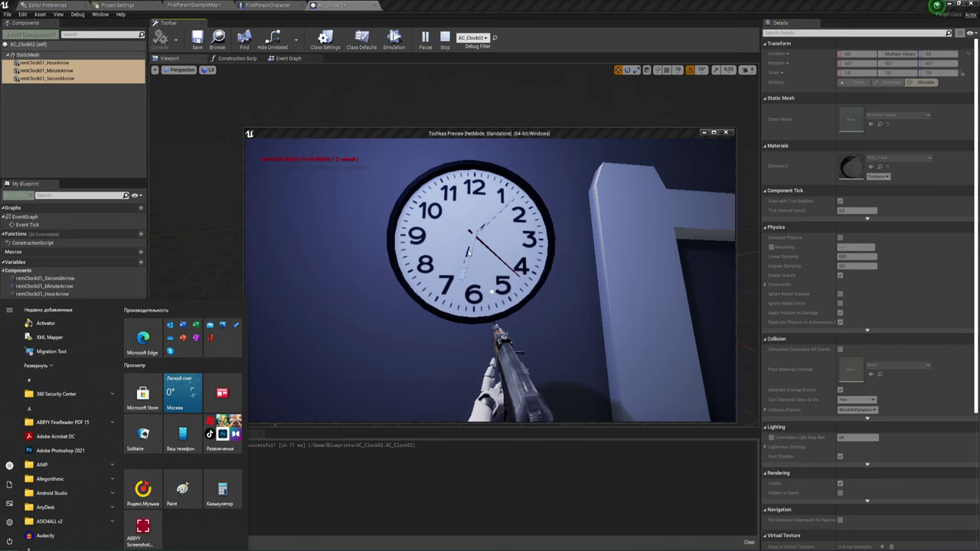
{"action": "left_click", "coordinate": [478, 280]}
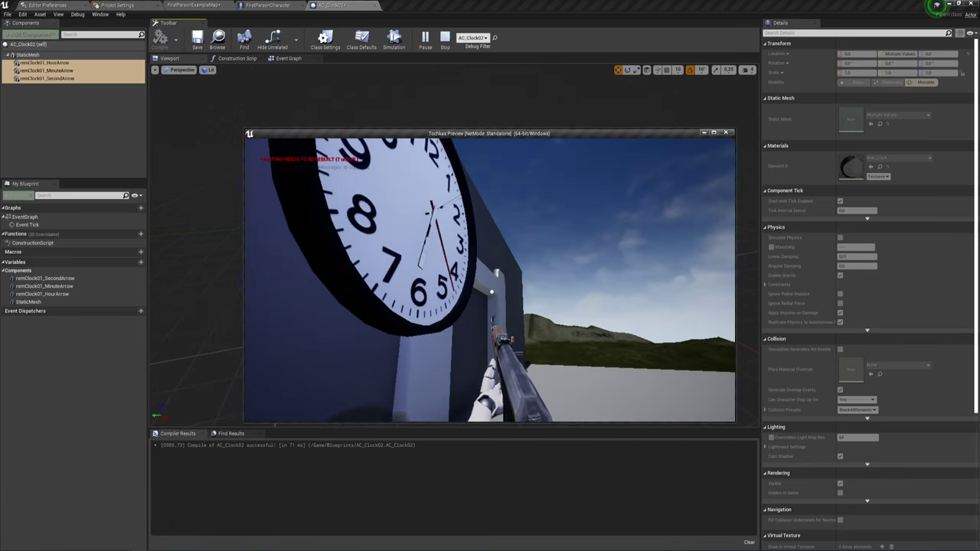
{"action": "key", "text": "a"}
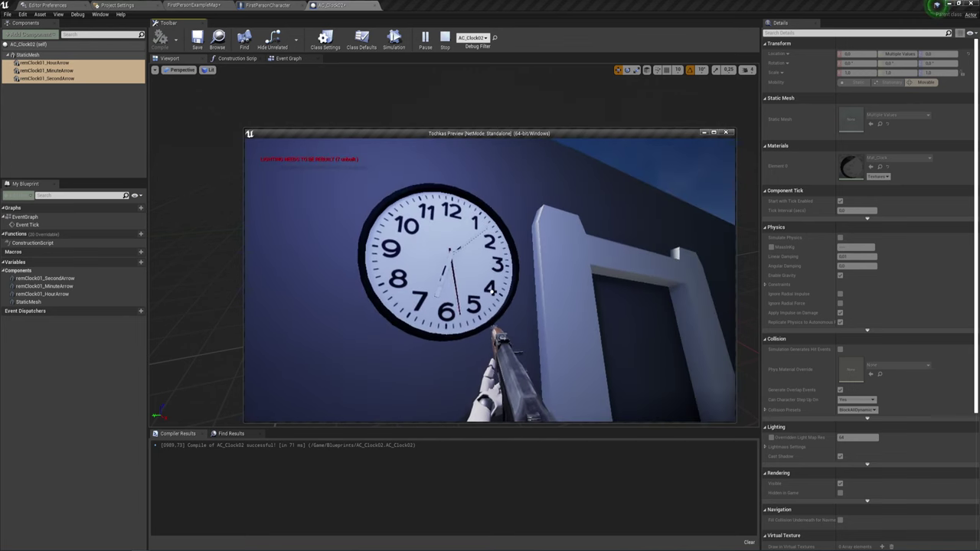
{"action": "key", "text": "super"}
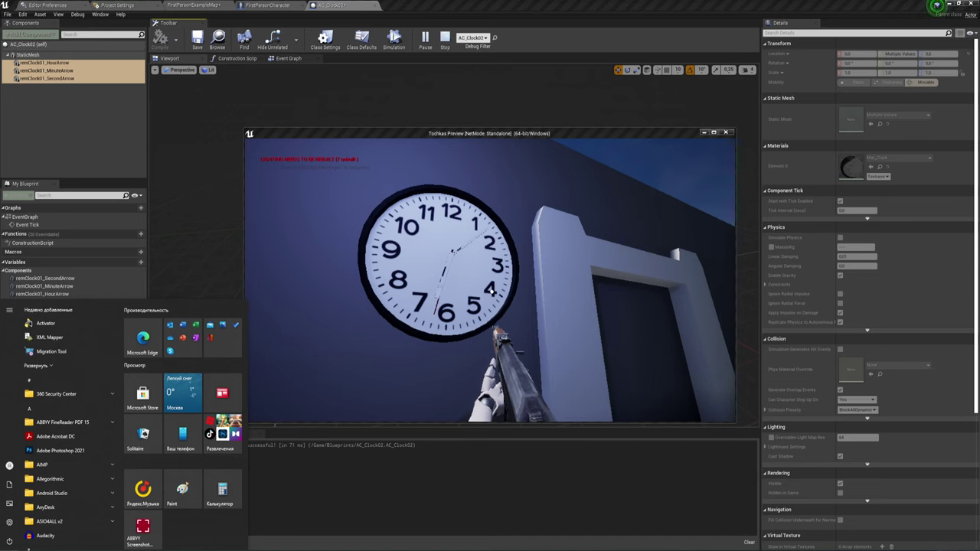
{"action": "key", "text": "super+alt+d"}
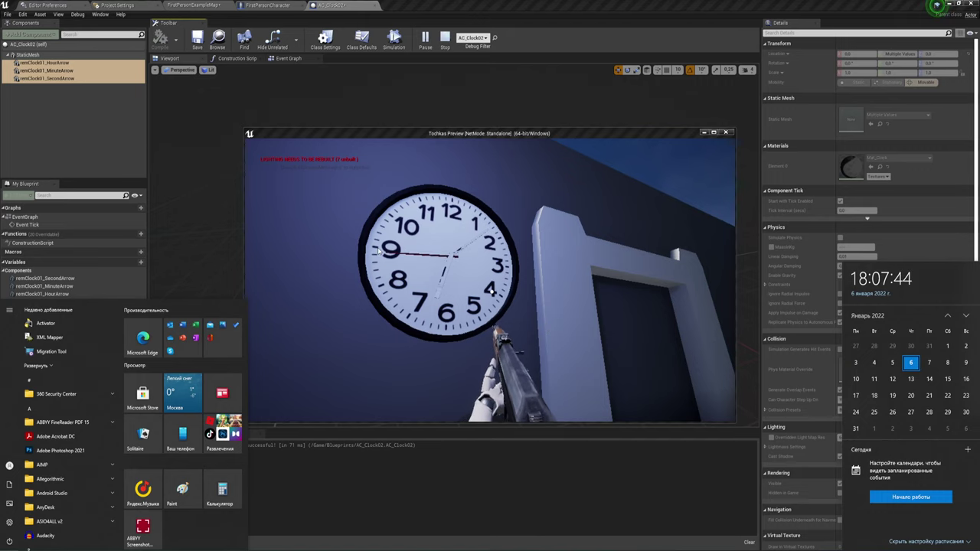
- Stop the Play preview and orbit the Blueprint viewport to view the clock at an angle
{"action": "left_click", "coordinate": [648, 304]}
{"action": "key", "text": "Escape"}
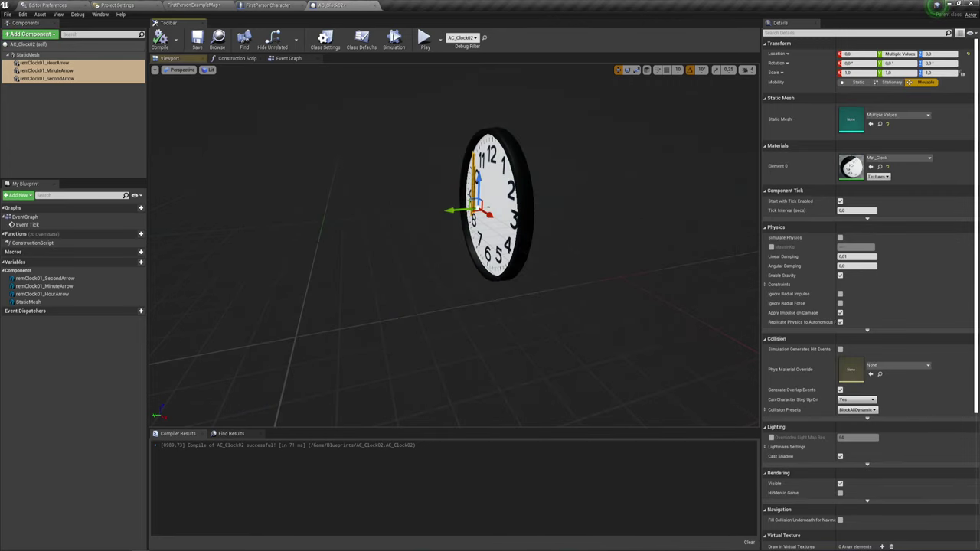
{"action": "left_click_drag", "start_coordinate": [488, 231], "coordinate": [792, 187], "text": "alt"}
{"action": "scroll", "coordinate": [487, 231], "scroll_direction": "up", "scroll_amount": 5}
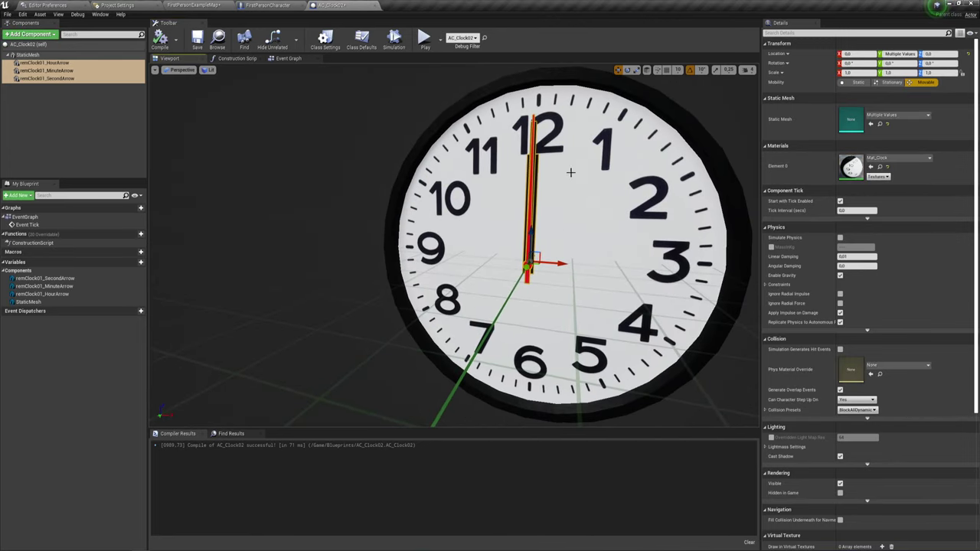
{"action": "scroll", "coordinate": [643, 229], "scroll_direction": "down", "scroll_amount": 4}
{"action": "mouse_move", "coordinate": [643, 230]}
{"action": "left_mouse_down", "text": "alt"}
{"action": "mouse_move", "coordinate": [582, 230]}
{"action": "mouse_move", "coordinate": [627, 230]}
{"action": "left_mouse_up", "text": "alt"}
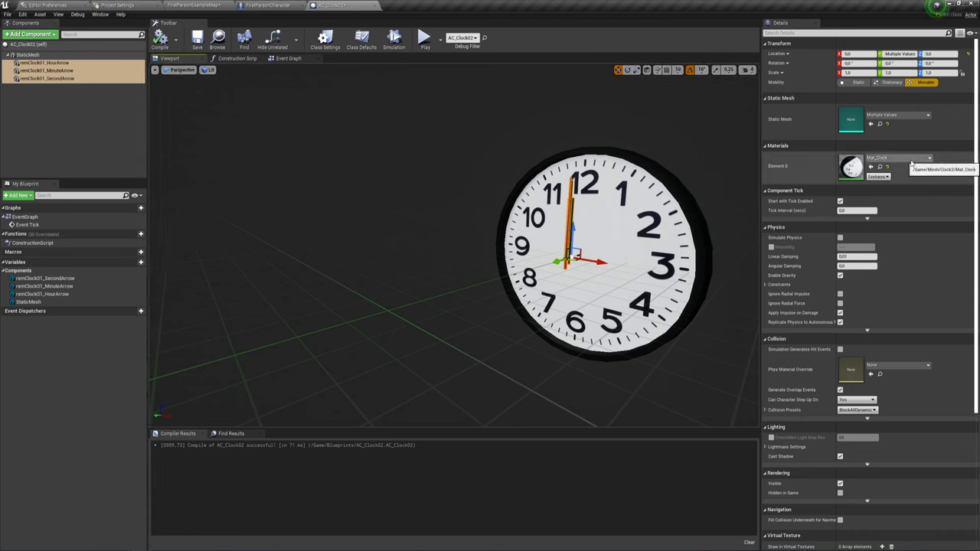
- Set Materials Element 0 of the minute and hour hands to Mat_clock_black
{"action": "left_click", "coordinate": [54, 70]}
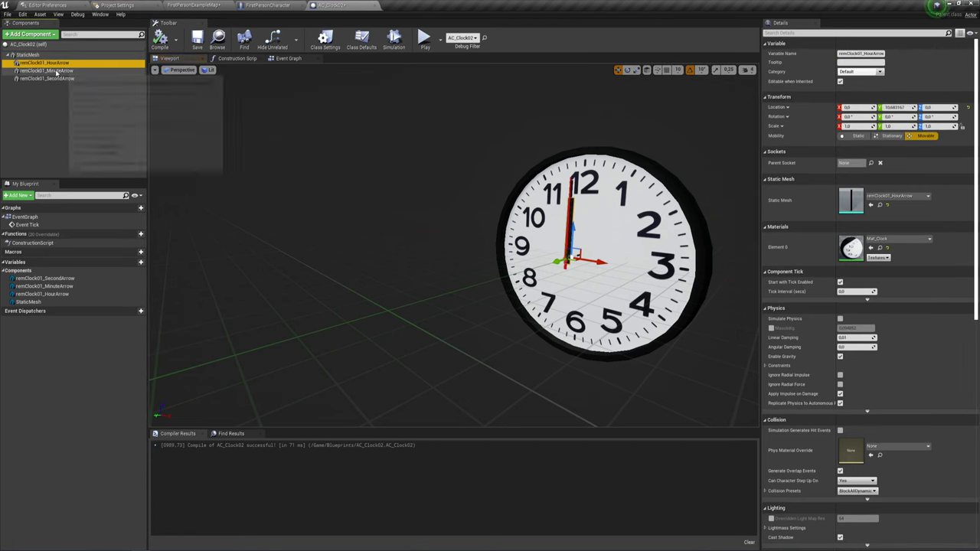
{"action": "left_click", "coordinate": [59, 64], "text": "ctrl"}
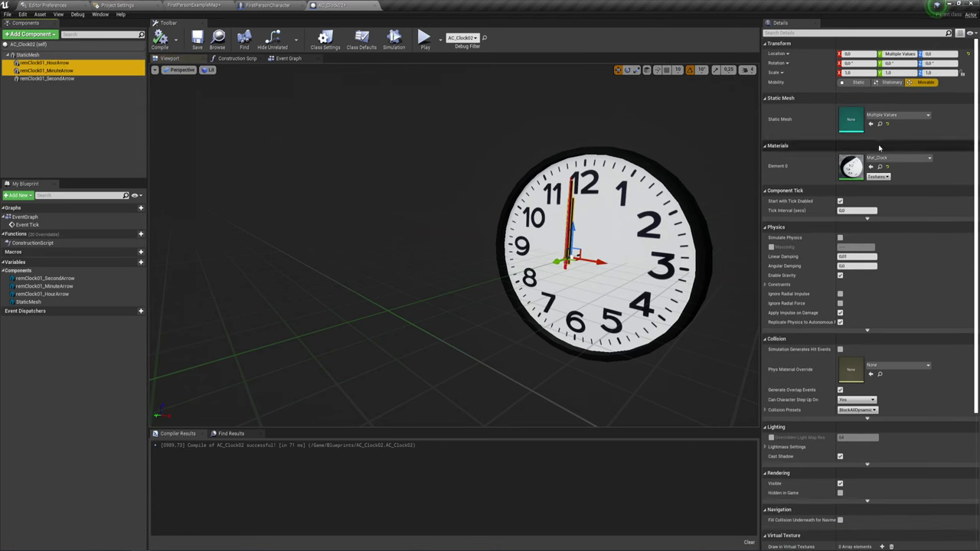
{"action": "left_click", "coordinate": [899, 158]}
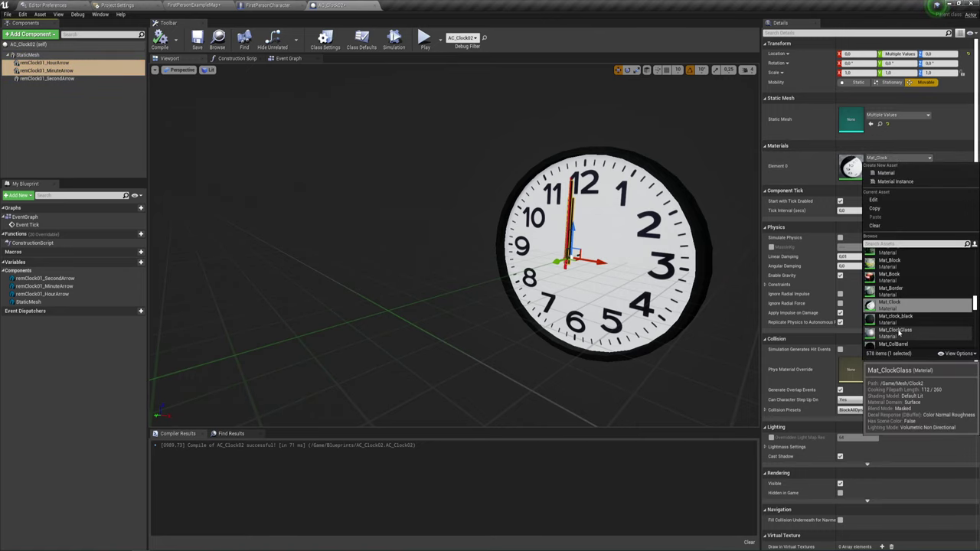
{"action": "scroll", "coordinate": [900, 332], "scroll_direction": "down", "scroll_amount": 1}
{"action": "left_click", "coordinate": [898, 290]}
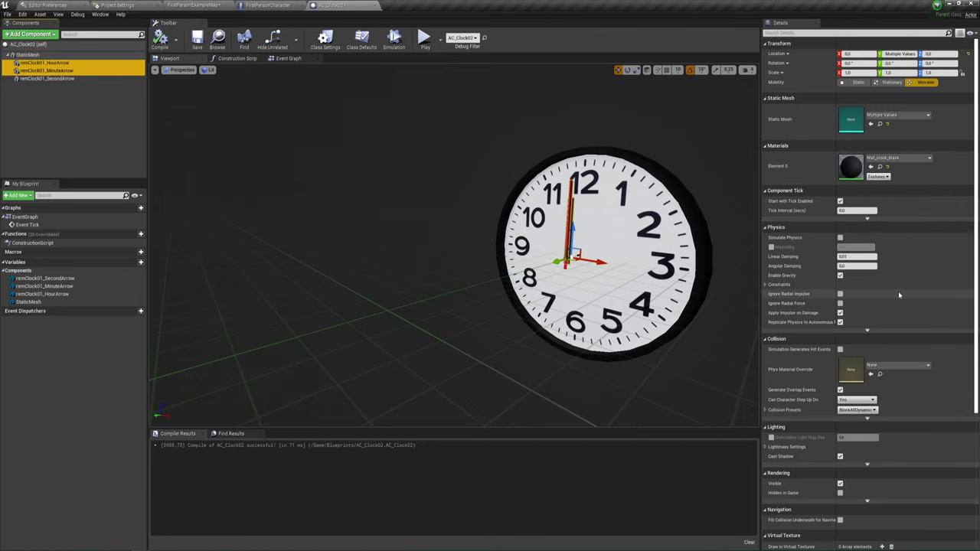
{"action": "left_click", "coordinate": [422, 37]}
{"action": "key", "text": "w"}
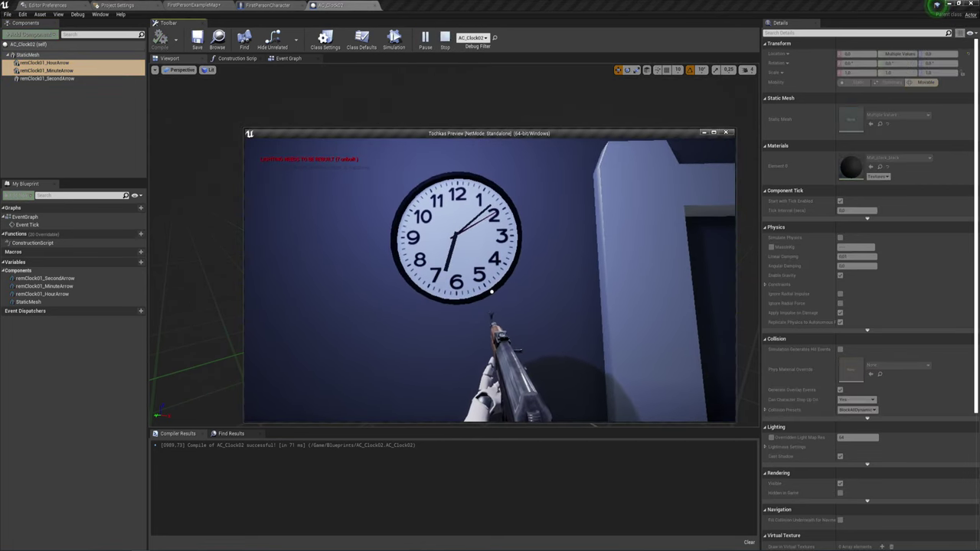
{"action": "key", "text": "w"}
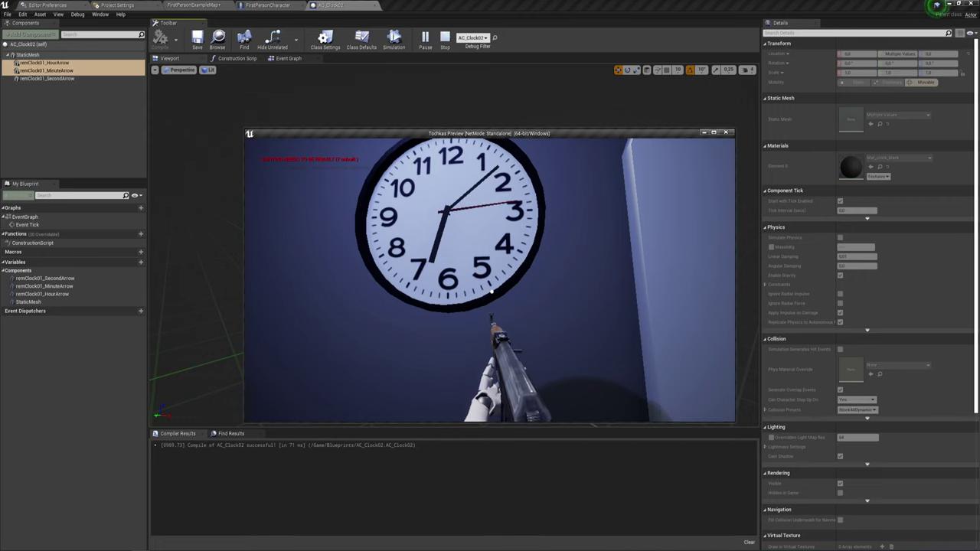
{"action": "key", "text": "w"}
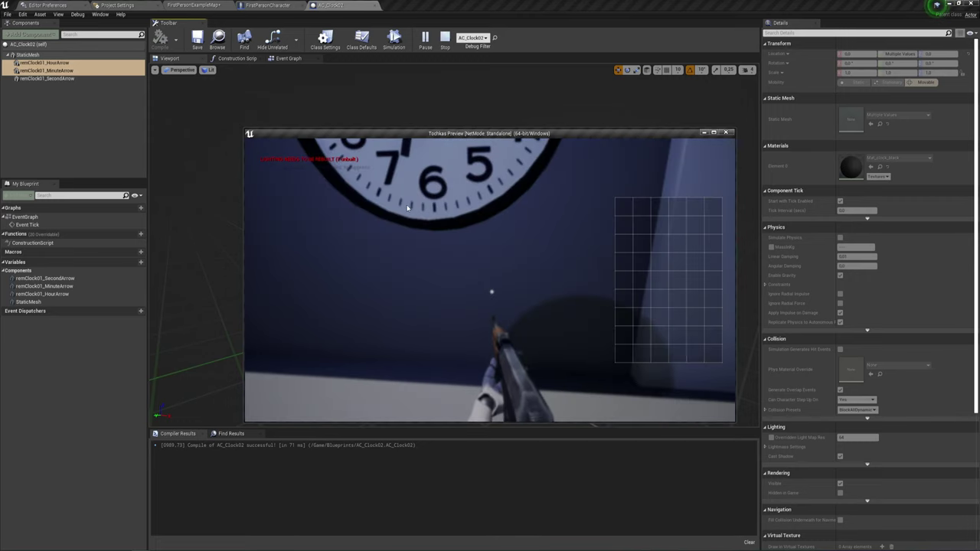
{"action": "key", "text": "Escape"}
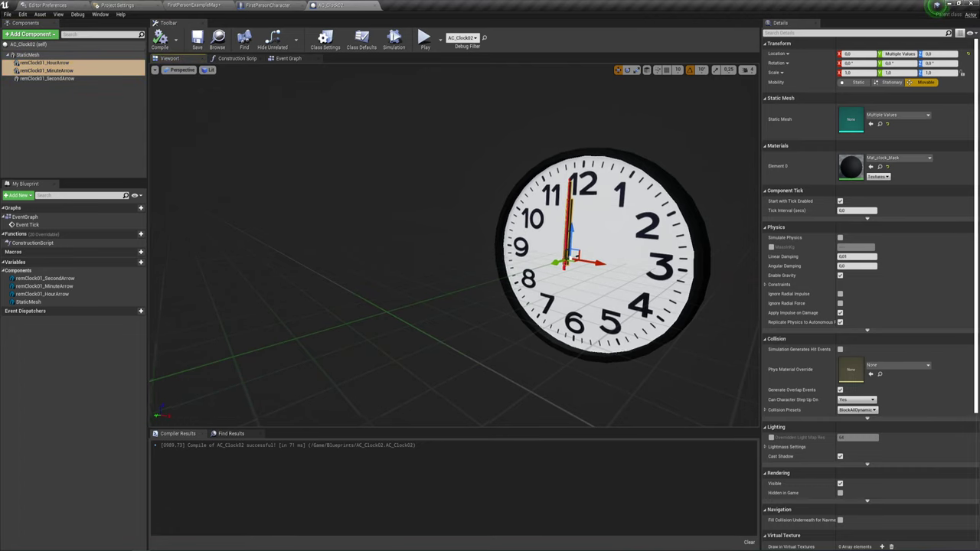
{"action": "scroll", "coordinate": [432, 162], "scroll_direction": "up", "scroll_amount": 4}
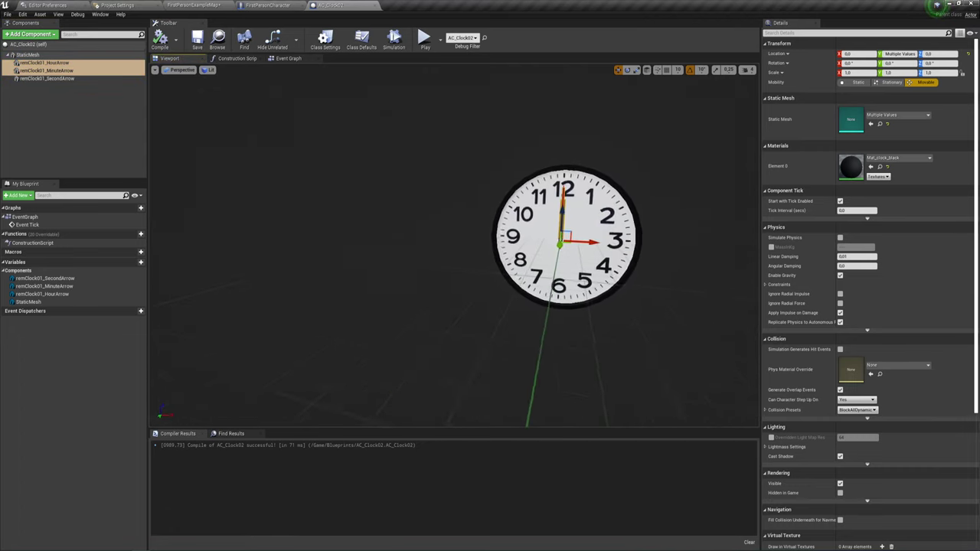